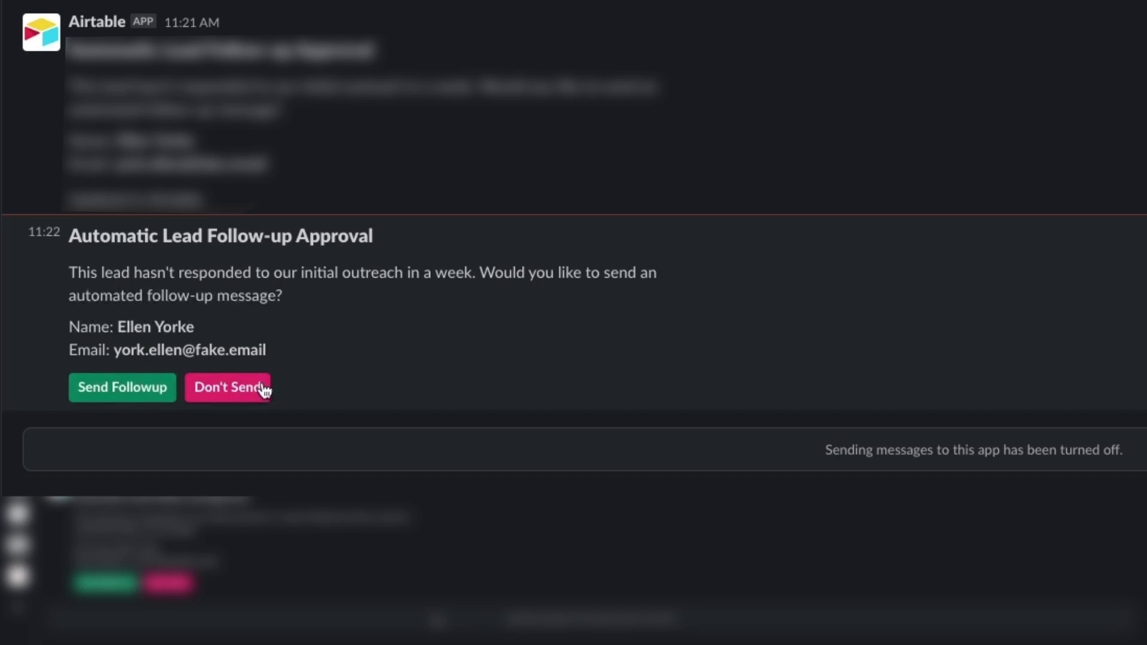
# - Decline the lead follow-up by choosing Don't Send on the Slack approval message
pyautogui.click(88, 388)
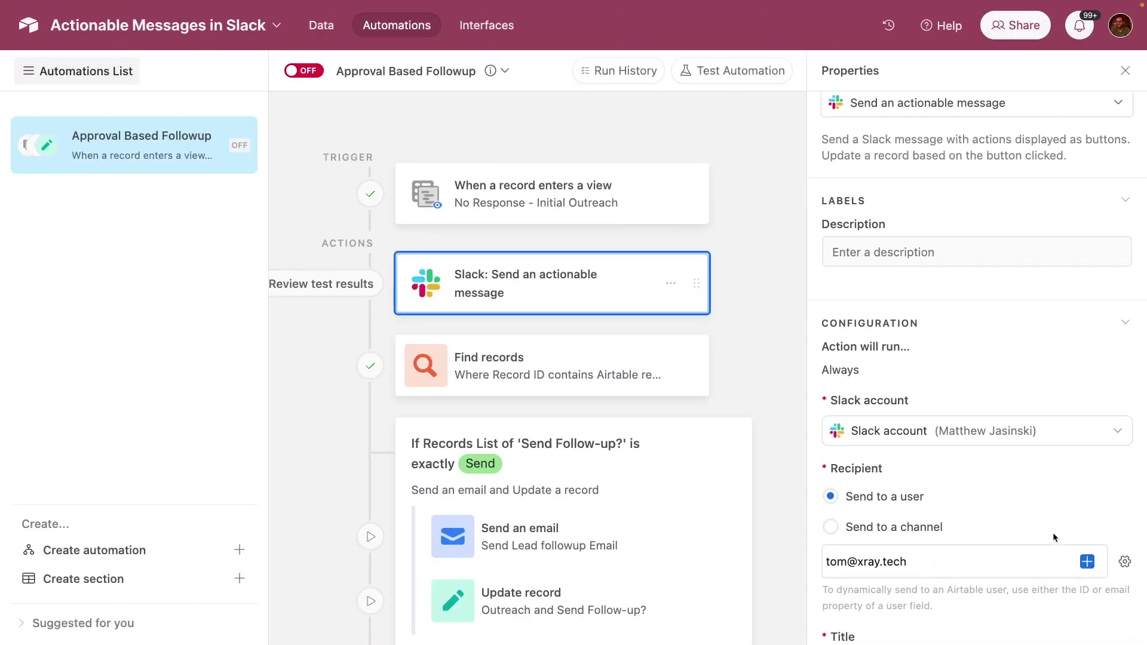
# - Scroll the Slack action's properties and inspect the Send Follow-up button settings without changes
pyautogui.scroll(-1, 1053, 533)
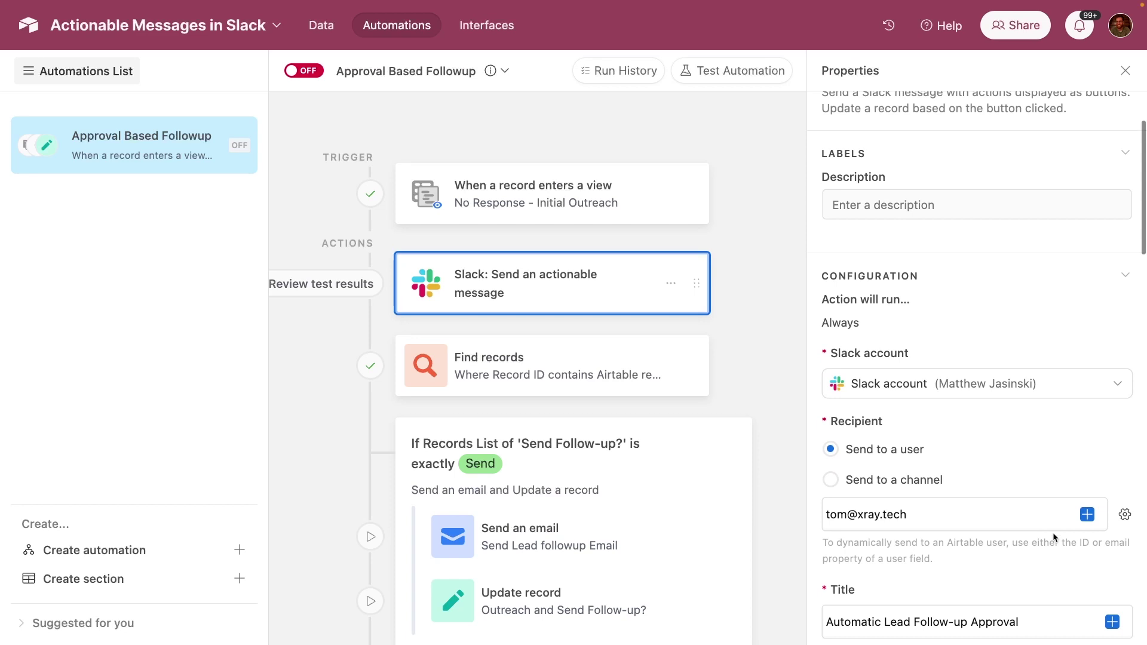
pyautogui.scroll(-5, 1053, 535)
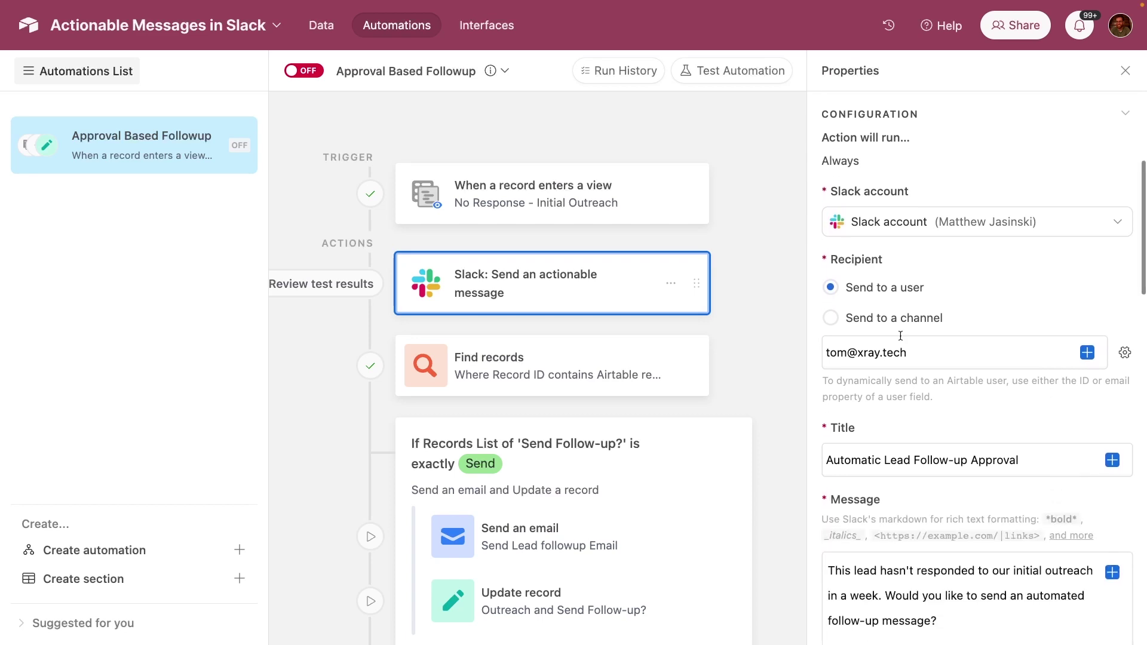
pyautogui.scroll(-8, 900, 335)
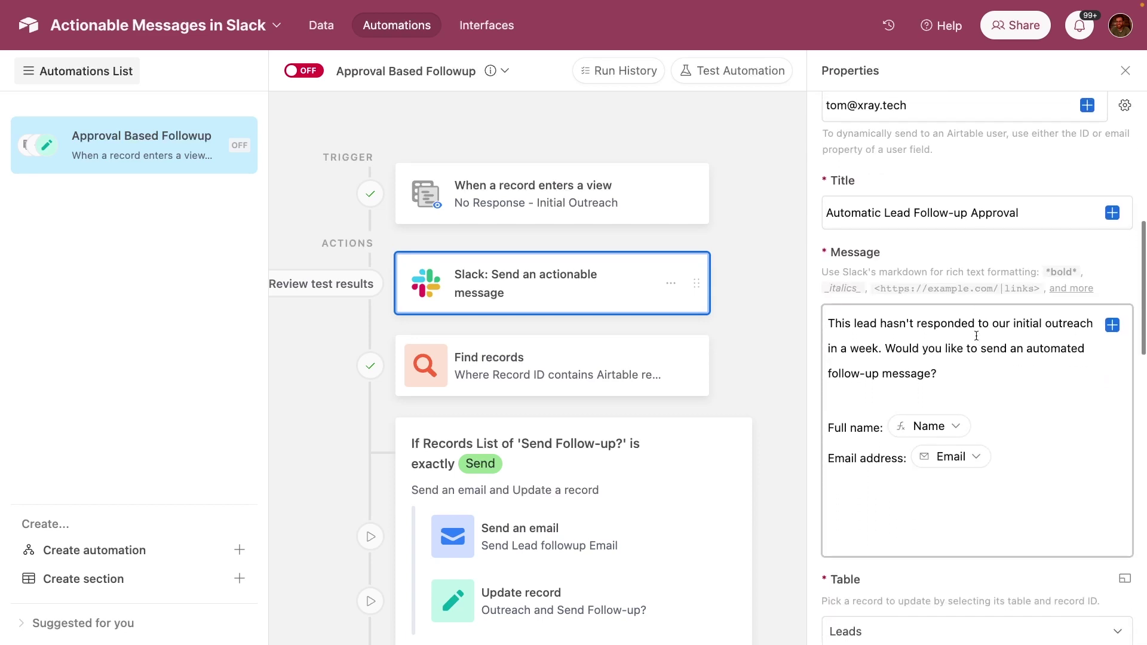
pyautogui.scroll(-9, 976, 336)
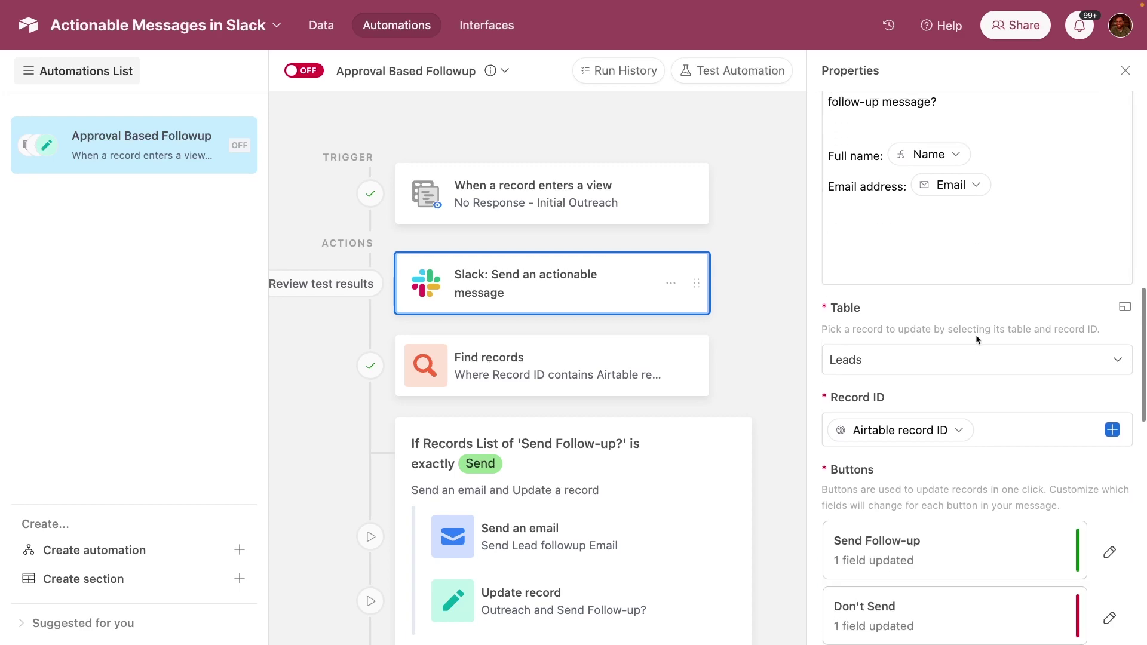
pyautogui.scroll(-1, 976, 335)
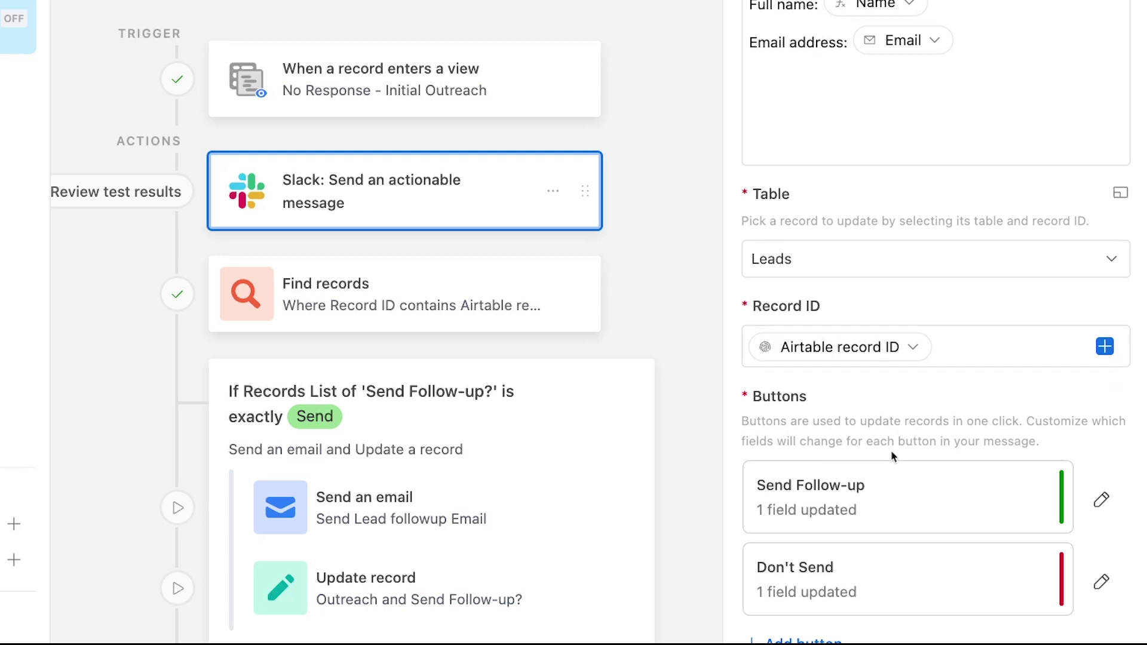
pyautogui.click(1099, 499)
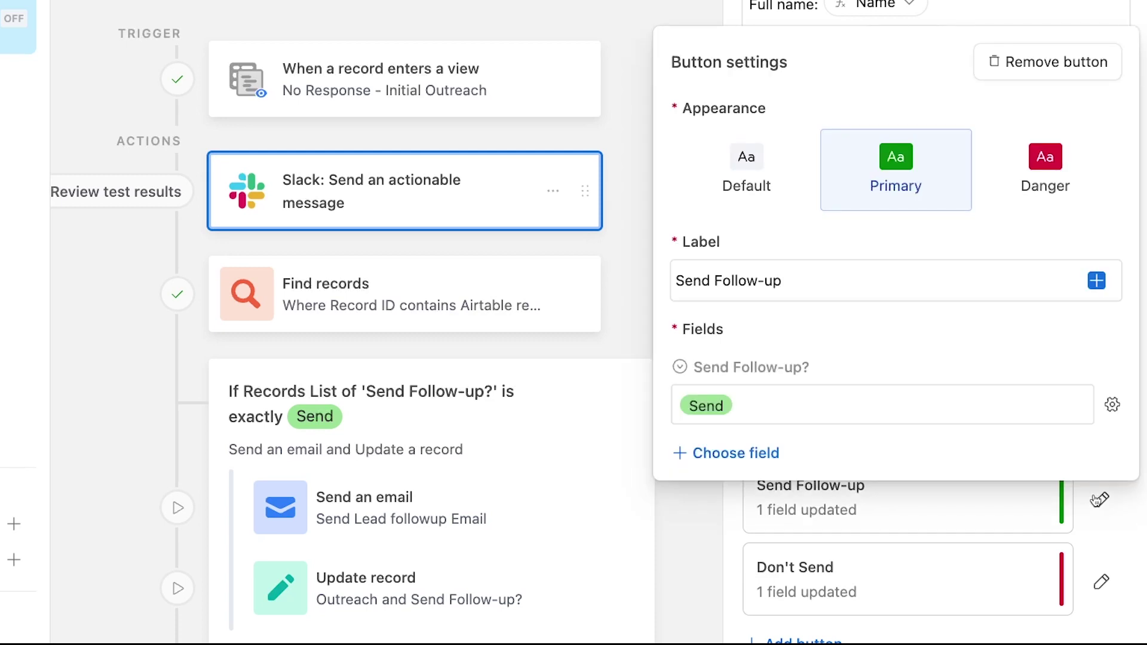
pyautogui.click(1122, 504)
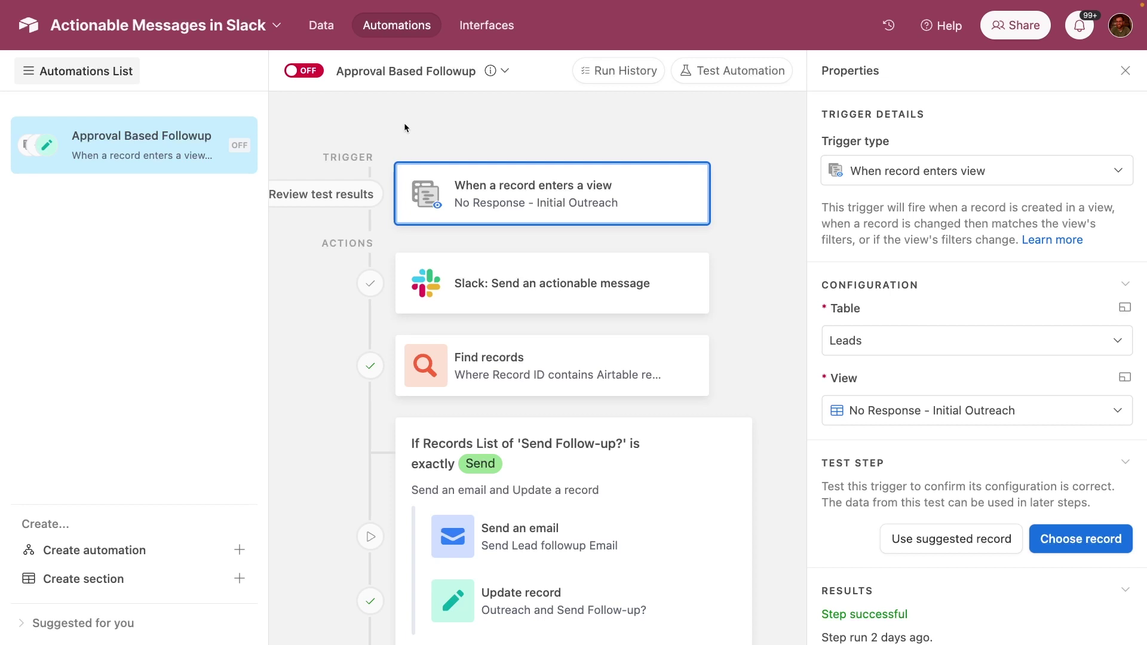
pyautogui.click(323, 26)
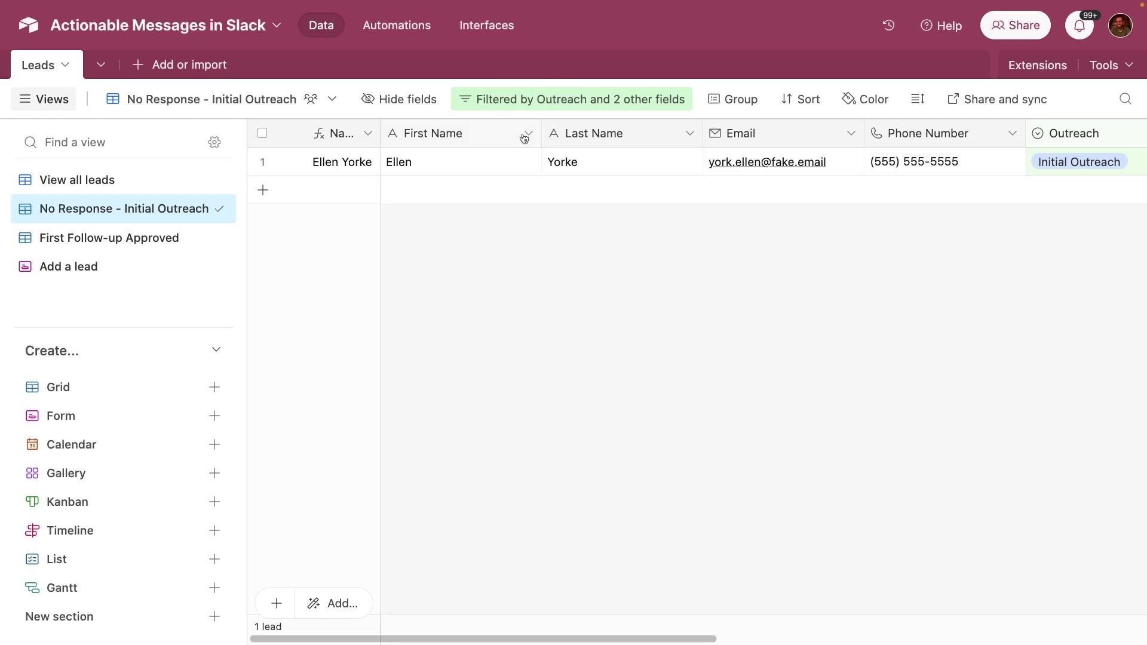
pyautogui.click(496, 106)
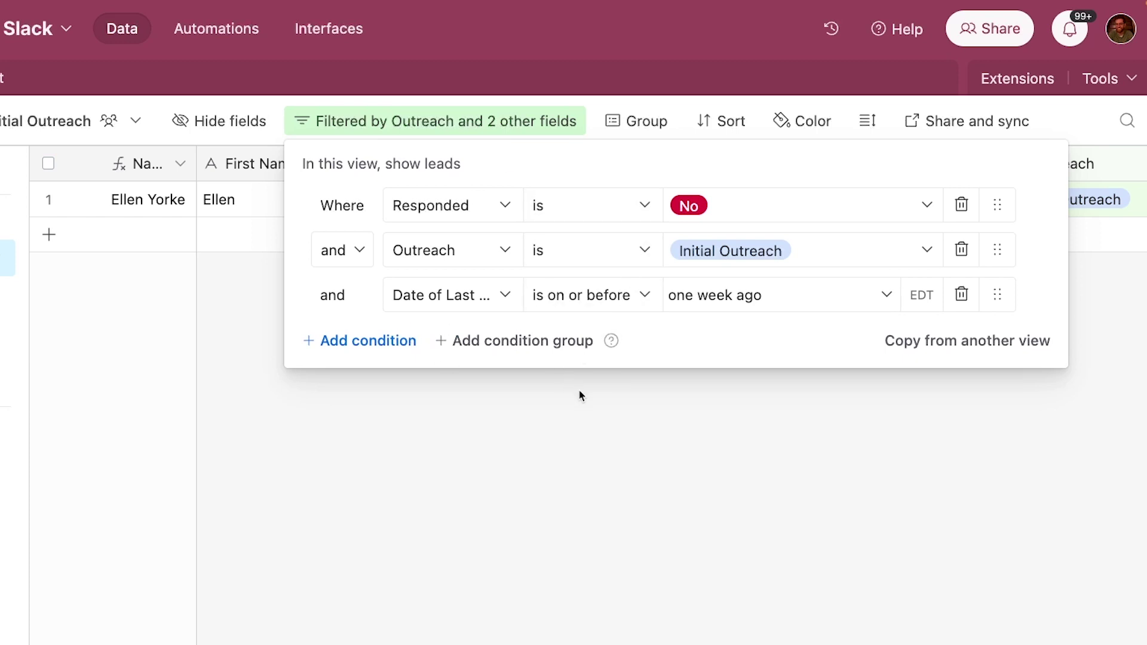
pyautogui.click(545, 429)
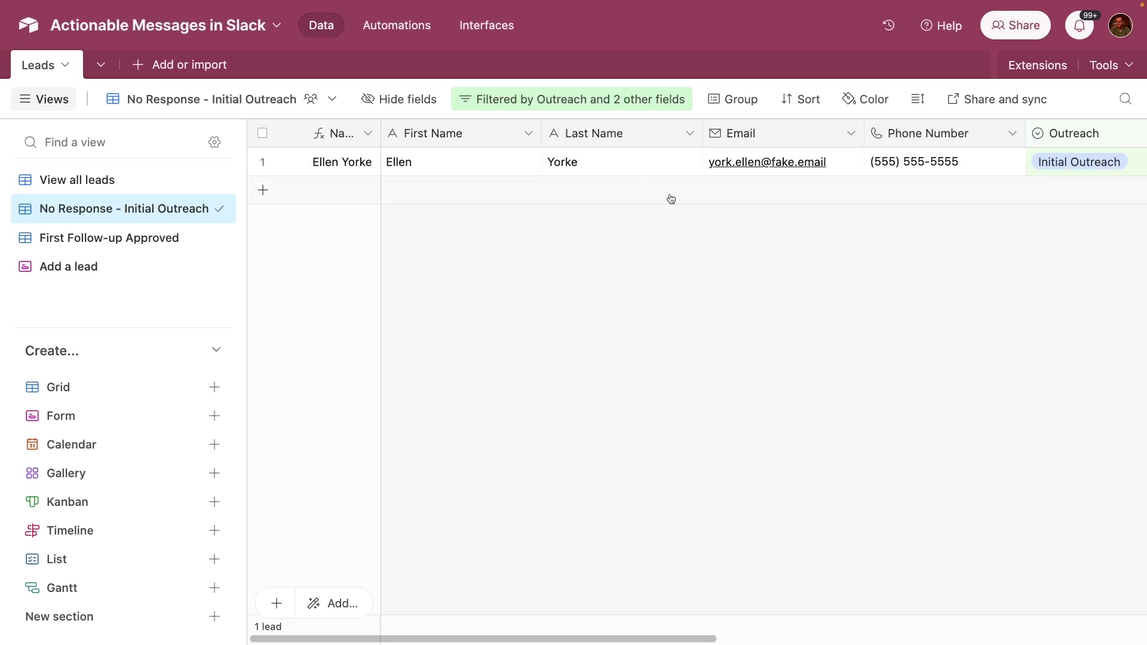
# - Return to the automation editor and select the Slack message step
pyautogui.click(398, 33)
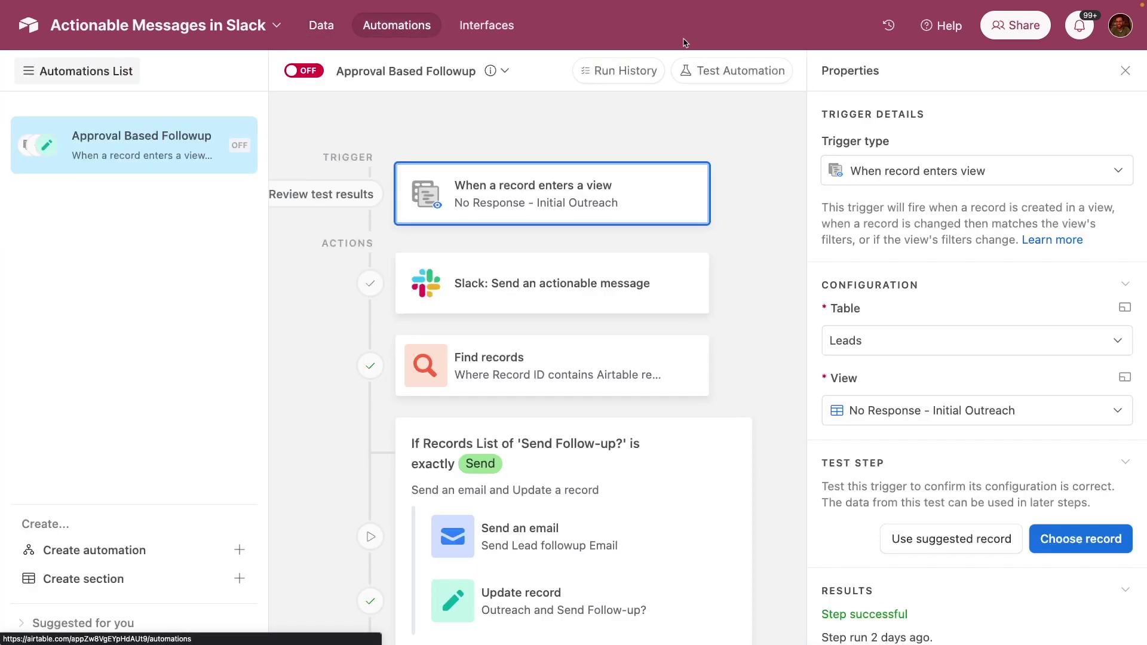
pyautogui.scroll(-3, 969, 292)
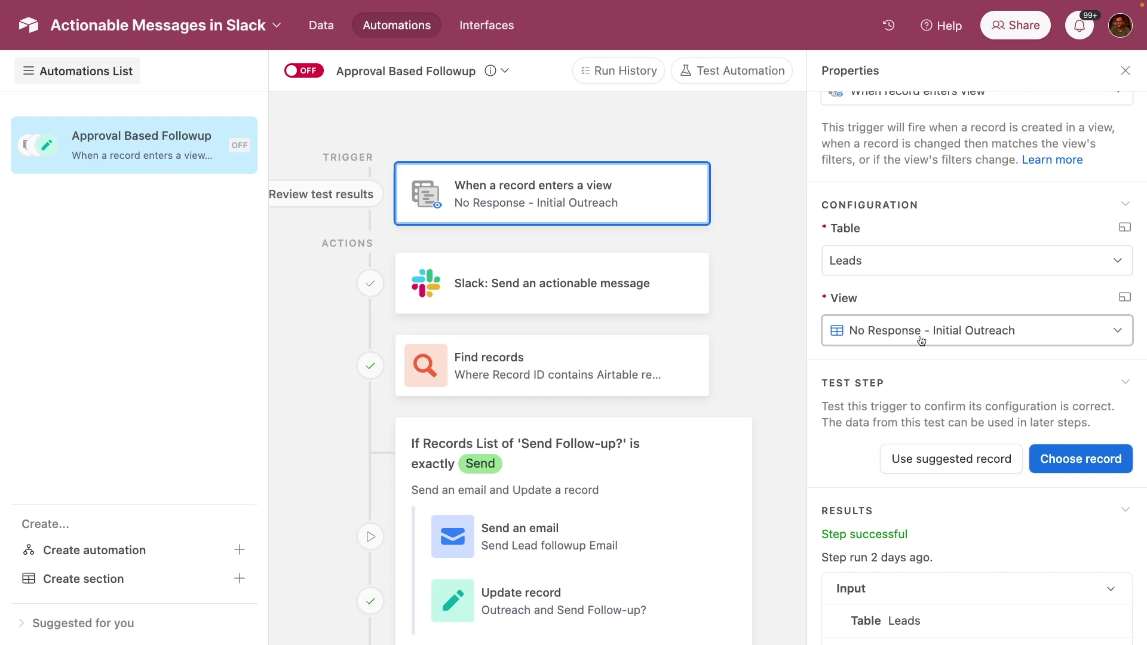
pyautogui.scroll(-4, 1019, 360)
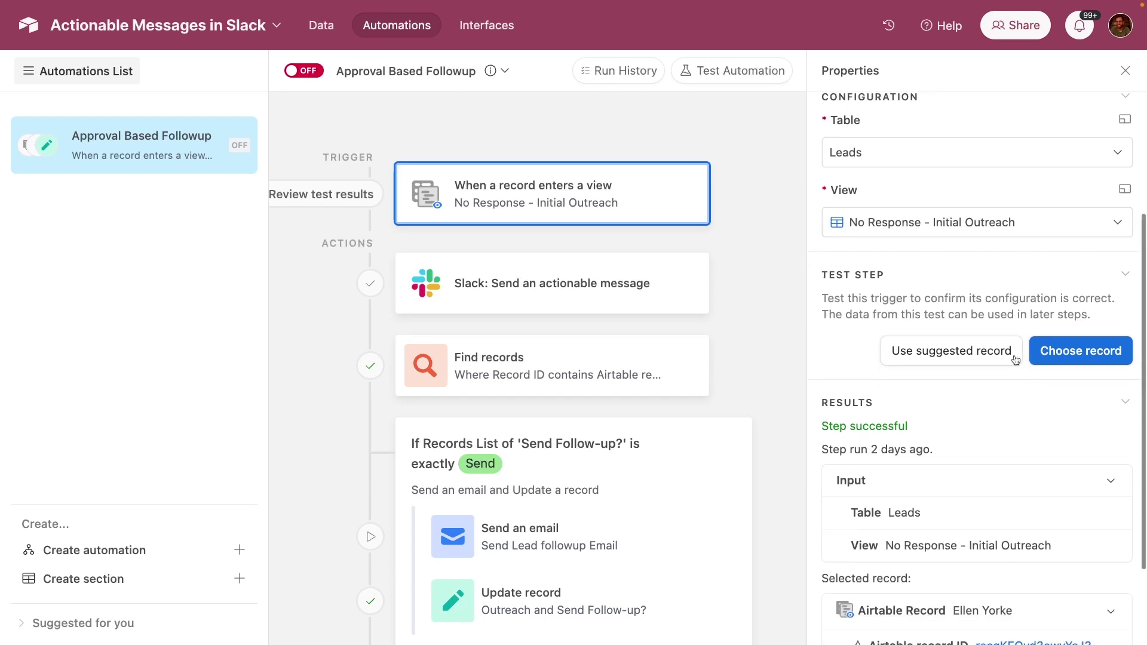
pyautogui.click(590, 272)
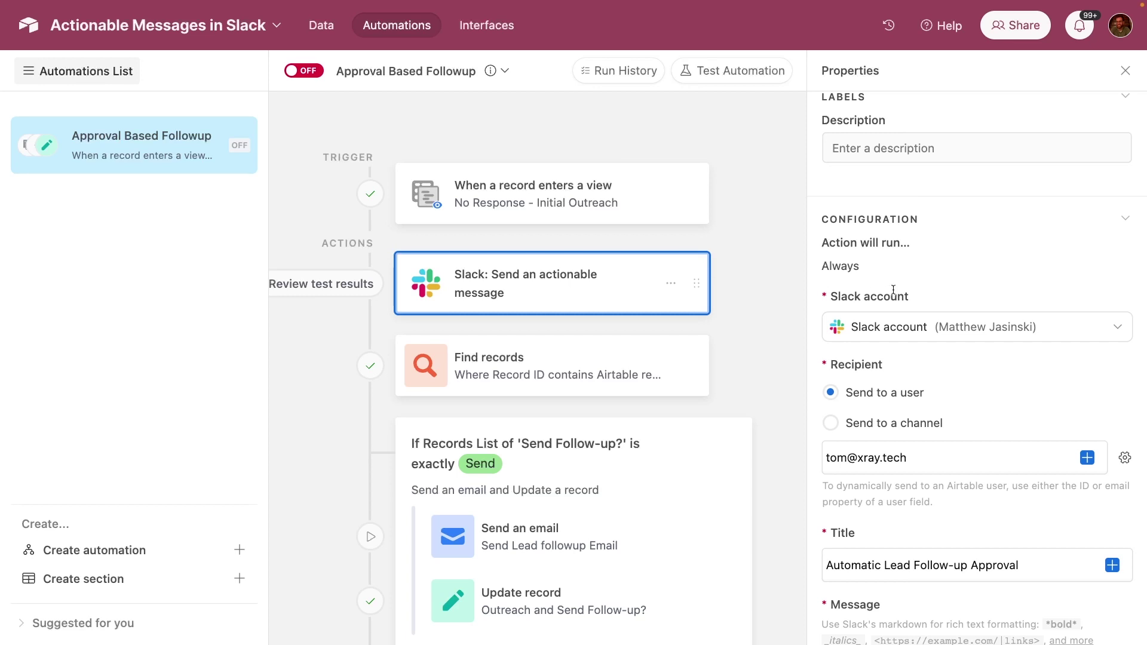
# - Review the Send Follow-up and Don't Send button settings under Buttons
pyautogui.scroll(-3, 892, 289)
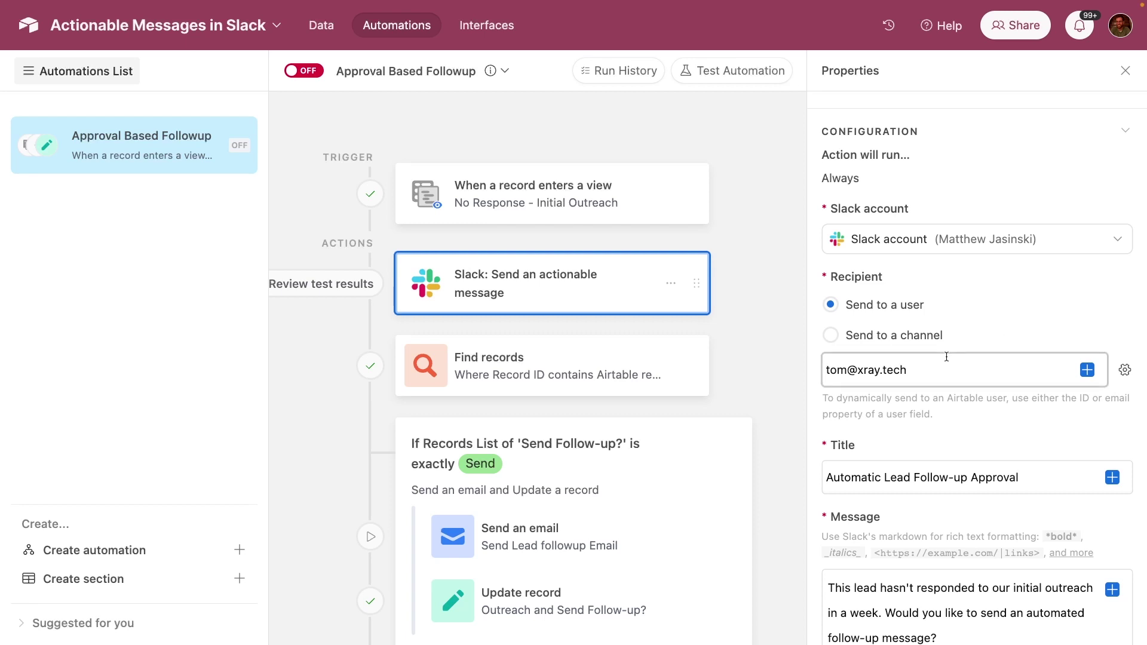
pyautogui.scroll(-5, 945, 356)
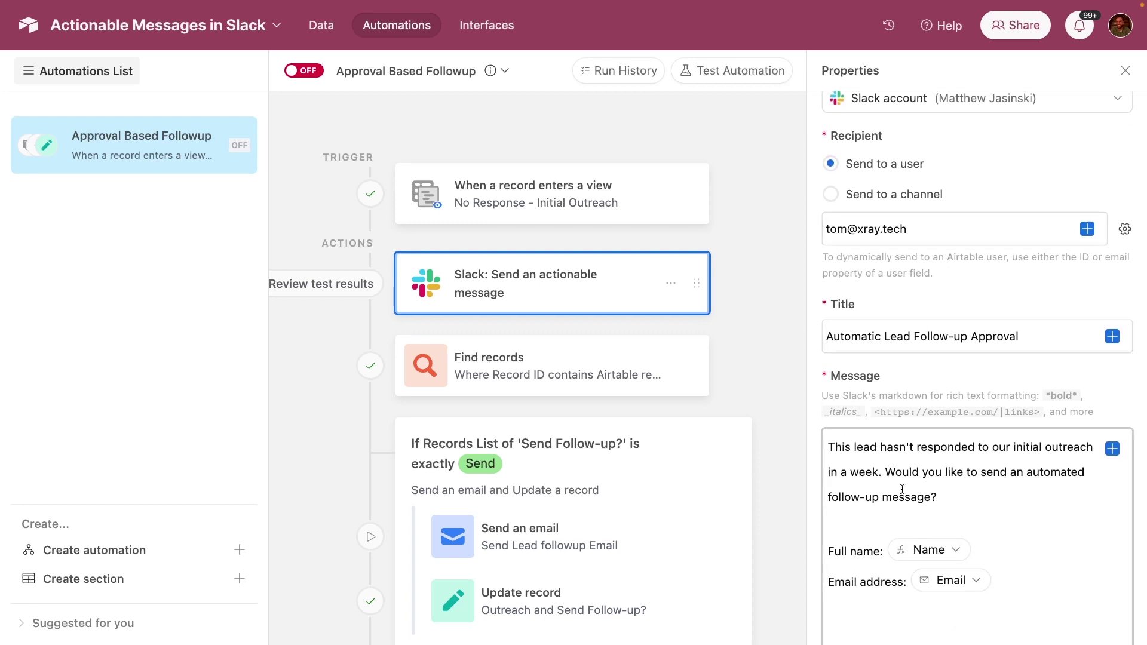
pyautogui.scroll(-8, 902, 489)
pyautogui.scroll(-7, 903, 494)
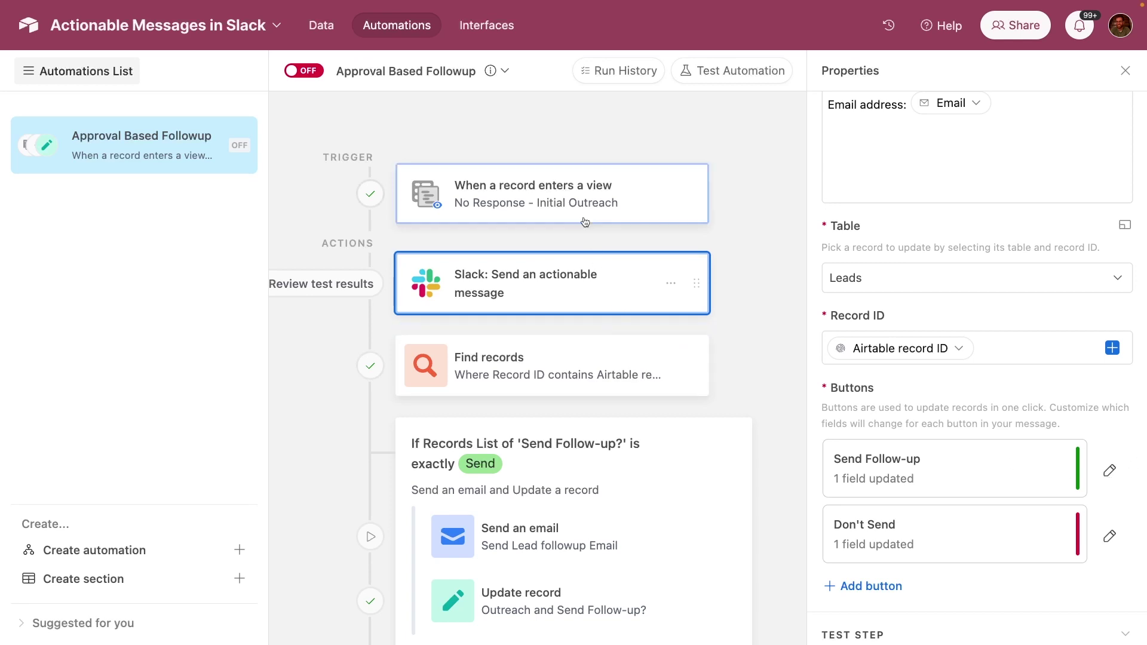
pyautogui.click(1109, 472)
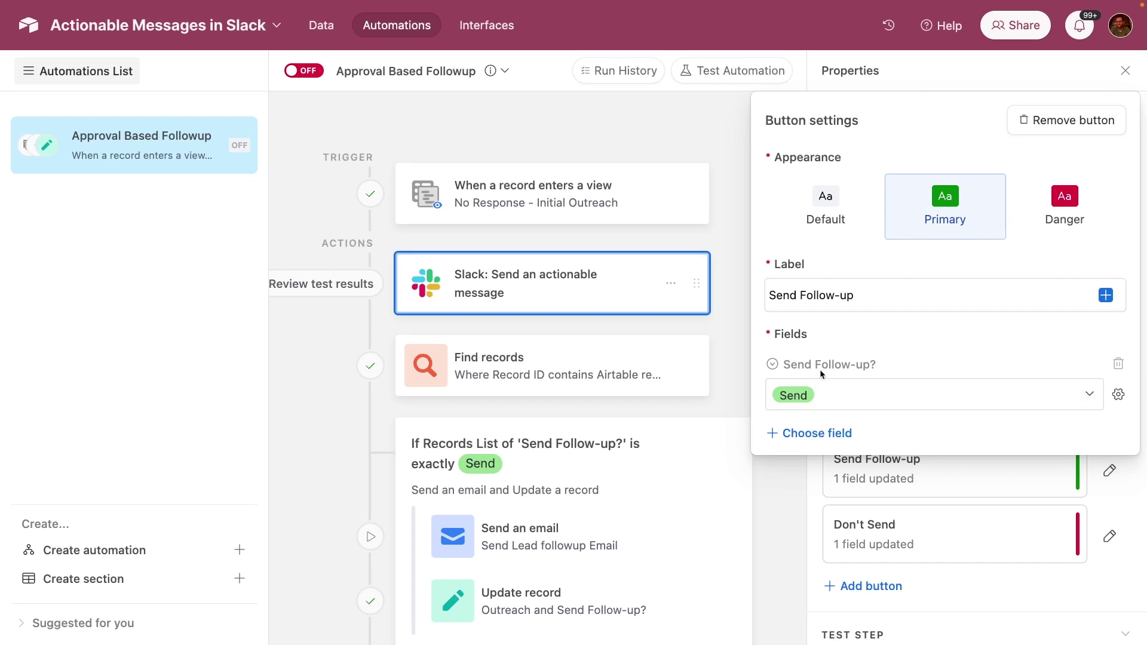
pyautogui.click(1109, 535)
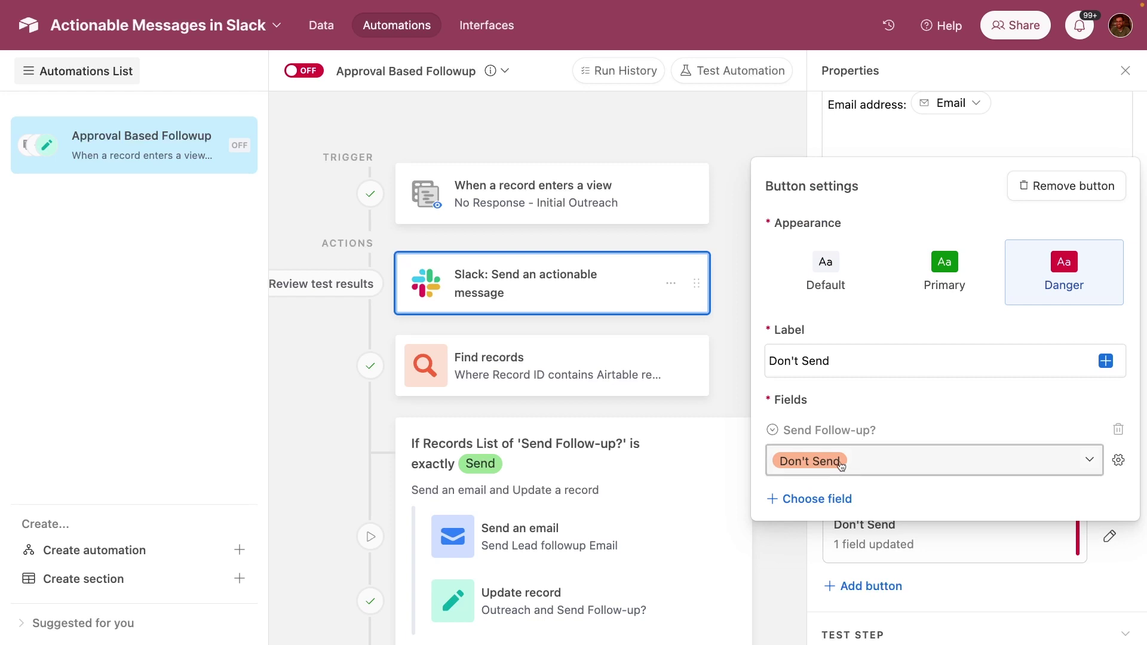
# - Select the Find records step and review its configuration
pyautogui.click(598, 356)
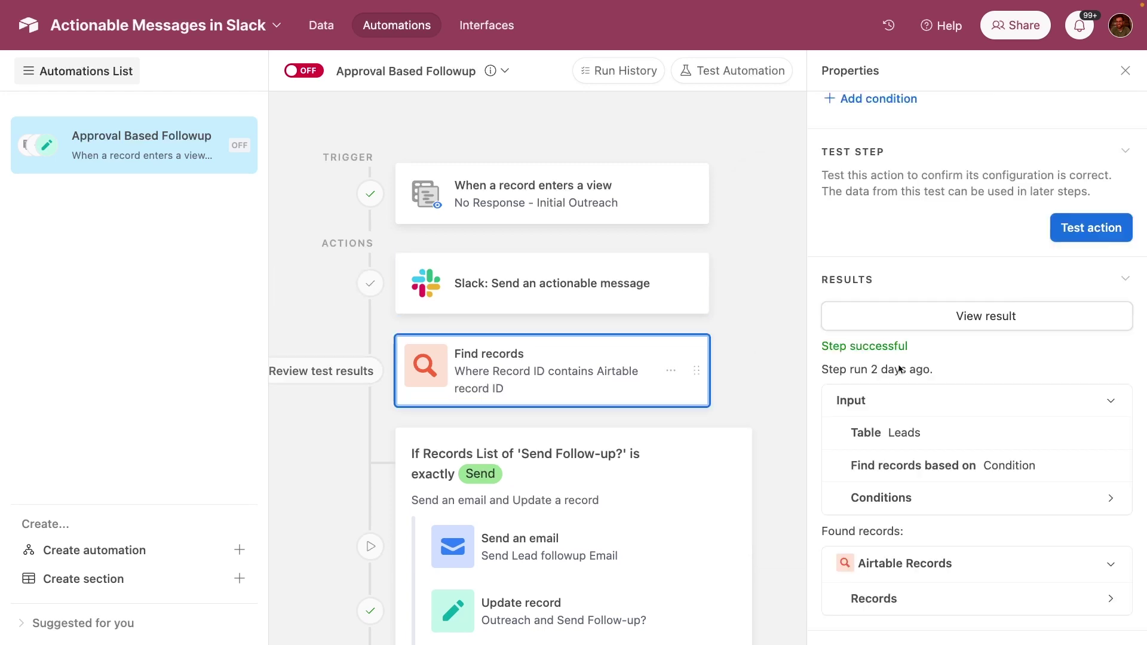
pyautogui.scroll(10, 903, 366)
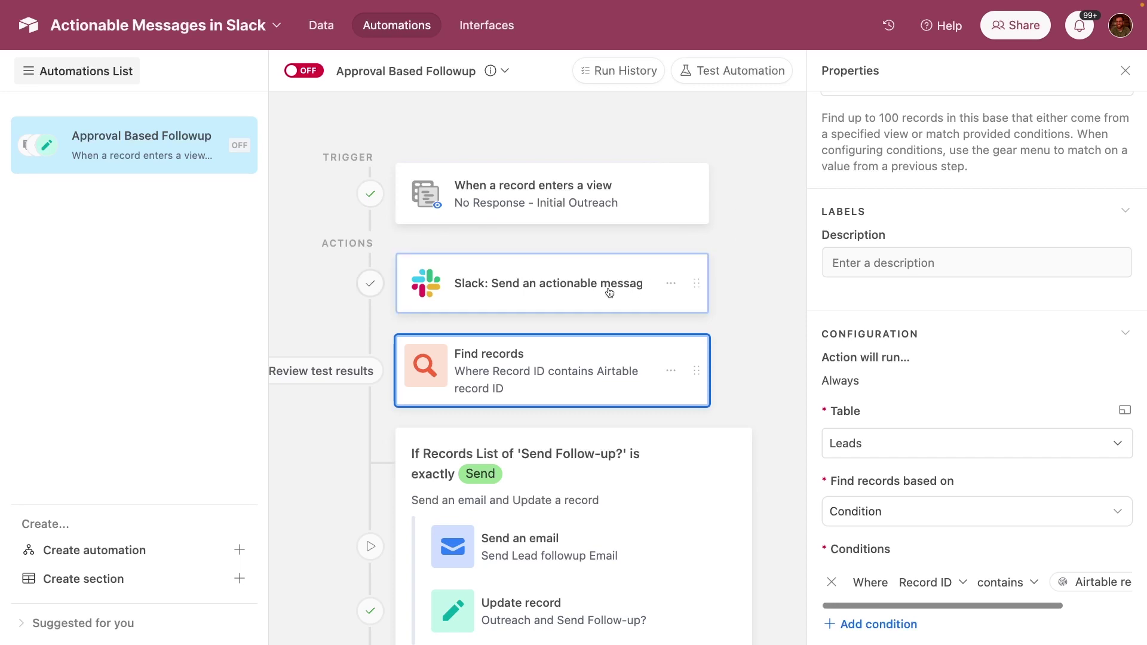
pyautogui.scroll(3, 905, 342)
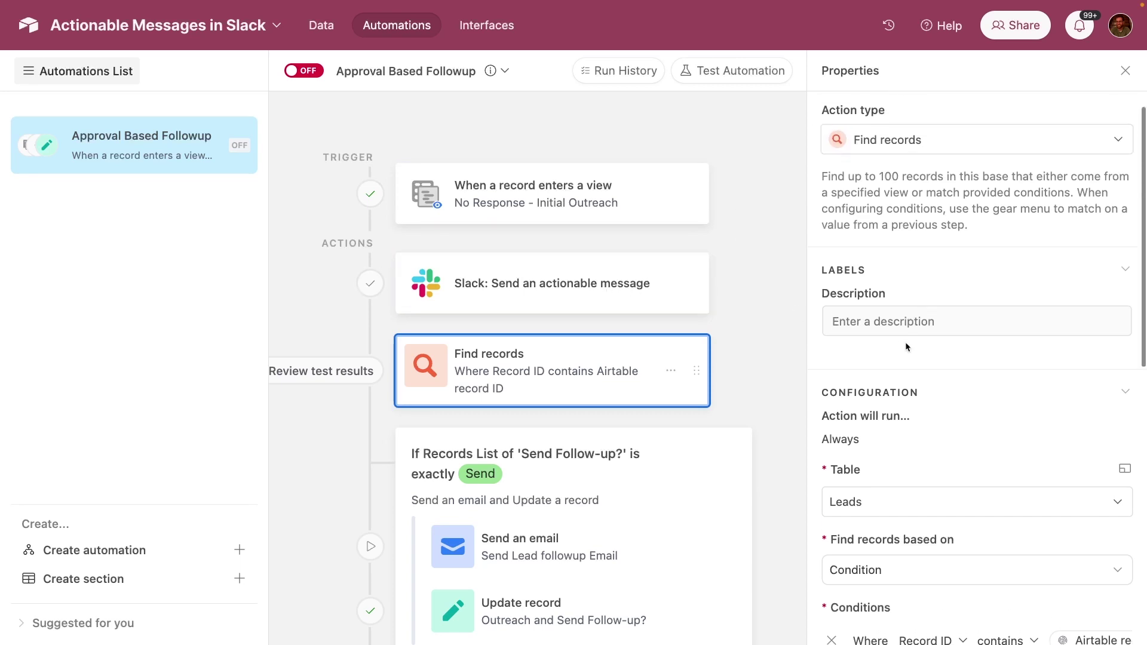
pyautogui.scroll(-5, 905, 343)
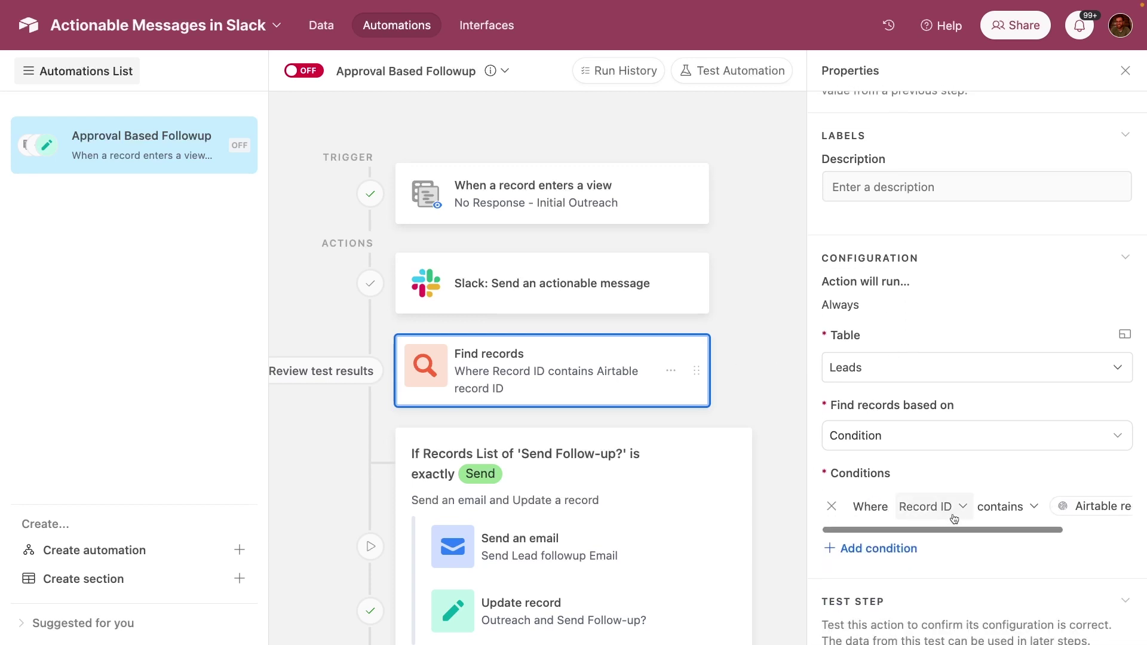
pyautogui.hscroll(5, 971, 512)
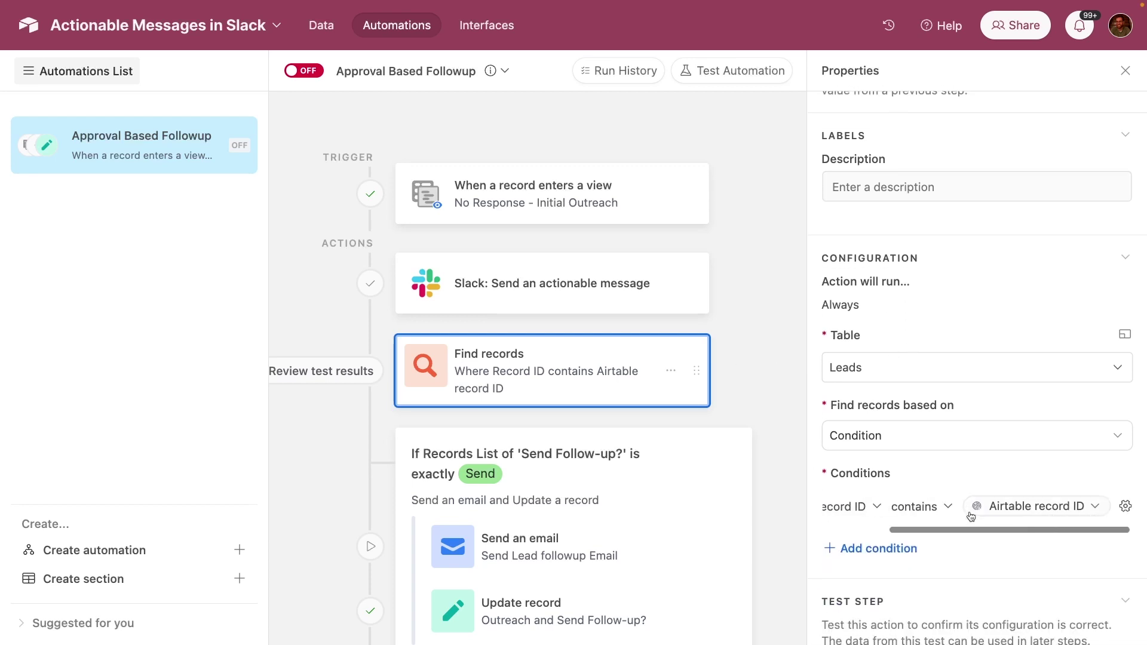
pyautogui.moveTo(1033, 511)
pyautogui.scroll(-6, 913, 507)
# - Test Find records and confirm it returns the lead whose Send Follow-up? is Don't Send
pyautogui.click(1091, 310)
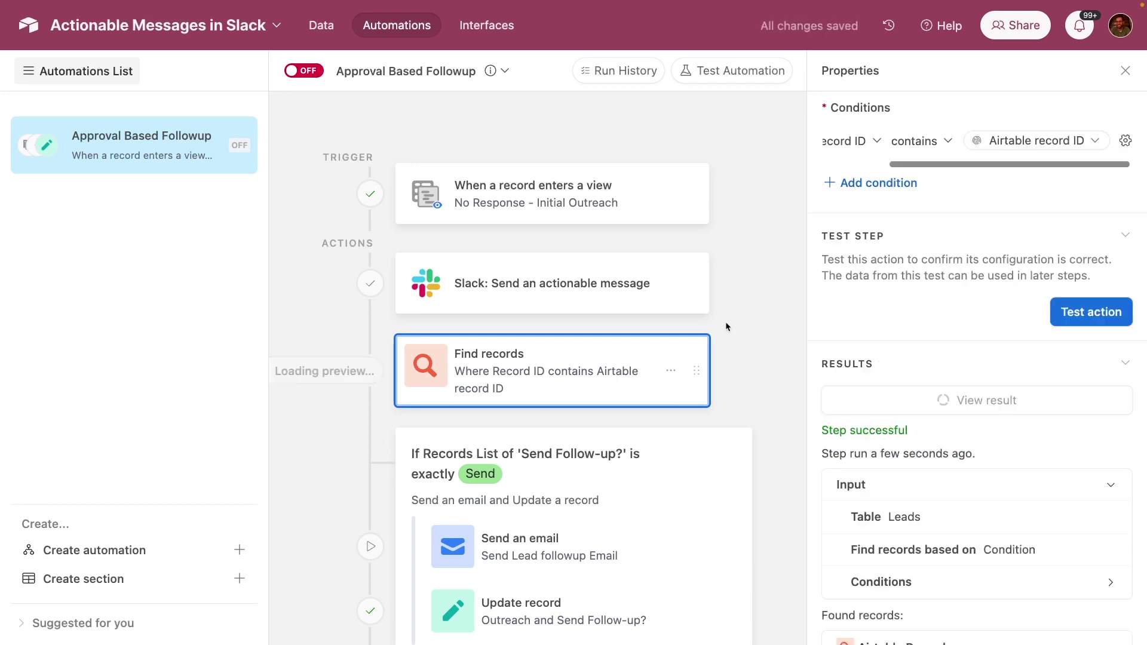
pyautogui.hscroll(15, 582, 349)
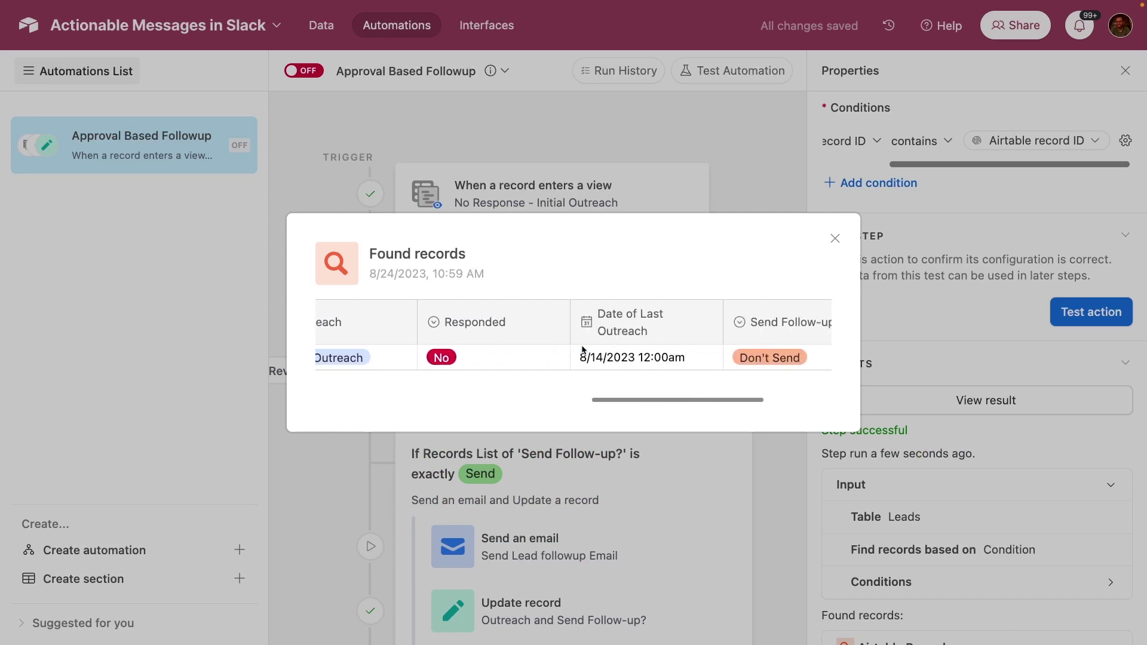
pyautogui.hscroll(3, 583, 350)
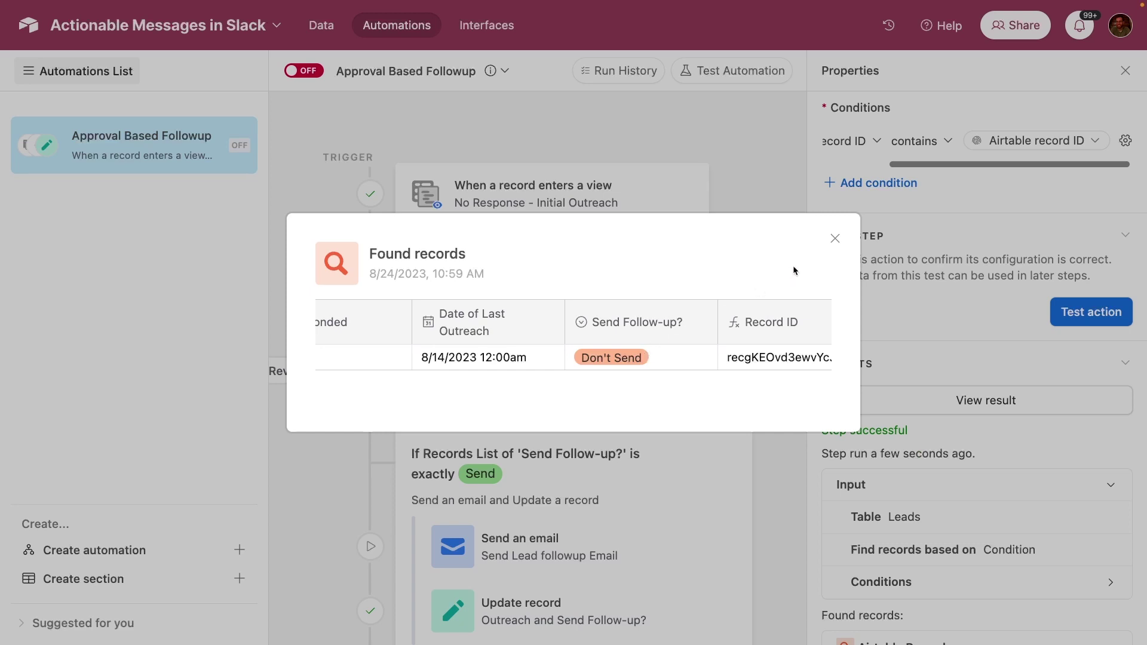
pyautogui.click(834, 238)
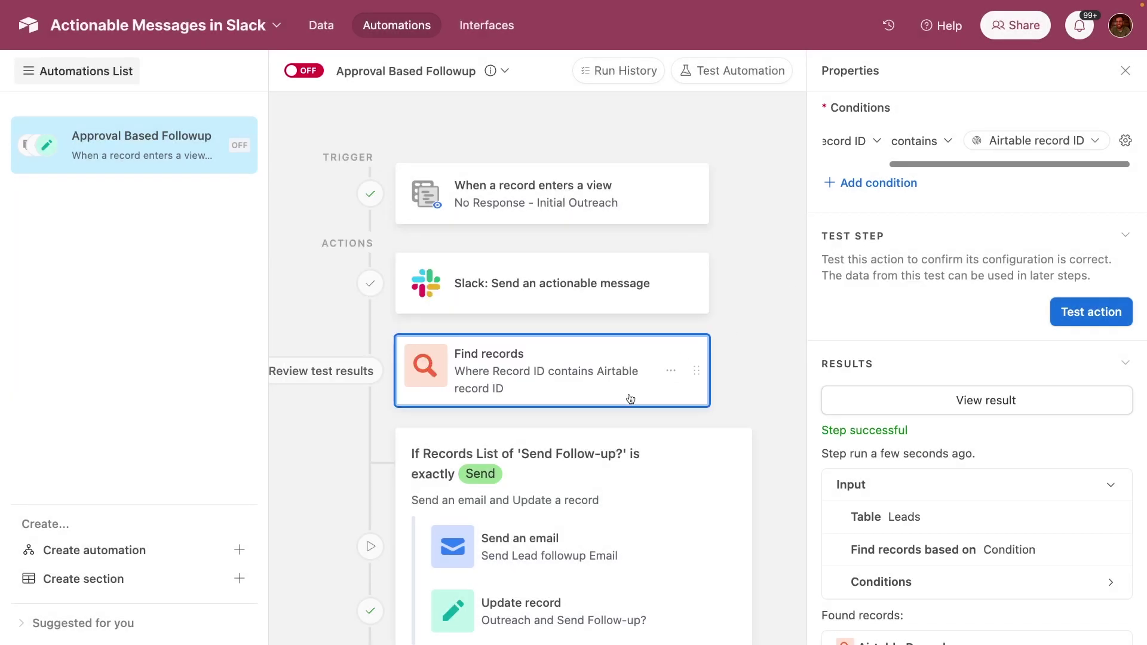
pyautogui.scroll(-2, 625, 400)
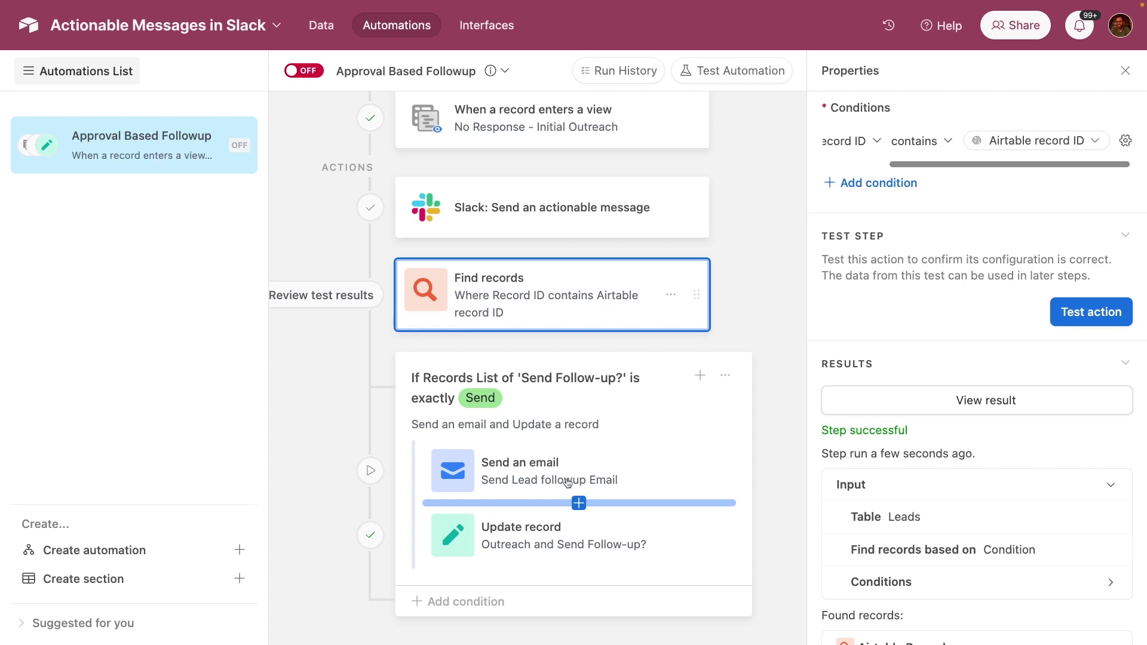
# - Check the group's condition, Send Follow-up? is Send, then view the Send an email step
pyautogui.click(564, 359)
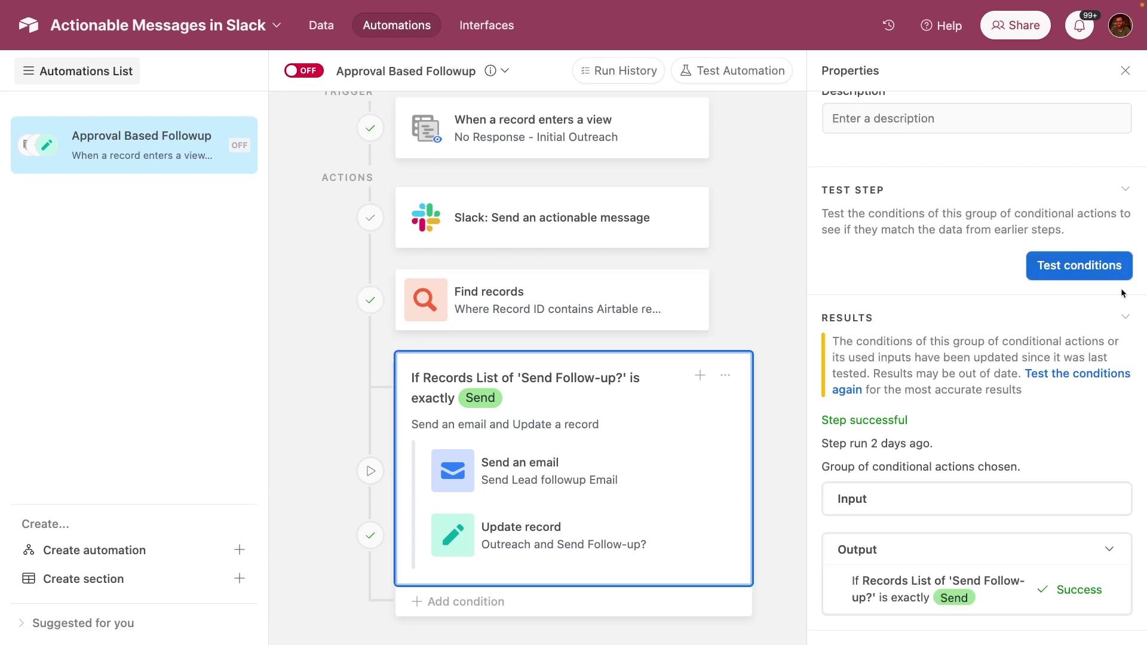
pyautogui.scroll(3, 1022, 284)
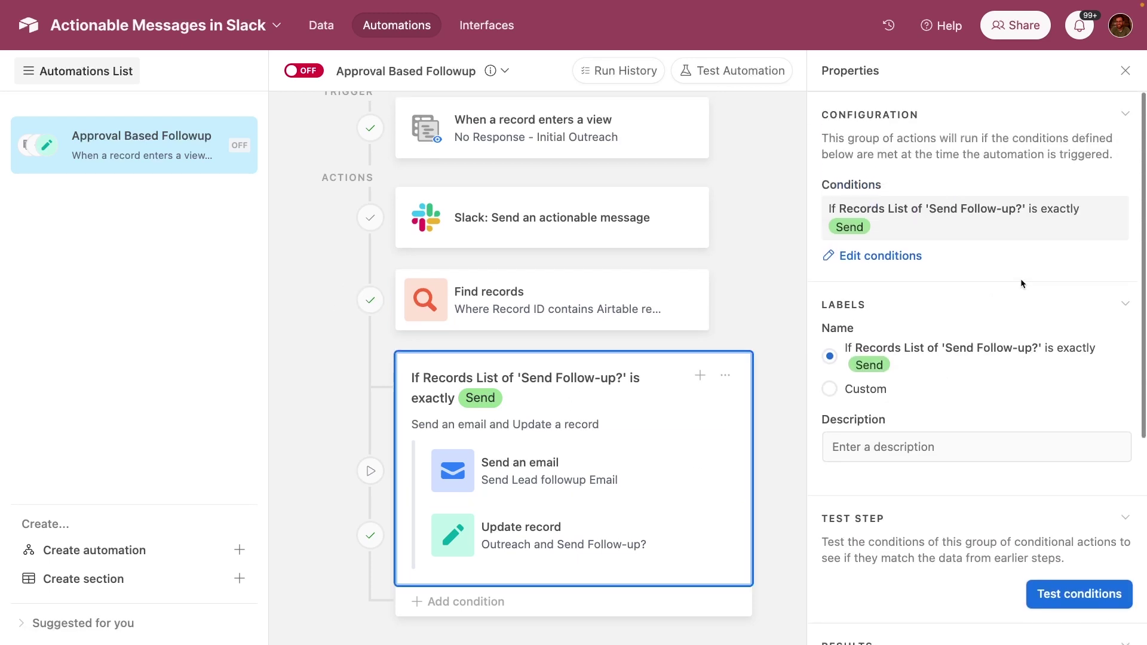
pyautogui.click(881, 257)
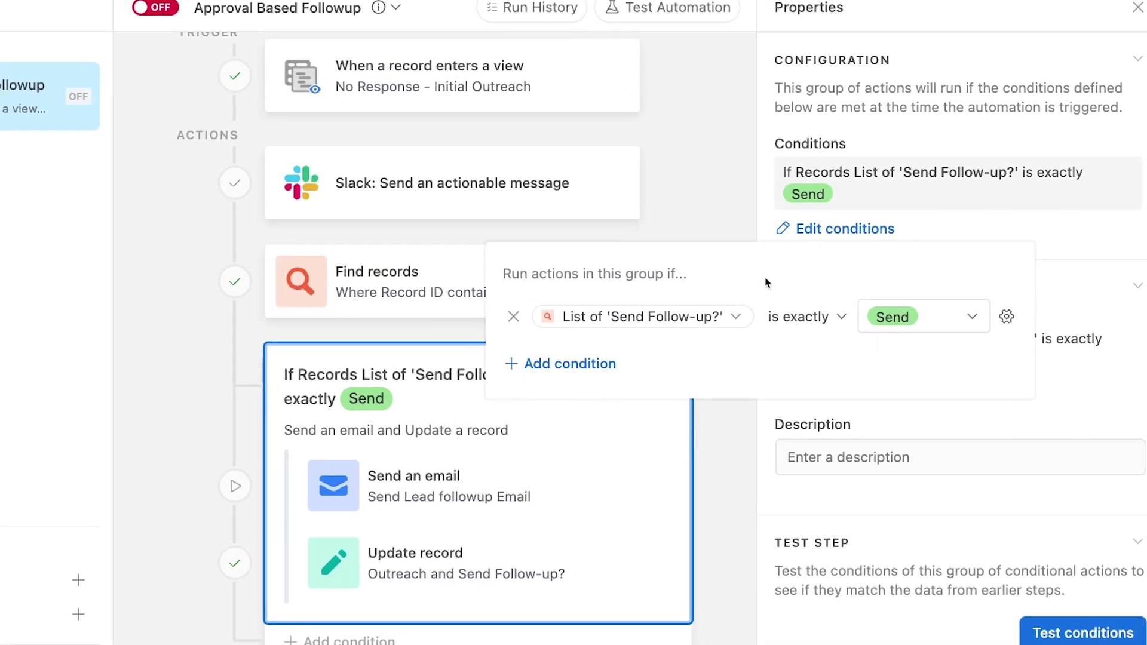
pyautogui.moveTo(700, 337)
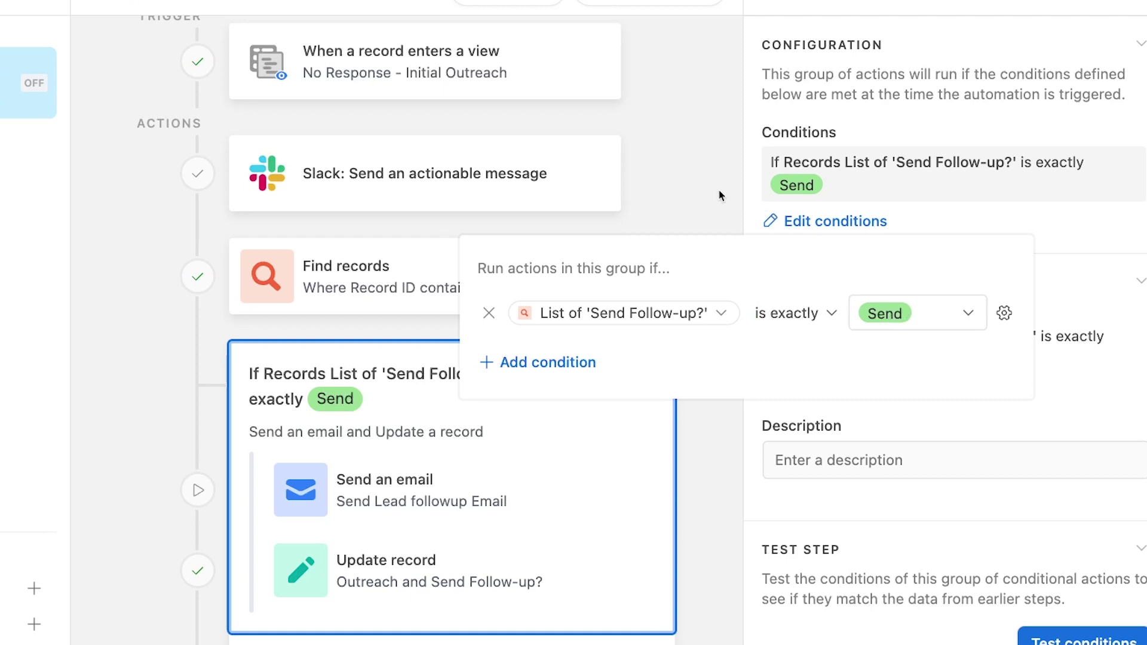
pyautogui.moveTo(580, 219)
pyautogui.click(433, 490)
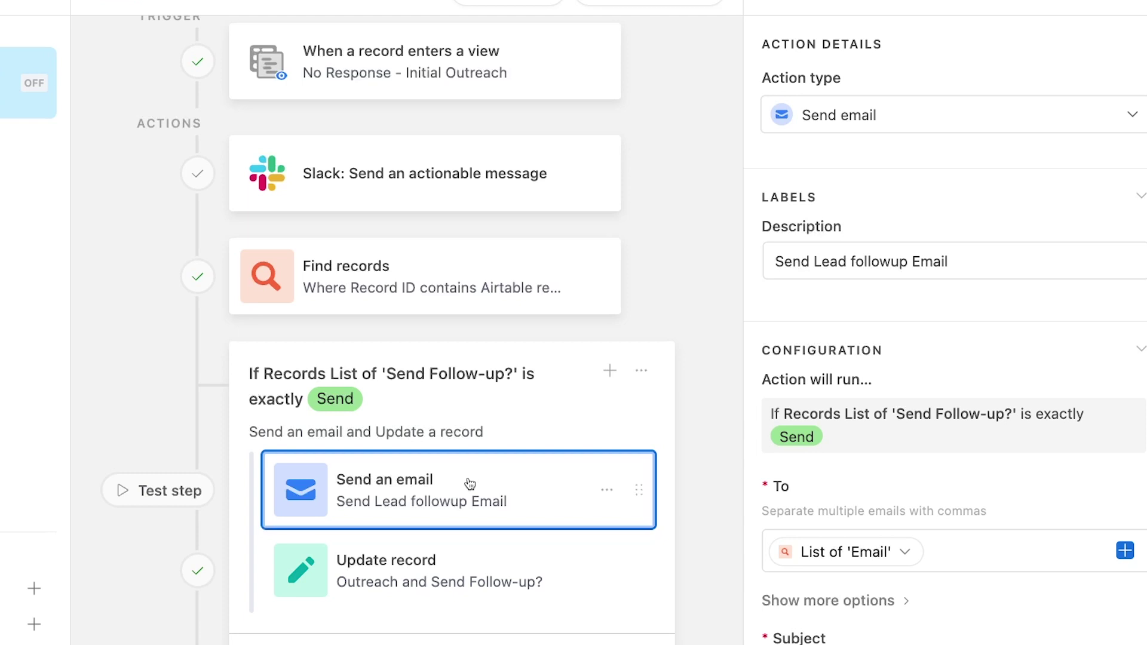
pyautogui.scroll(-3, 918, 332)
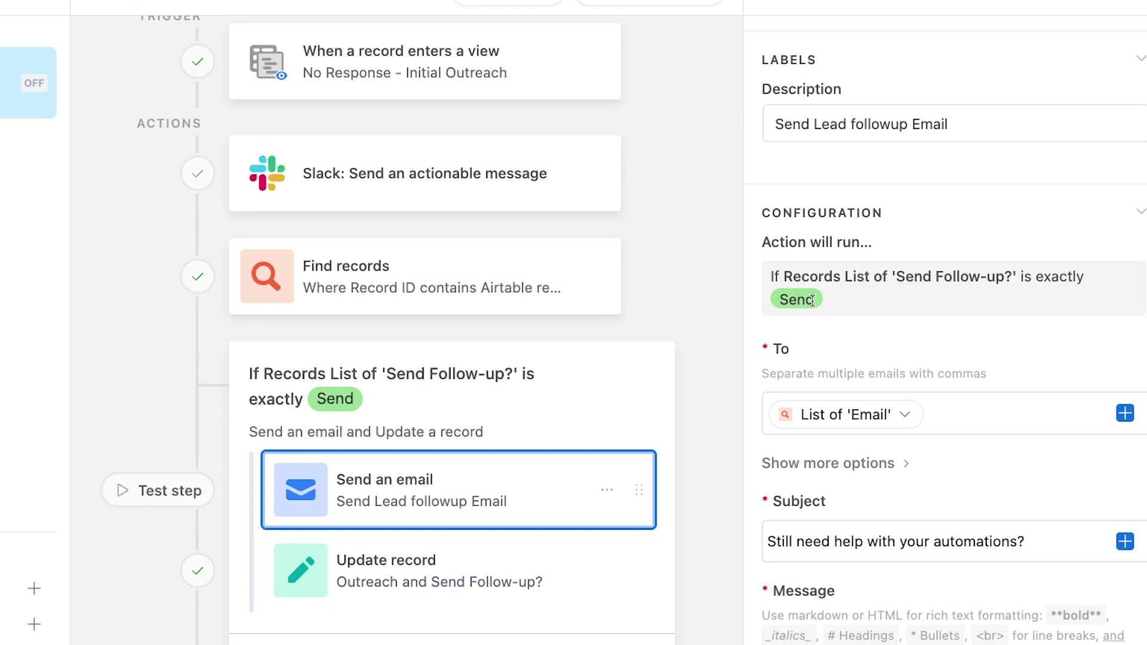
pyautogui.scroll(-1, 812, 303)
pyautogui.scroll(-4, 812, 300)
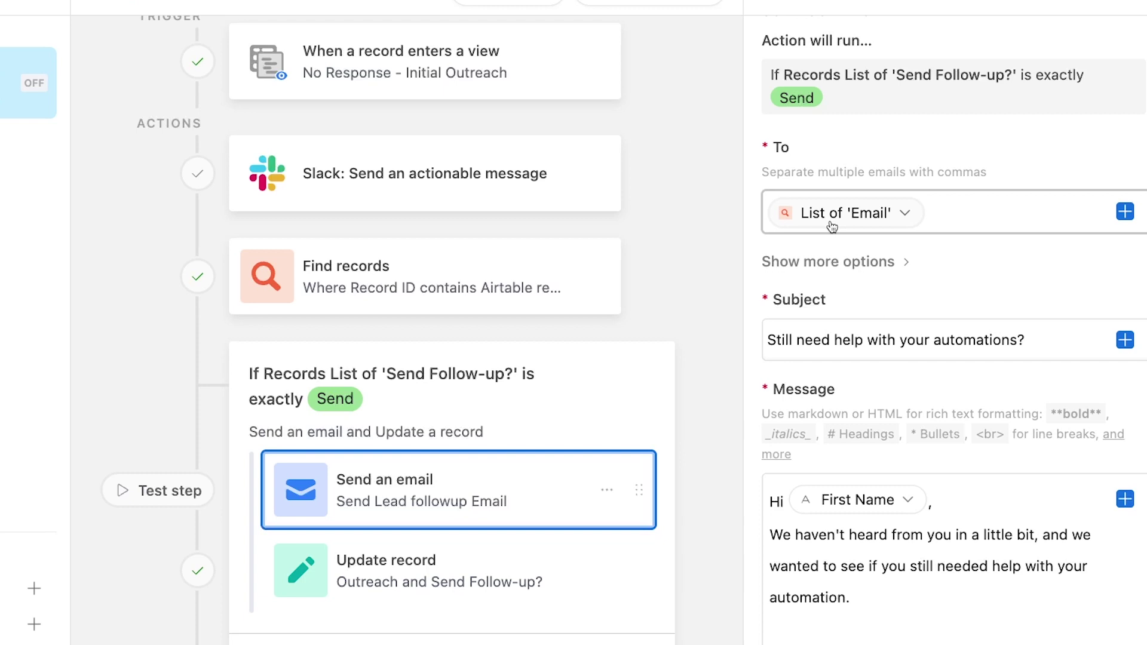
pyautogui.scroll(-5, 844, 308)
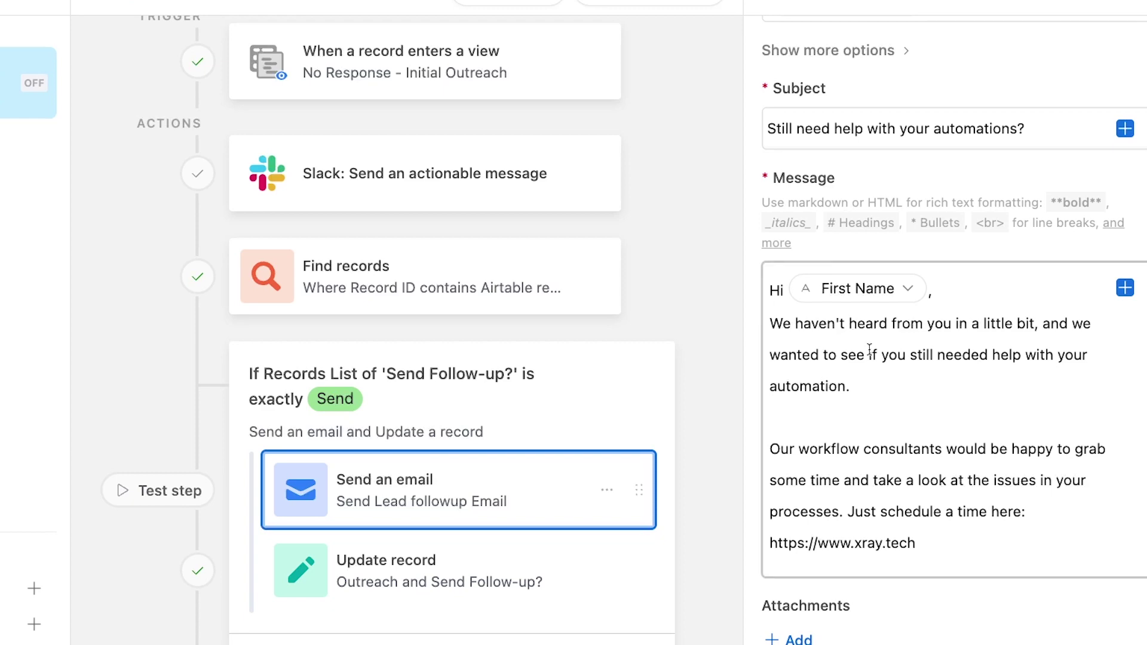
pyautogui.scroll(-1, 870, 349)
pyautogui.scroll(1, 869, 349)
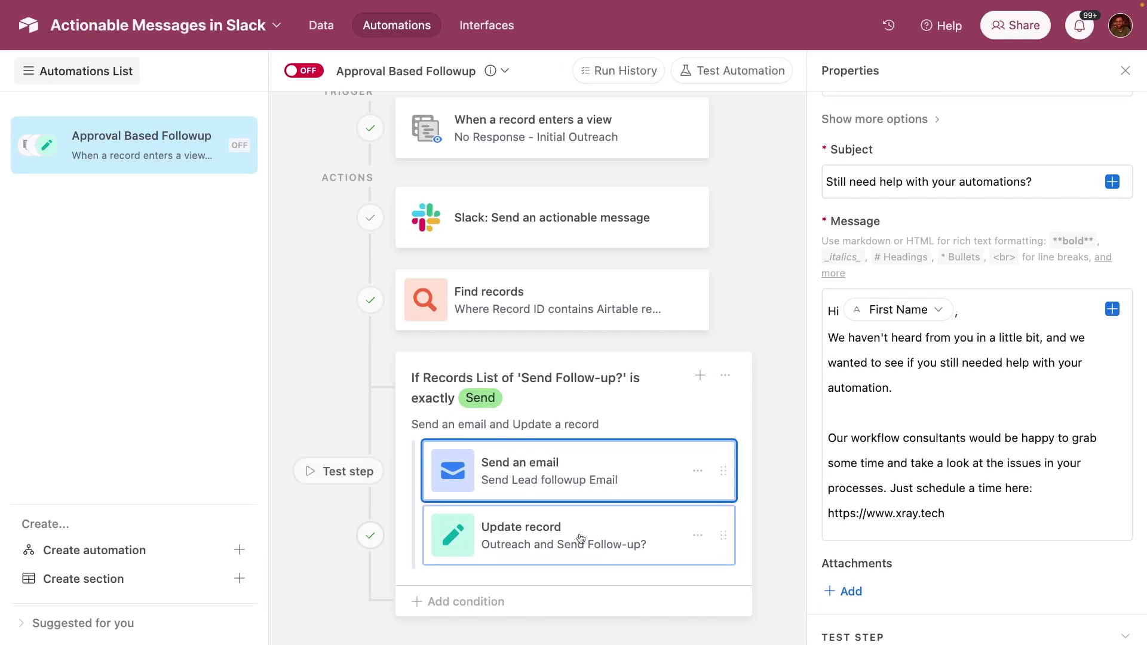
# - Inspect the Update record step's Outreach field unchanged, then create a new automation, Automation 1
pyautogui.click(577, 539)
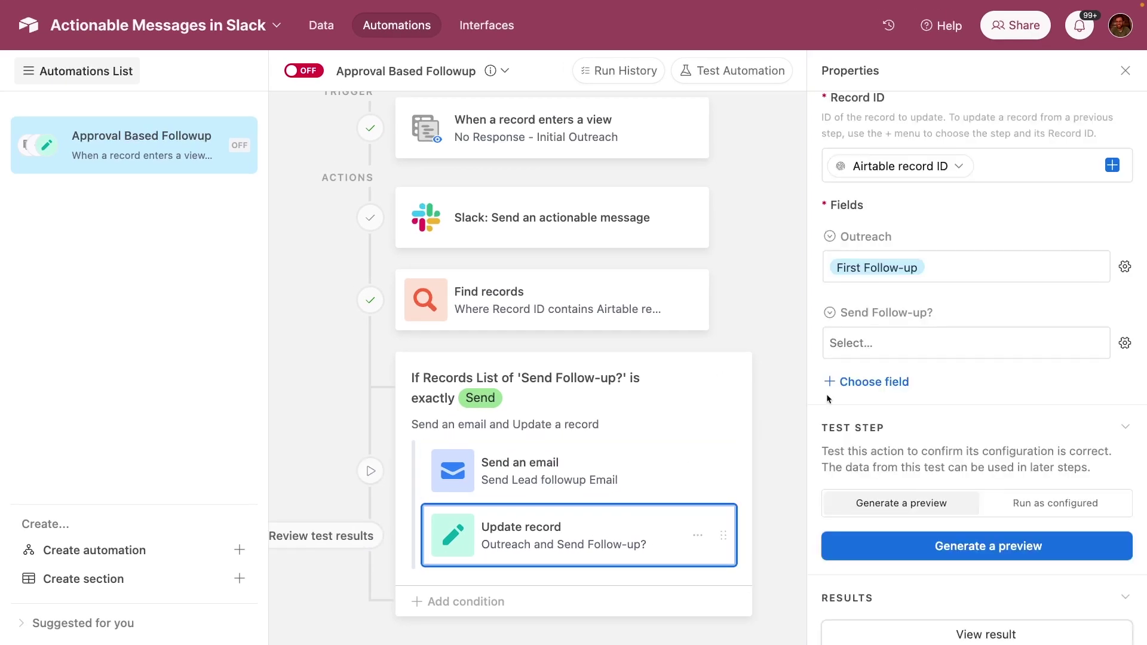
pyautogui.scroll(2, 893, 377)
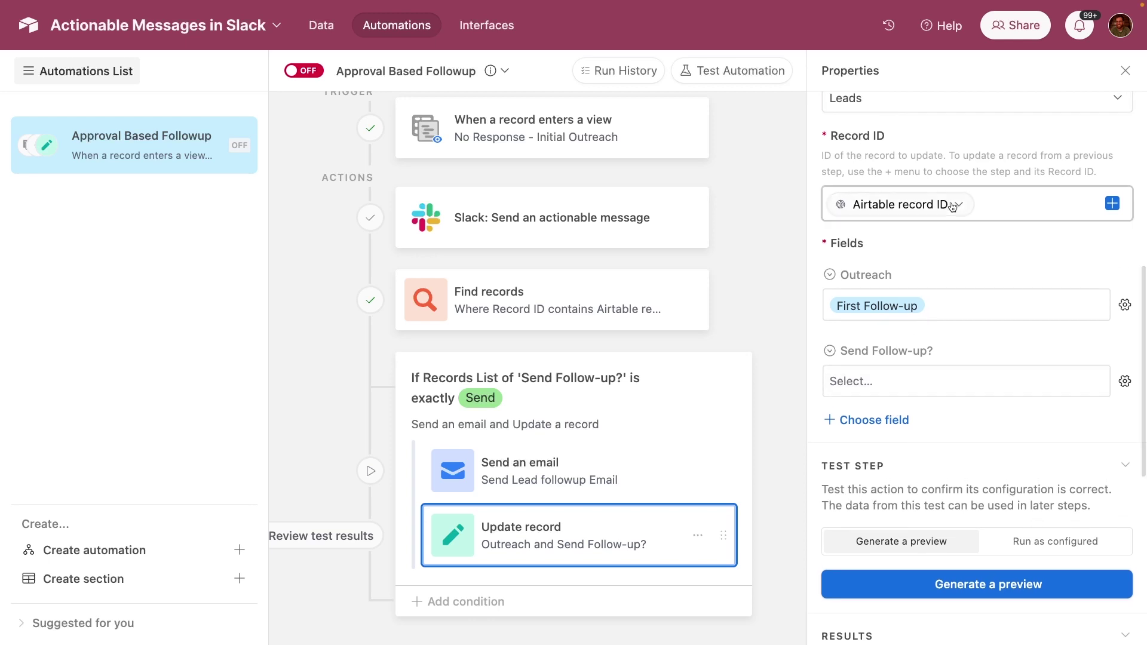
pyautogui.moveTo(932, 209)
pyautogui.scroll(1, 932, 209)
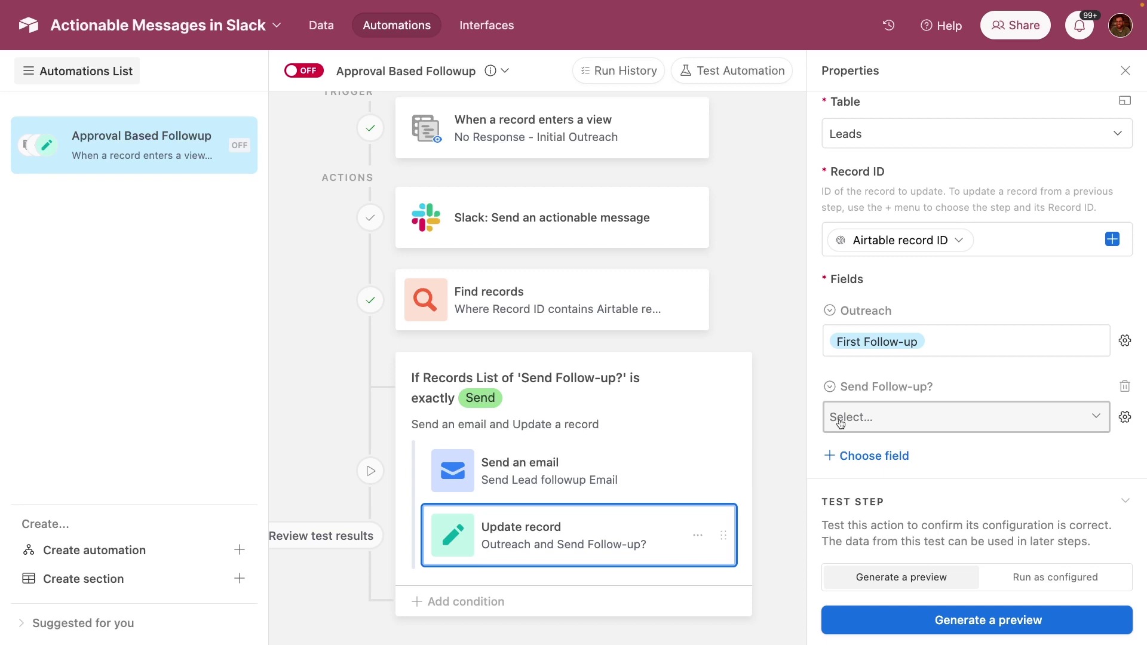
pyautogui.click(966, 334)
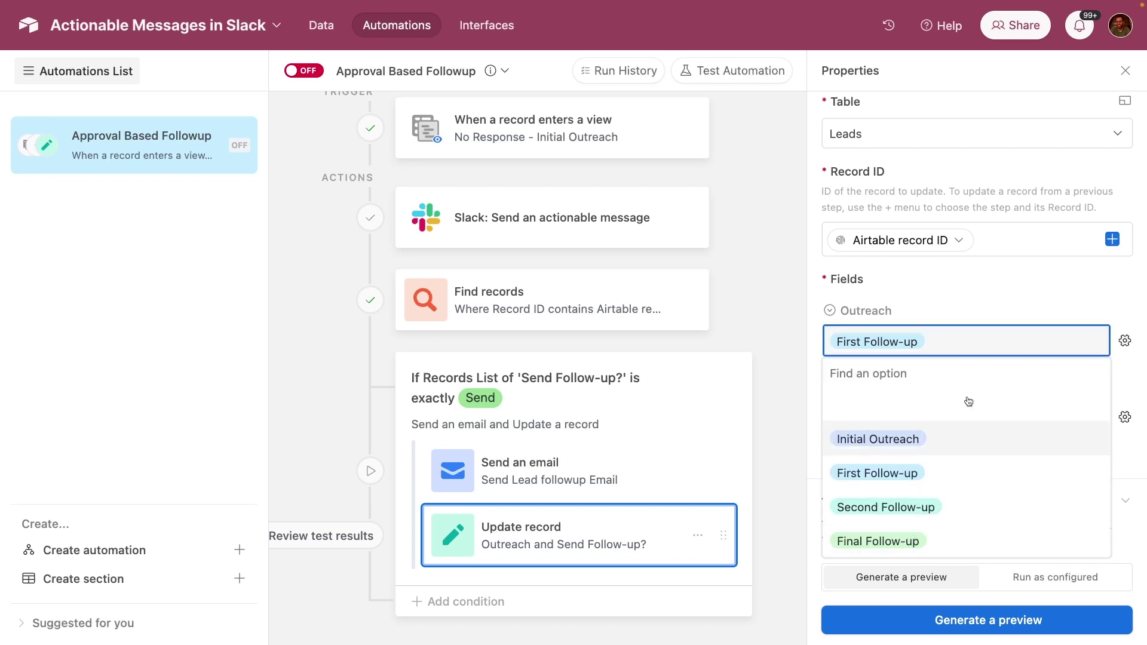
pyautogui.click(961, 313)
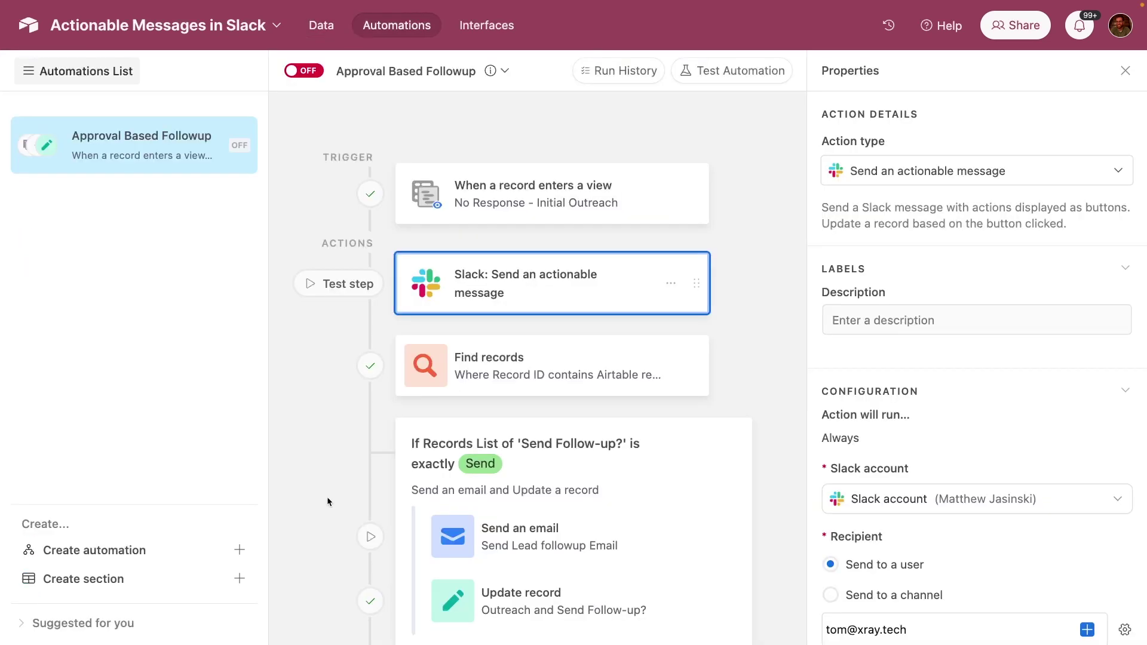
pyautogui.click(152, 557)
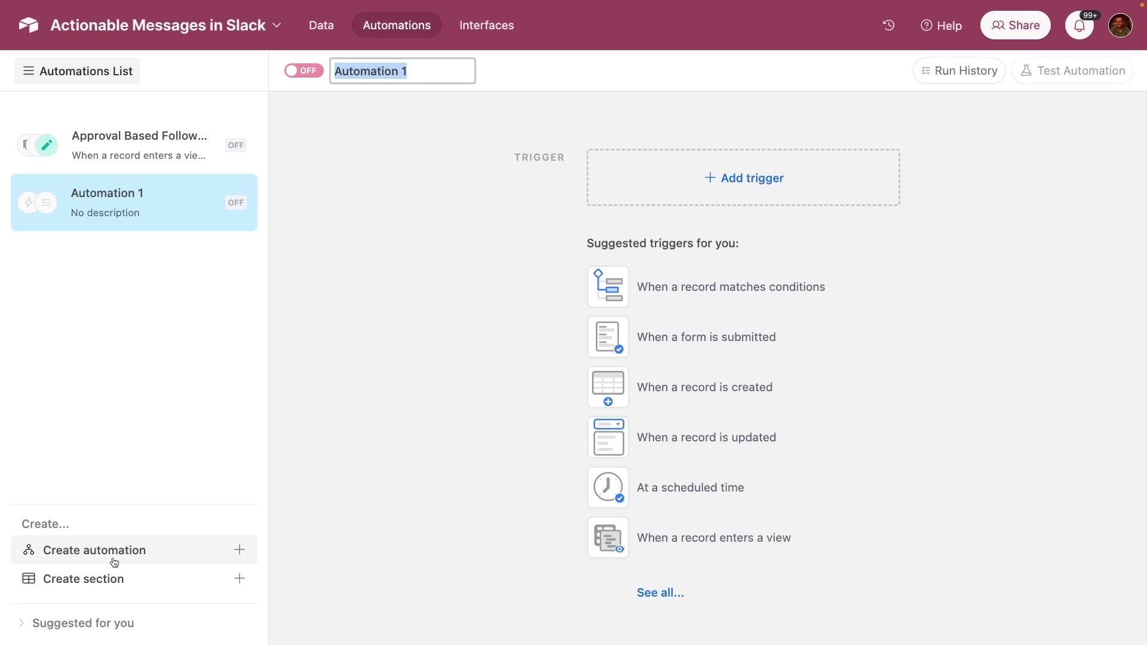
# - Rename the automation 'Tutorial for New Actionable Messages' and give it a When record enters view trigger
pyautogui.write('Tutorial ')
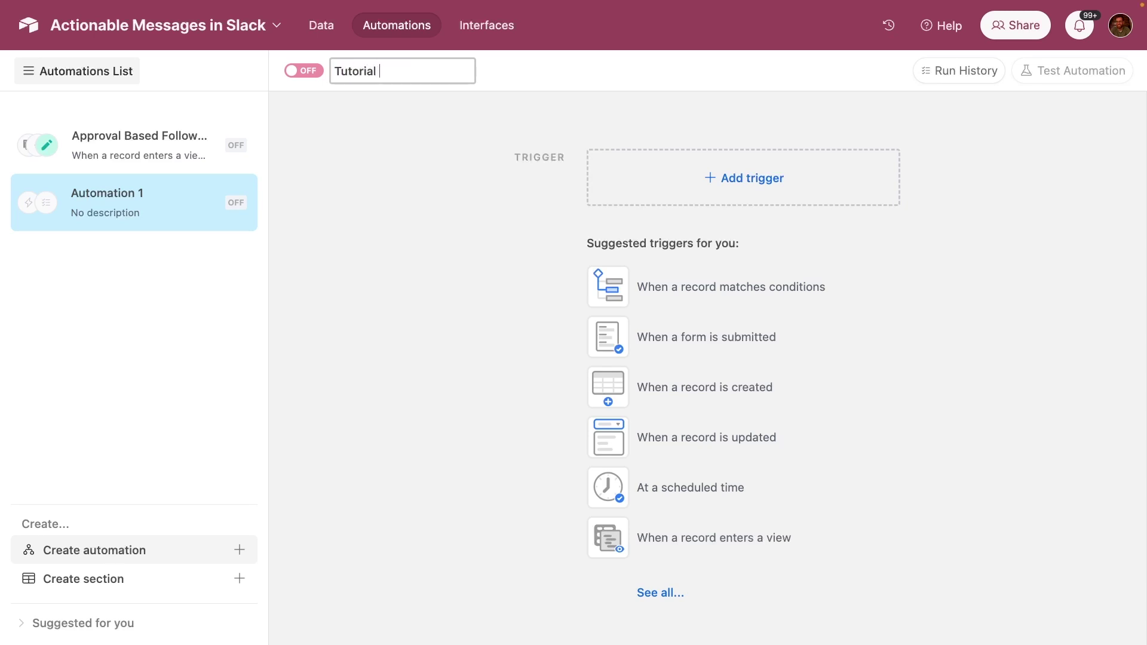
pyautogui.write('for New Actionable')
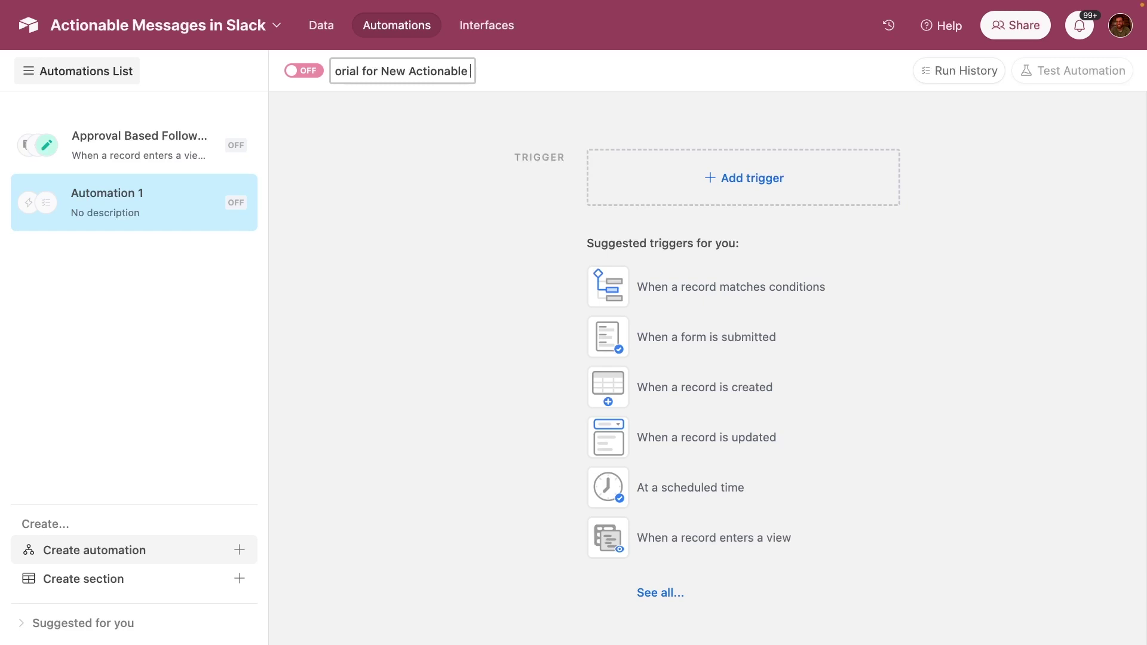
pyautogui.write(' Messages')
pyautogui.press('Return')
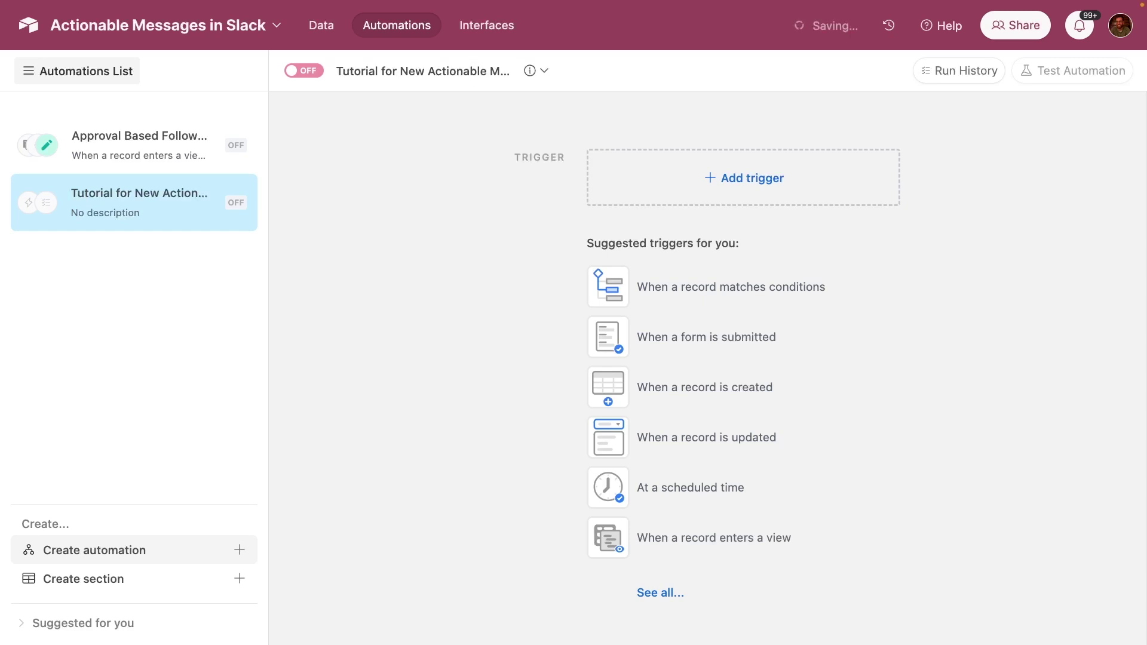
pyautogui.click(806, 190)
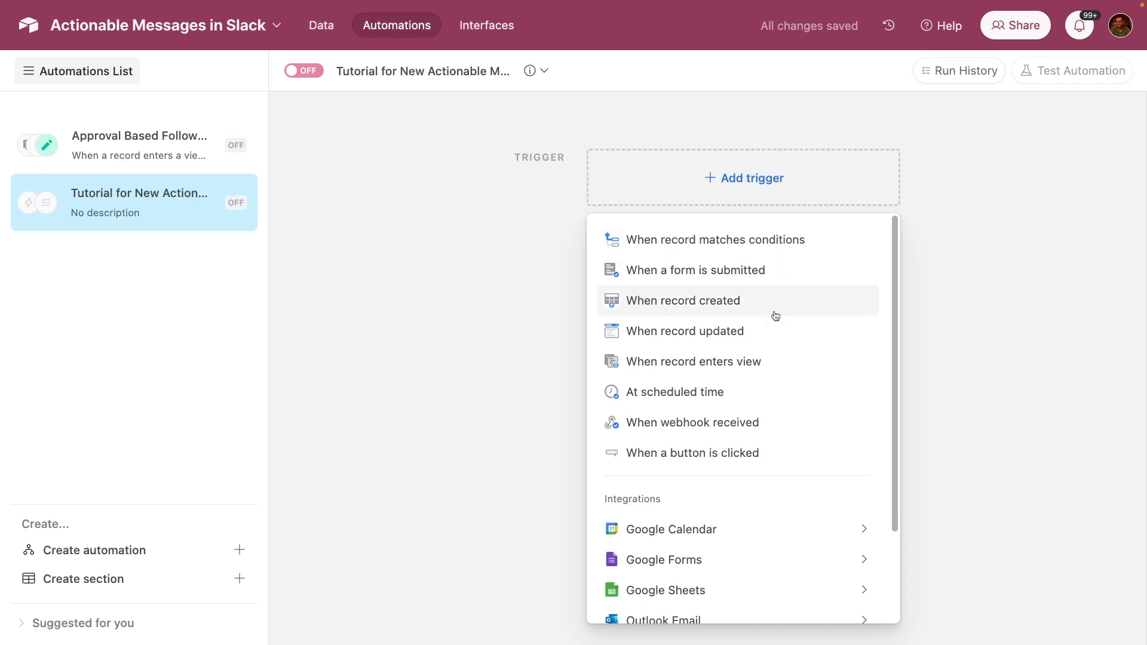
pyautogui.click(746, 356)
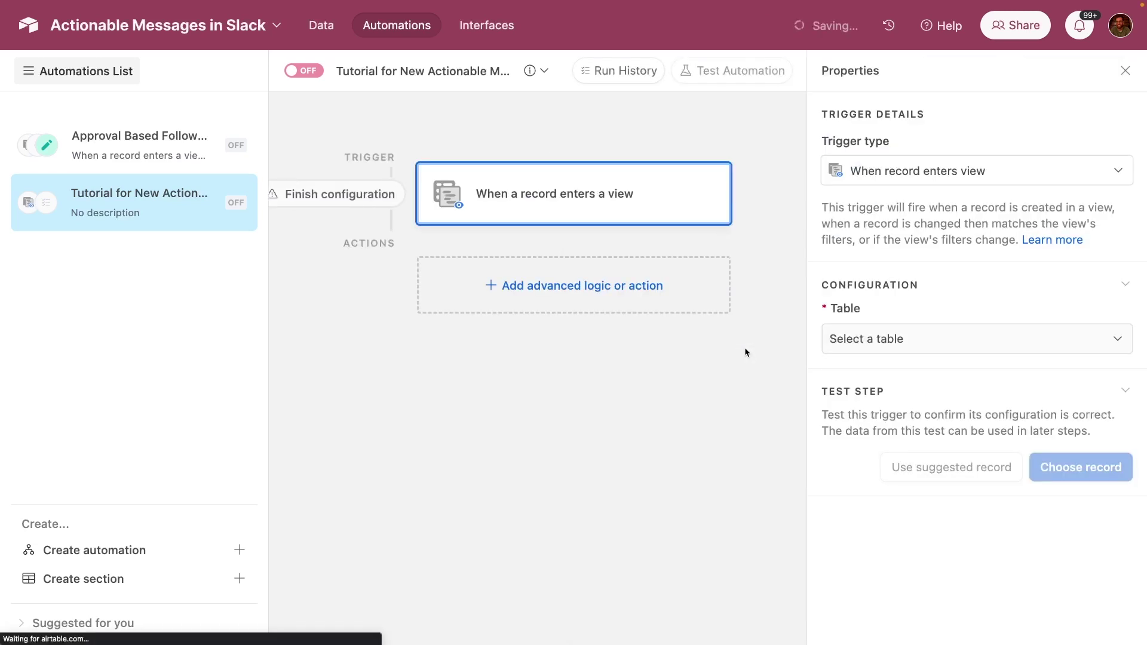
# - Watch the Leads table's No Response - Initial Outreach view and test with a suggested record
pyautogui.click(900, 336)
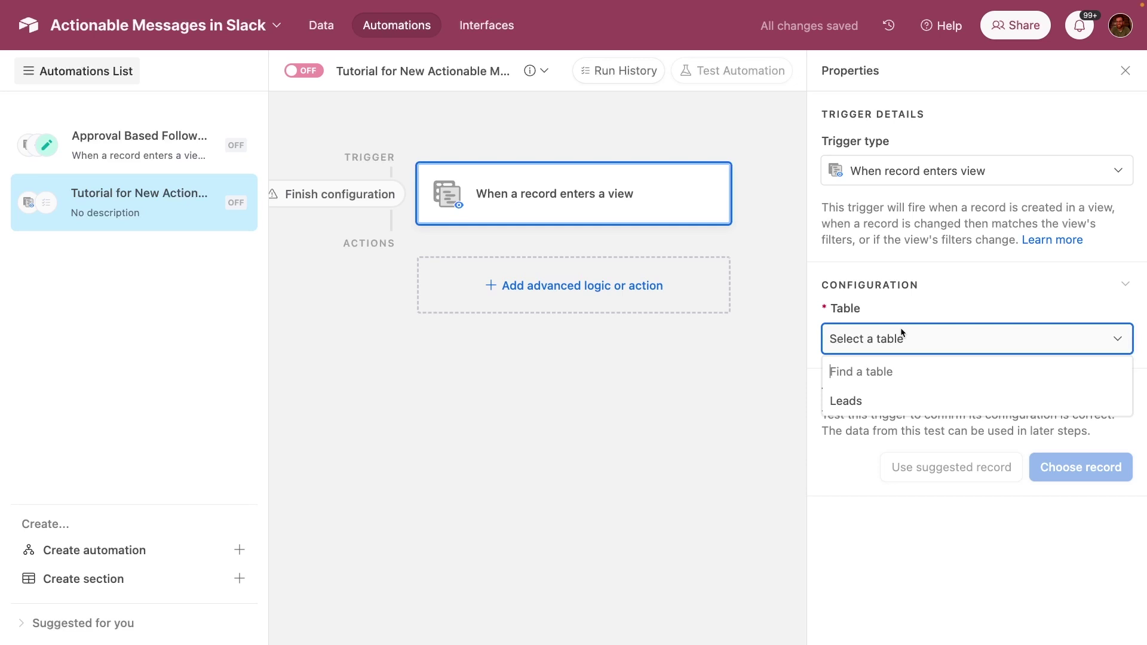
pyautogui.click(873, 402)
pyautogui.click(872, 405)
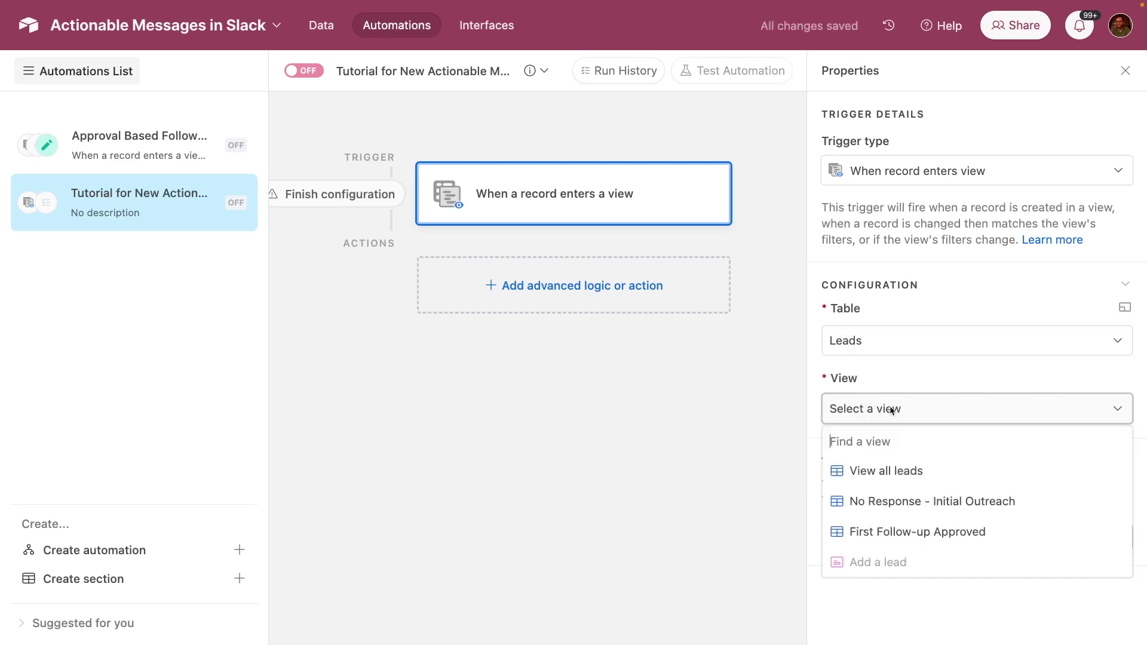
pyautogui.click(896, 511)
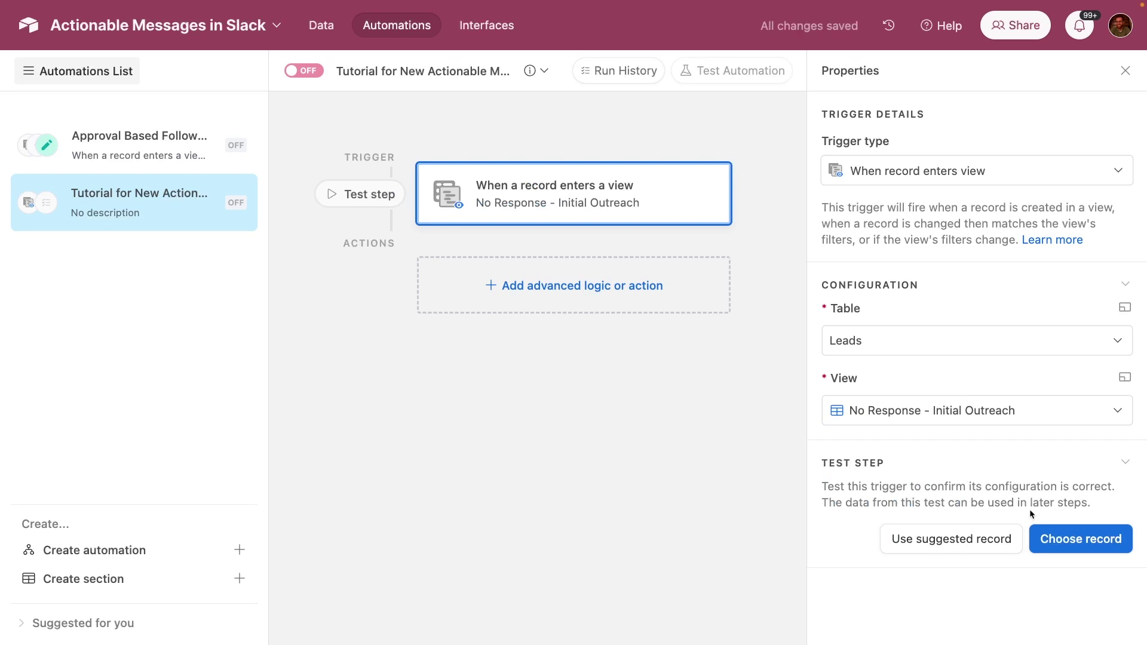
pyautogui.click(1005, 539)
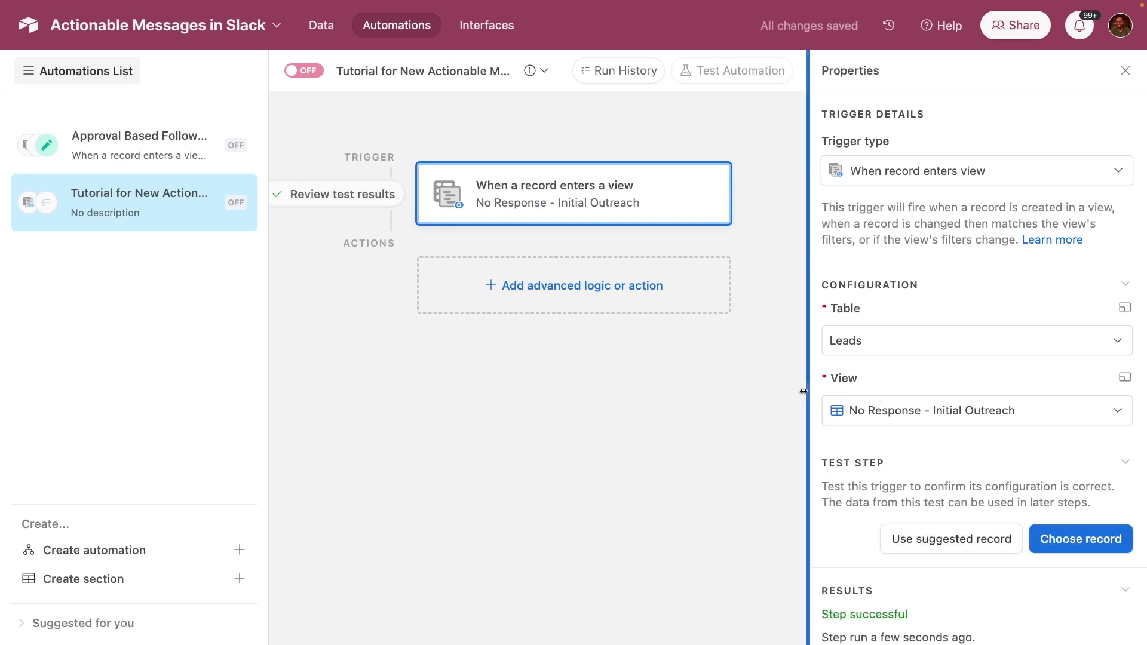
pyautogui.scroll(-5, 868, 430)
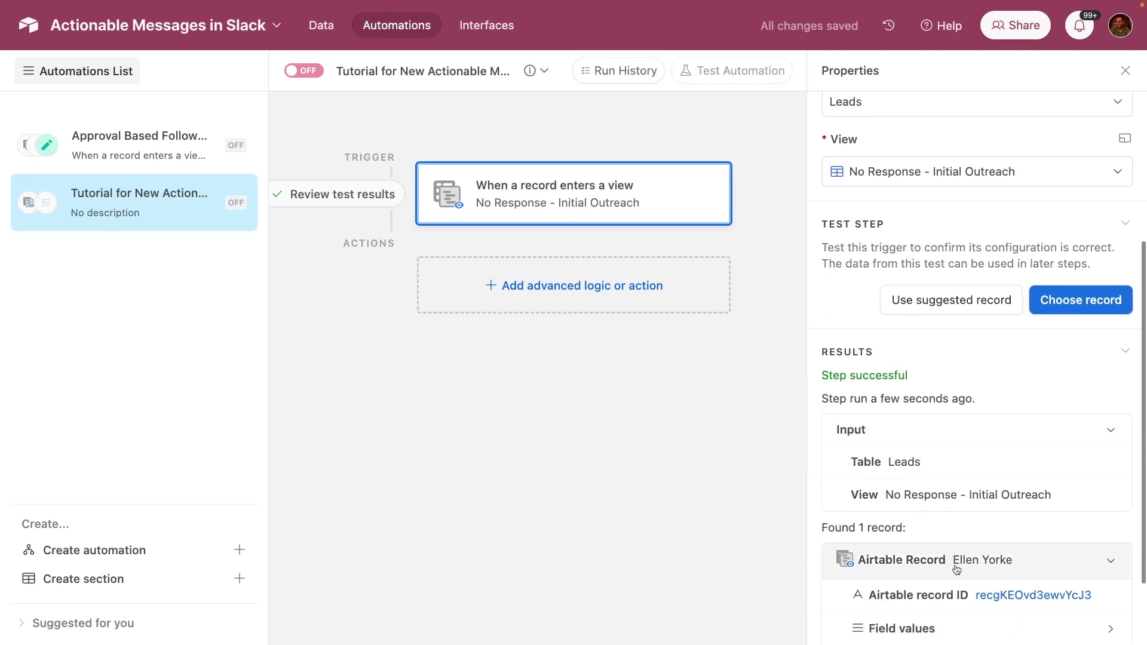
# - Add a Slack 'Send an actionable message' action after the trigger
pyautogui.click(591, 300)
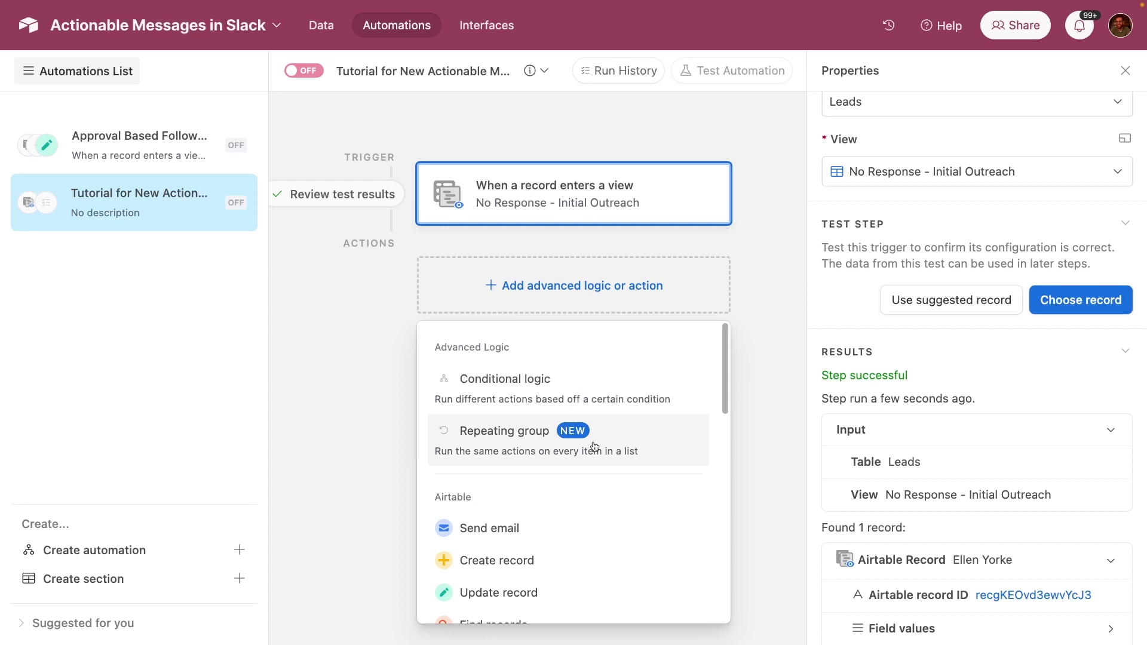
pyautogui.scroll(-5, 564, 472)
pyautogui.moveTo(525, 504)
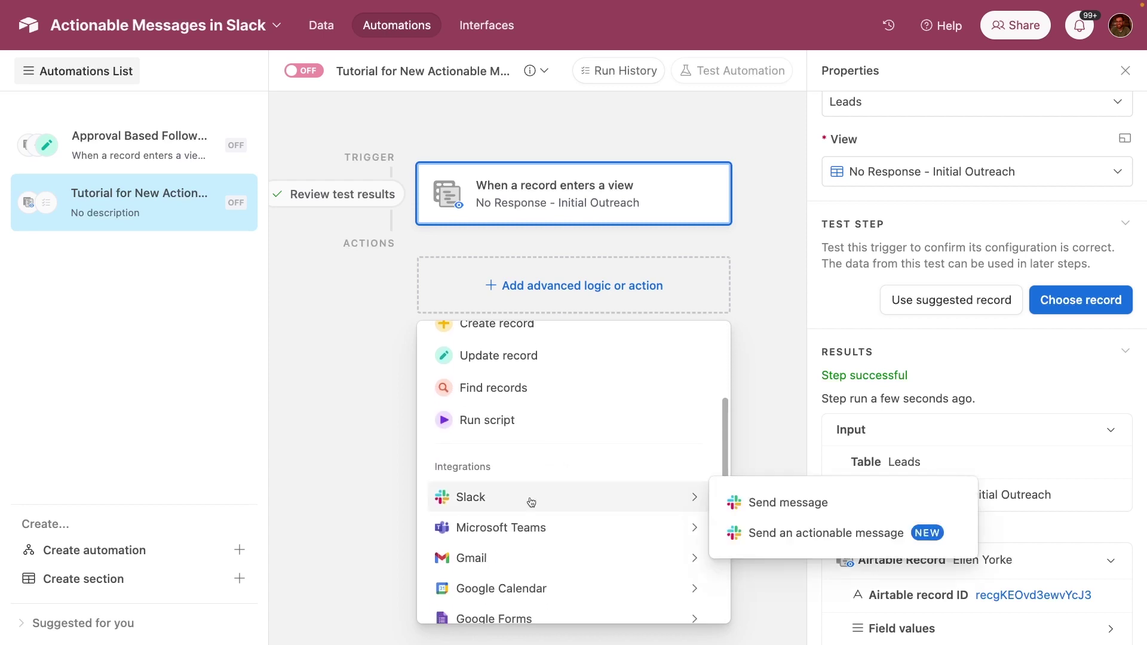
pyautogui.click(806, 540)
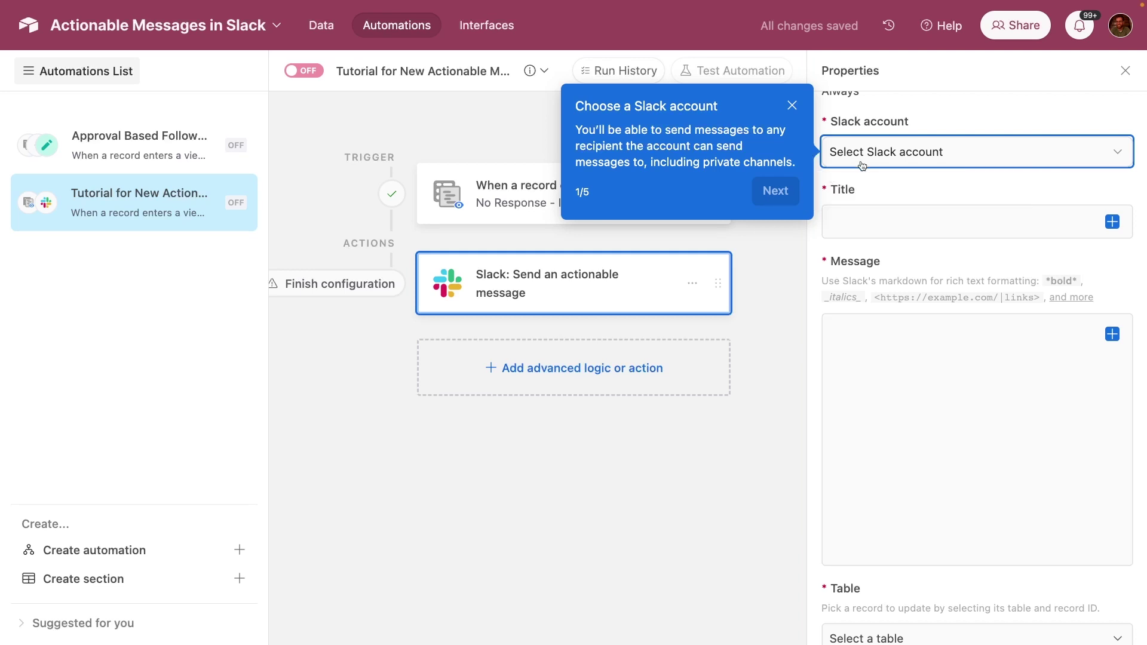
# - Use the connected Slack account and send to a single user, entering the recipient's e-mail address
pyautogui.click(880, 157)
pyautogui.click(881, 221)
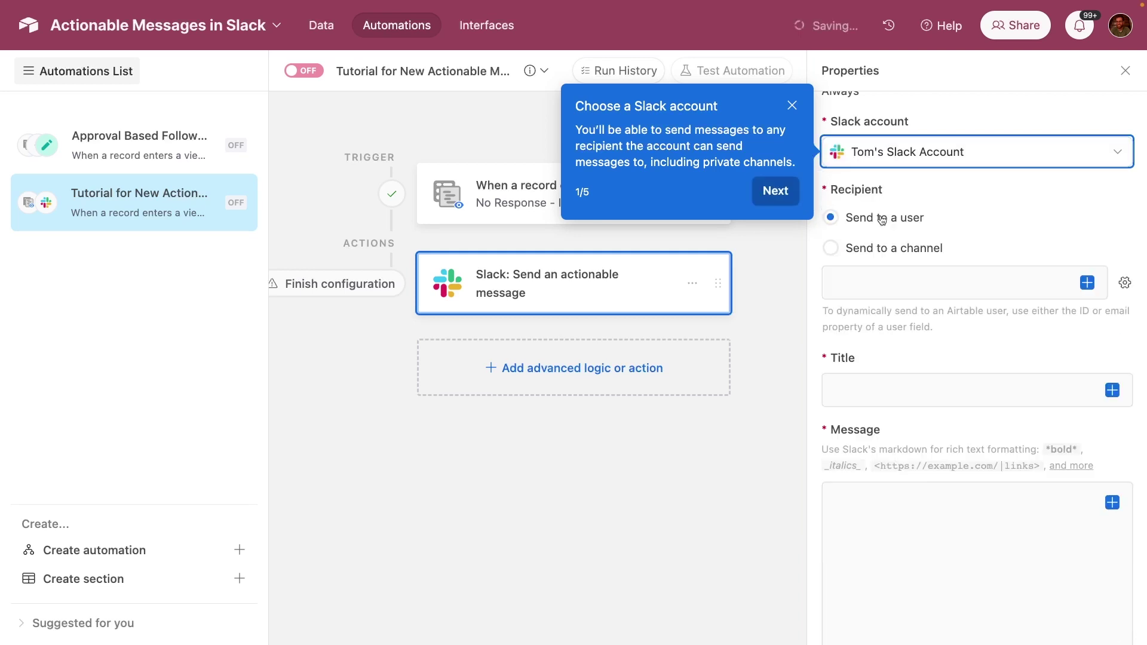
pyautogui.click(831, 248)
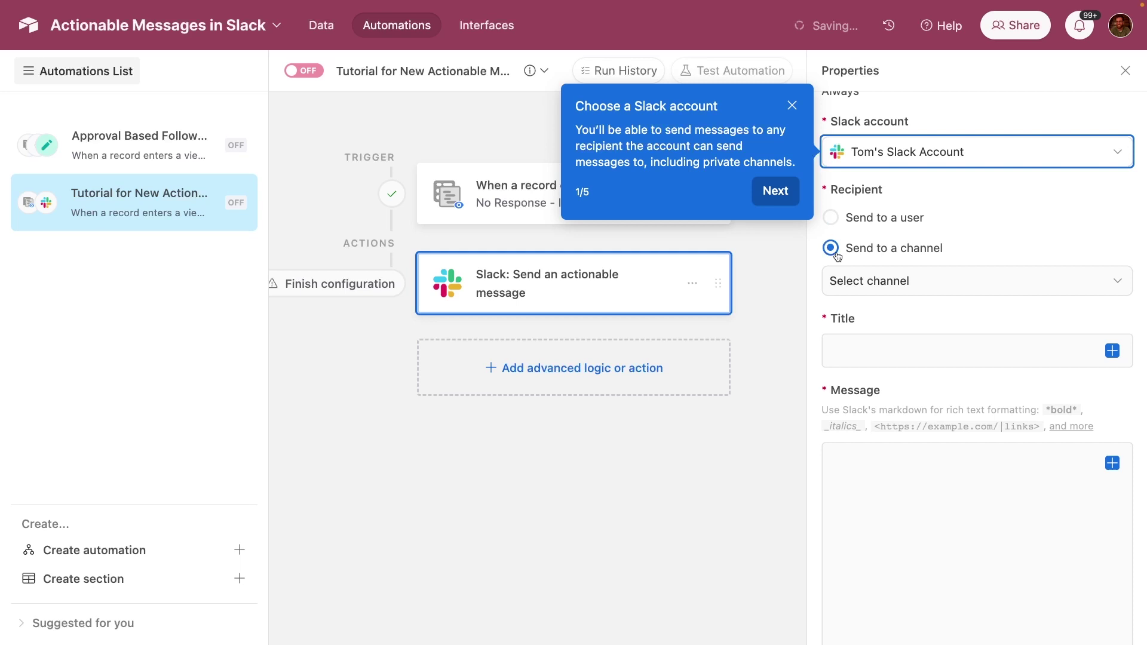
pyautogui.click(837, 218)
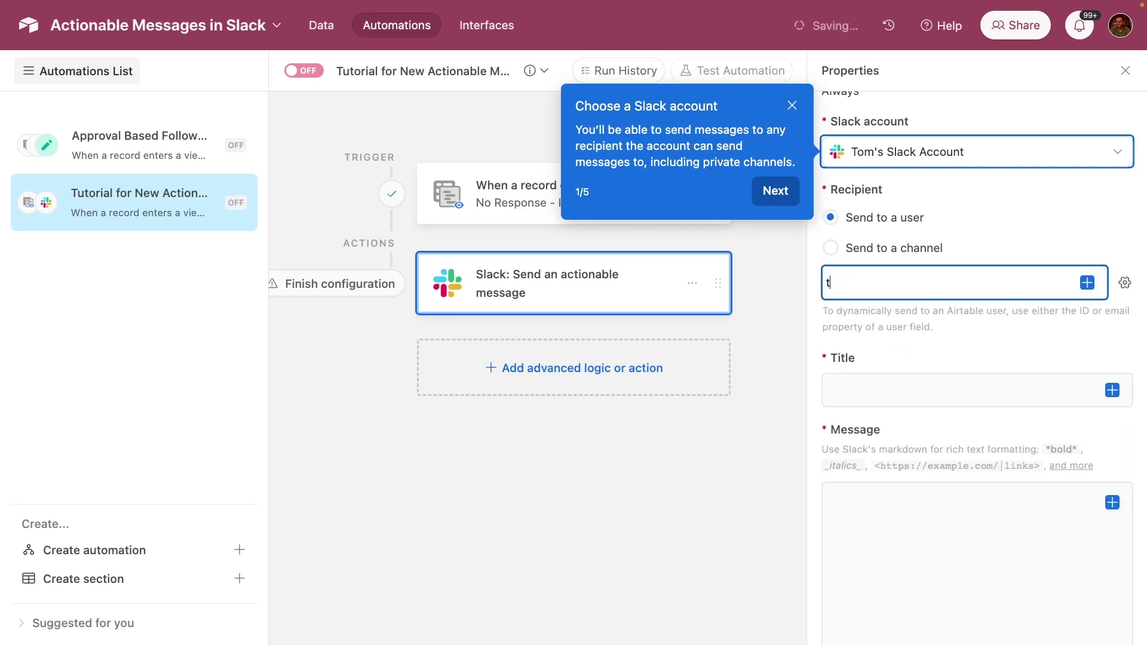
pyautogui.click(934, 385)
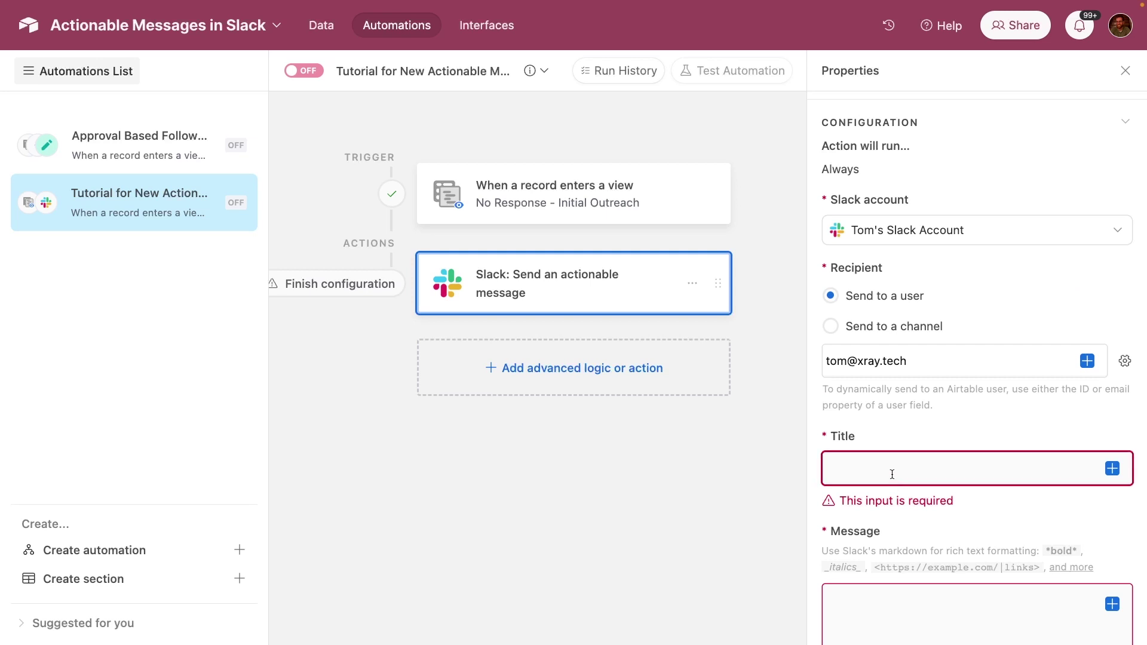
# - Paste the title 'Automatic Lead Follow-up Approval' and the follow-up question as the message body
pyautogui.click(891, 474)
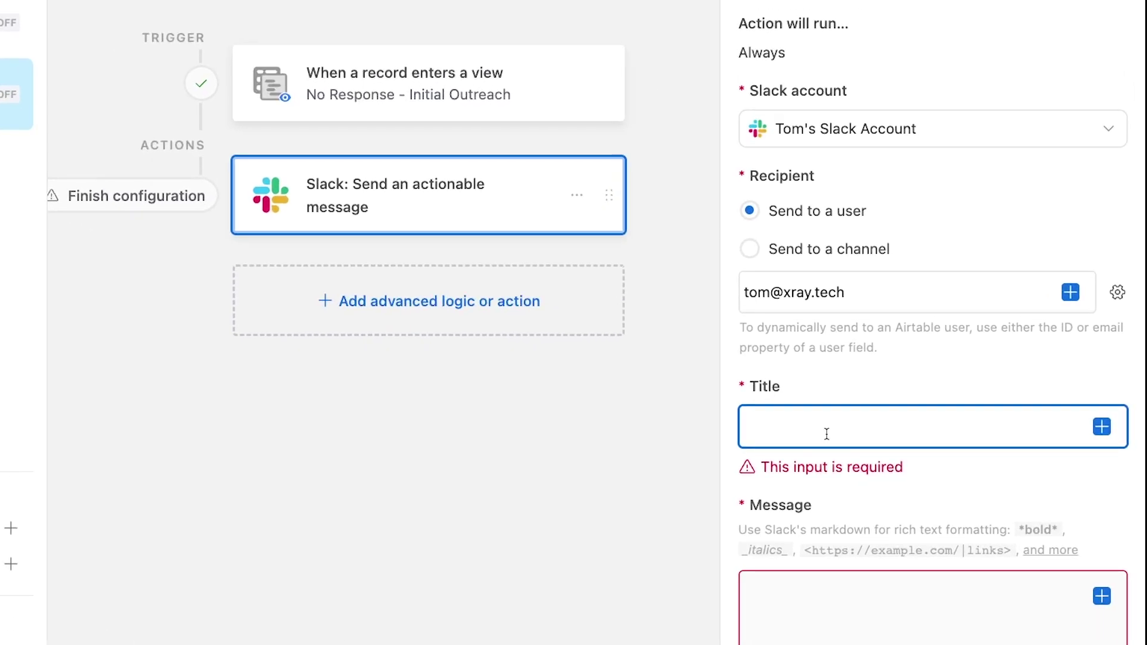
pyautogui.write('Automatic Lead Follow-up Approval')
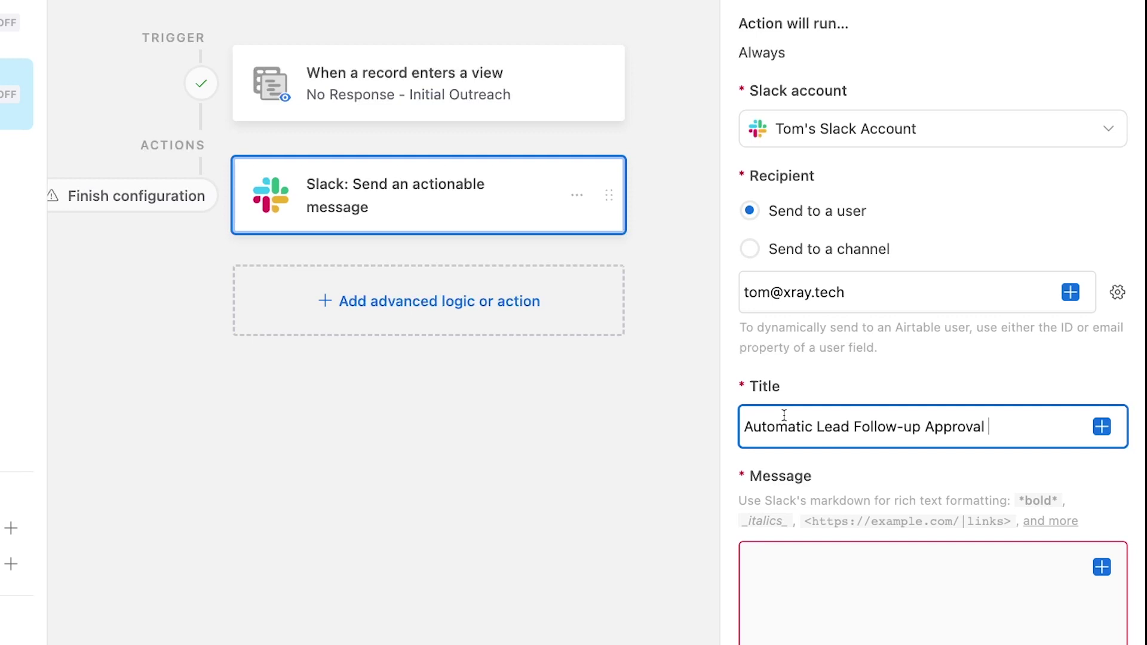
pyautogui.scroll(-3, 786, 416)
pyautogui.click(787, 415)
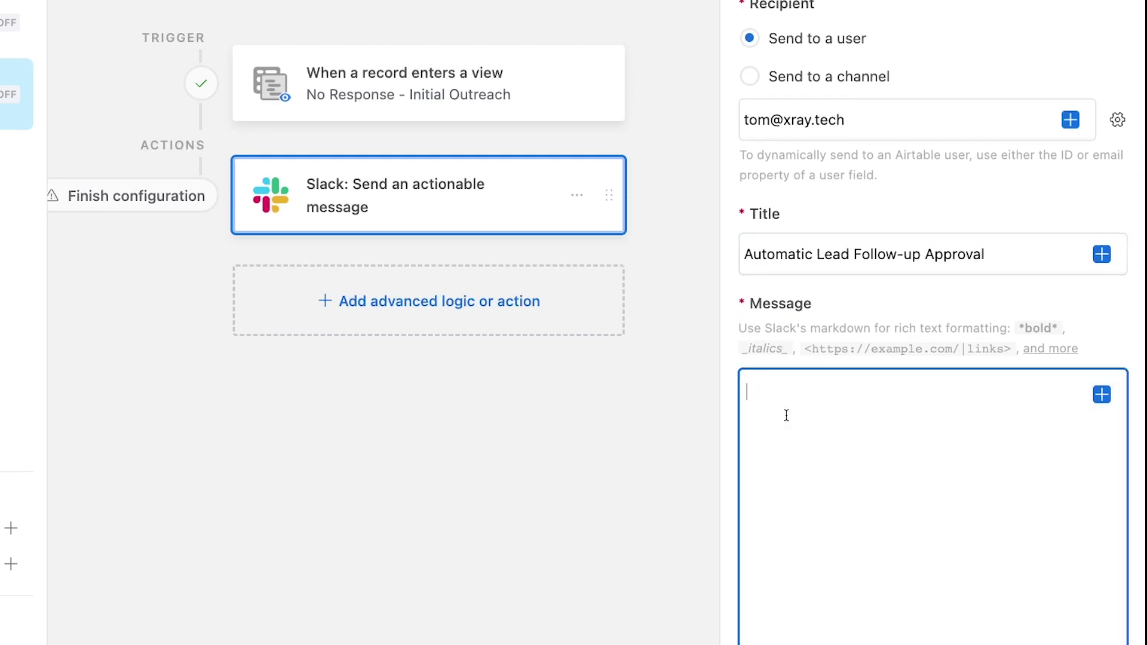
pyautogui.write("This lead hasn't responded to our initial outreach in a week. Would you like to send an automated follow-up message?")
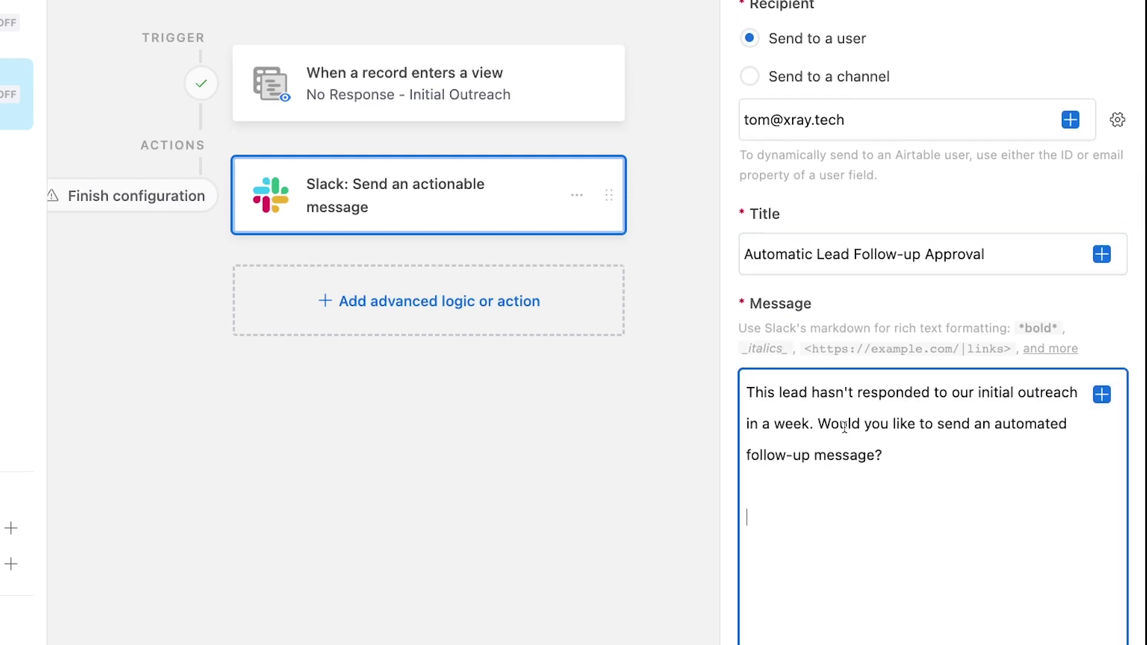
# - Add a bold 'Name:' line filled with the lead's Name field
pyautogui.write('First')
pyautogui.press('BackSpace')
pyautogui.press('BackSpace')
pyautogui.press('BackSpace')
pyautogui.press('BackSpace')
pyautogui.press('BackSpace')
pyautogui.press('BackSpace')
pyautogui.write('Name:')
pyautogui.click(1102, 394)
pyautogui.scroll(-3, 964, 342)
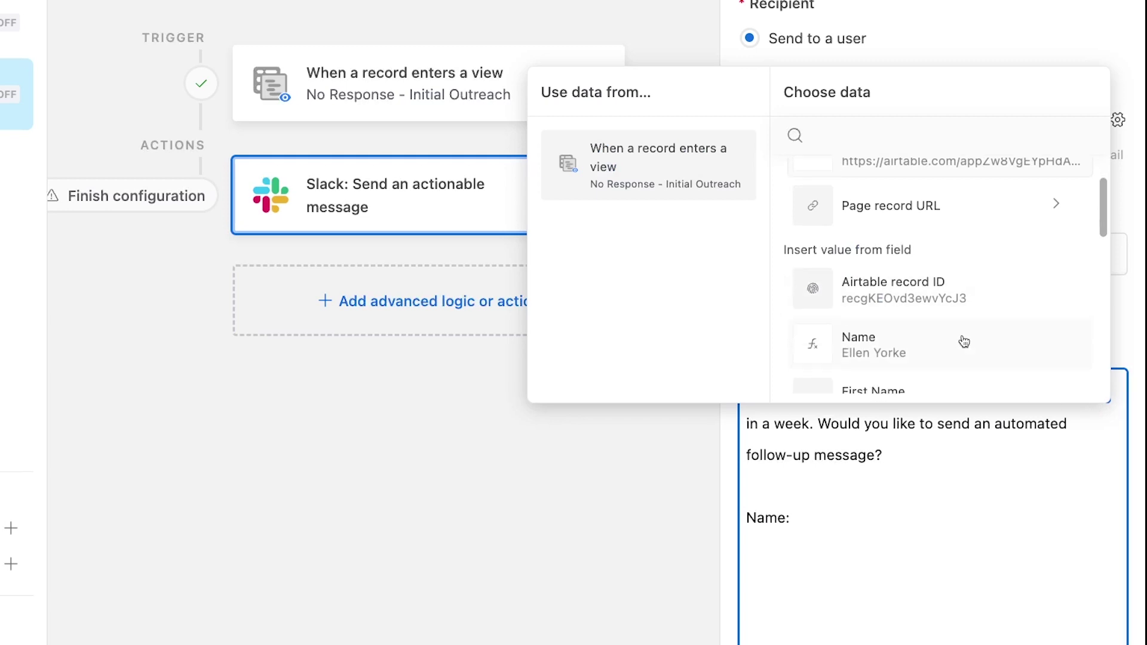
pyautogui.click(861, 308)
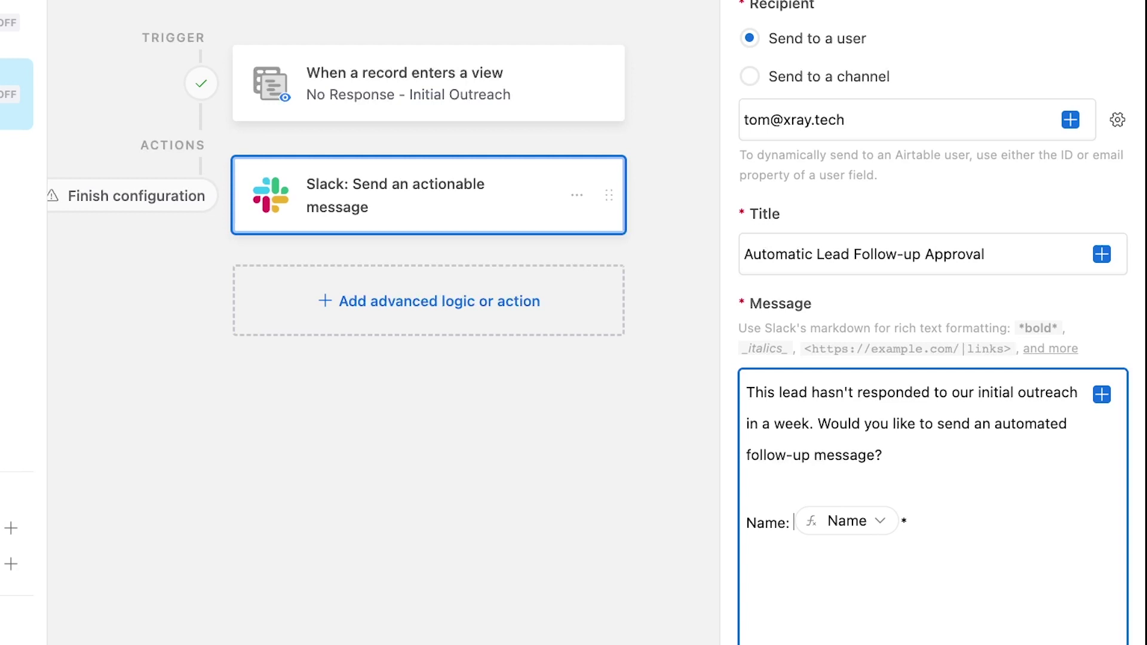
pyautogui.write('*')
# - Add a bold 'Email:' line filled with the lead's Email field
pyautogui.scroll(-2, 932, 323)
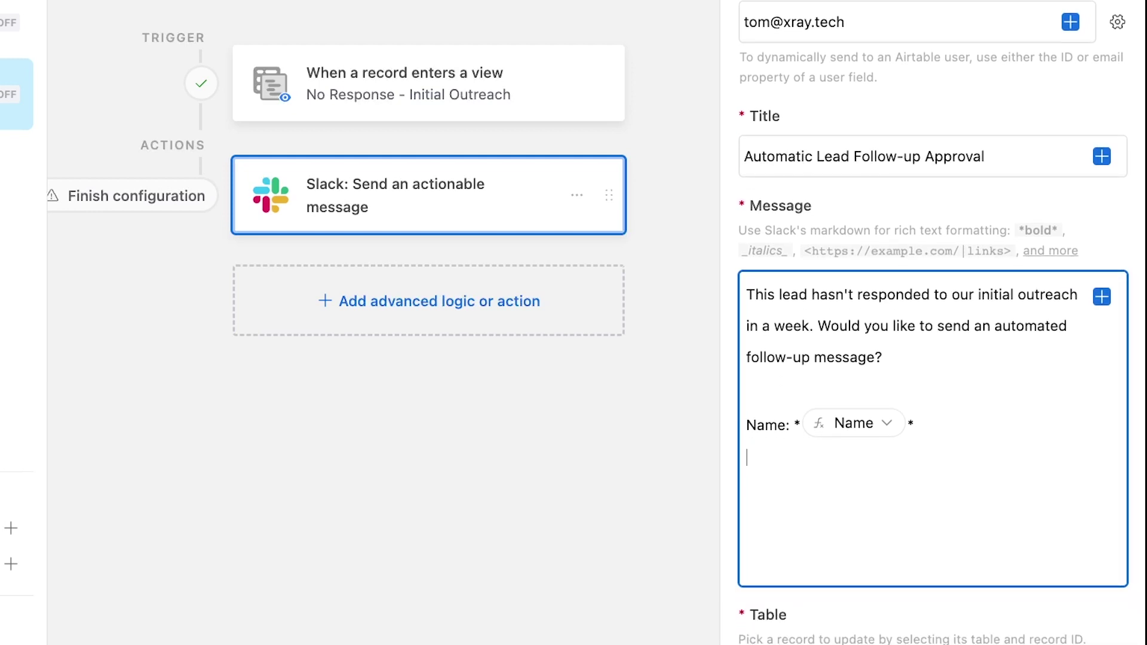
pyautogui.write('e * E')
pyautogui.write('mail')
pyautogui.write(': *')
pyautogui.click(1109, 297)
pyautogui.click(1109, 297)
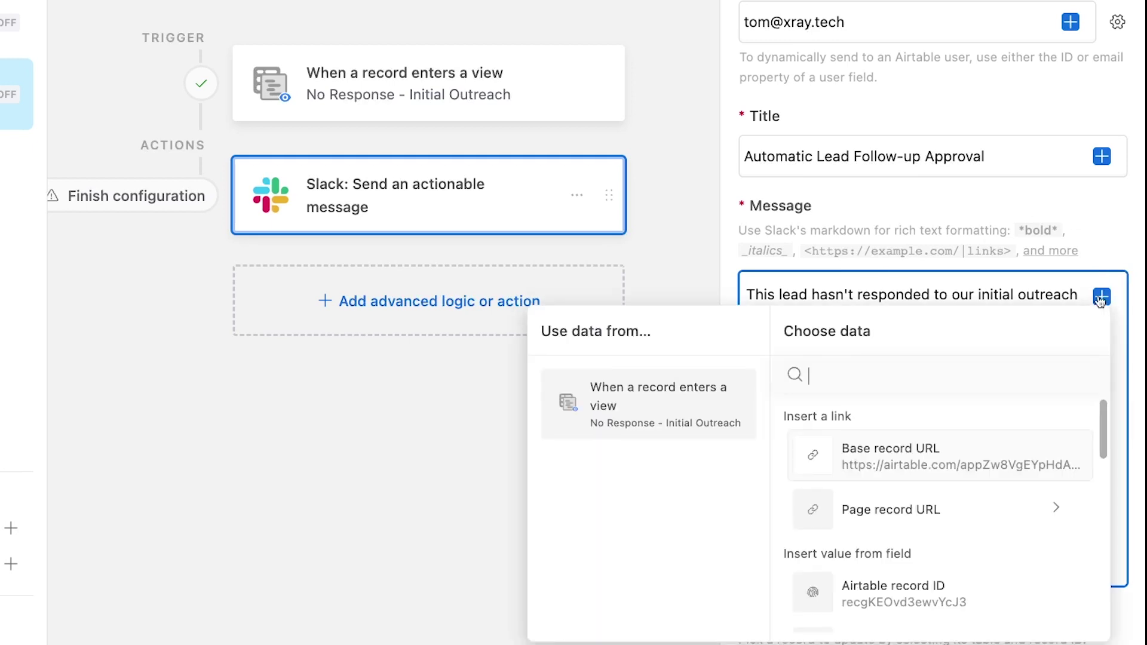
pyautogui.scroll(-1, 929, 528)
pyautogui.scroll(-3, 929, 529)
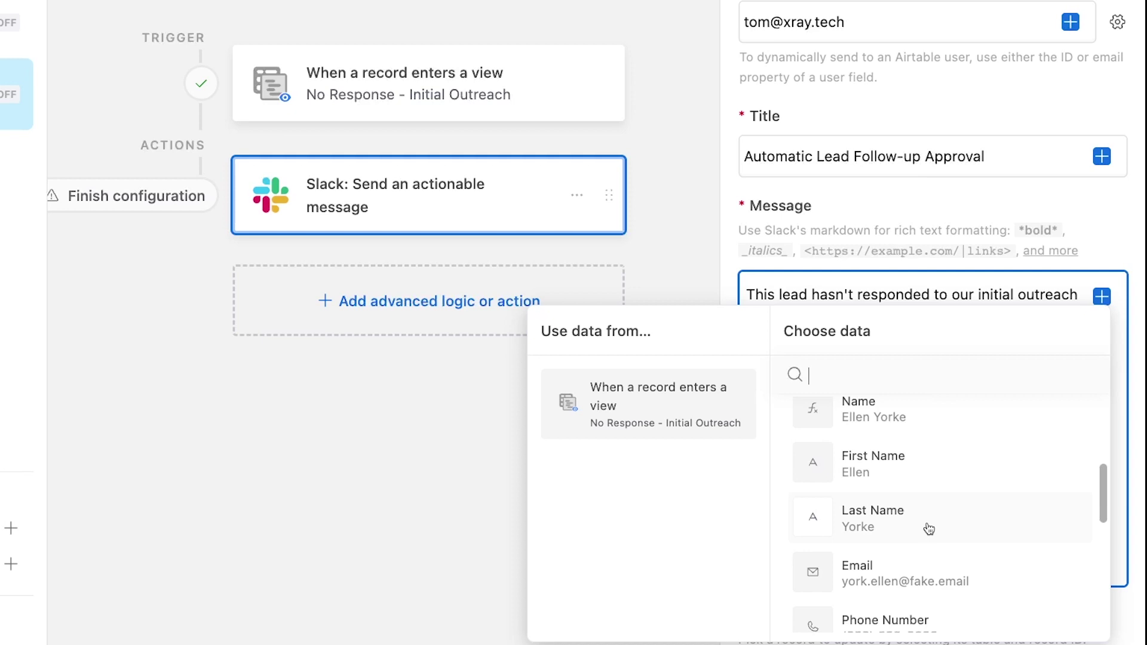
pyautogui.click(918, 534)
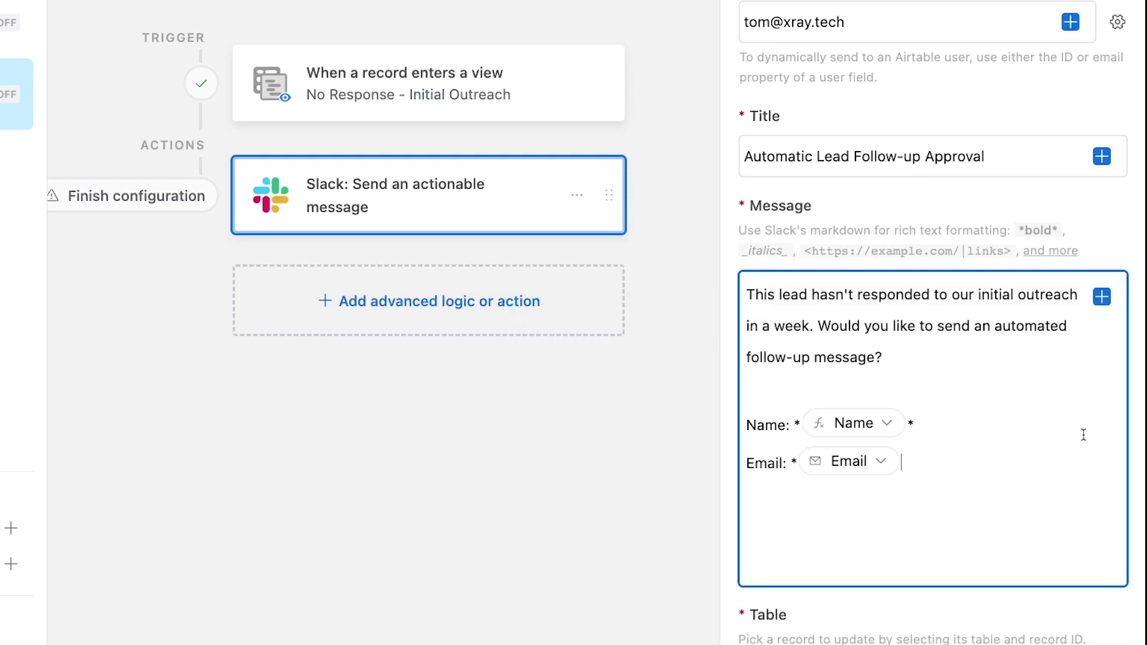
pyautogui.click(992, 460)
# - Update a record in the Leads table using the trigger record's Airtable record ID as Record ID
pyautogui.scroll(-3, 837, 457)
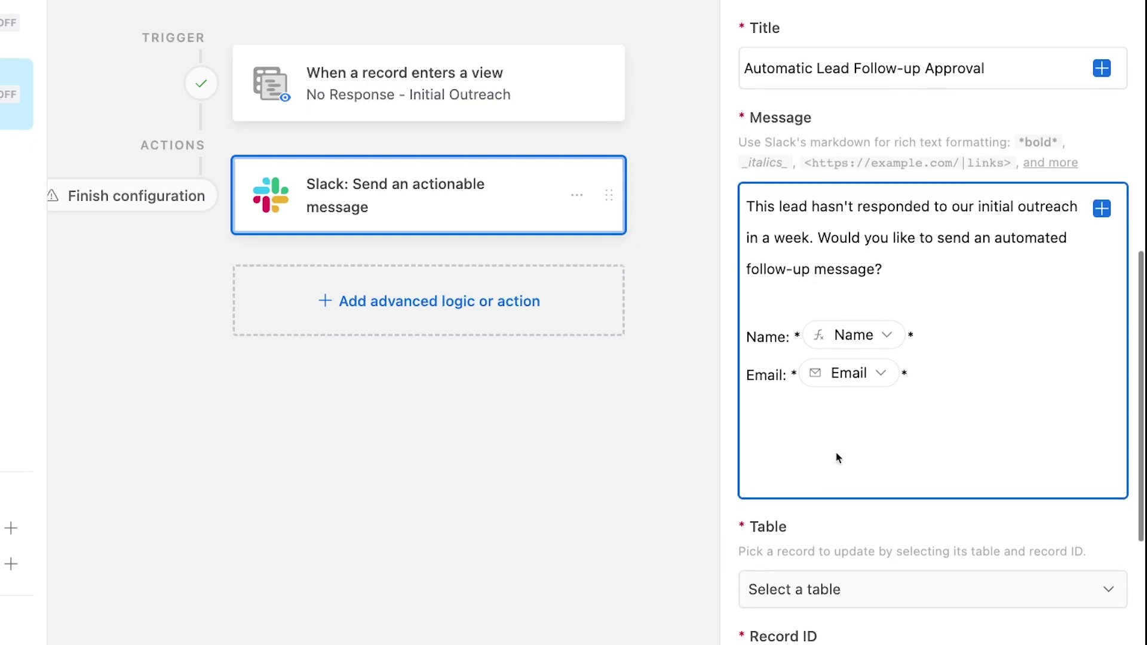
pyautogui.scroll(-2, 837, 458)
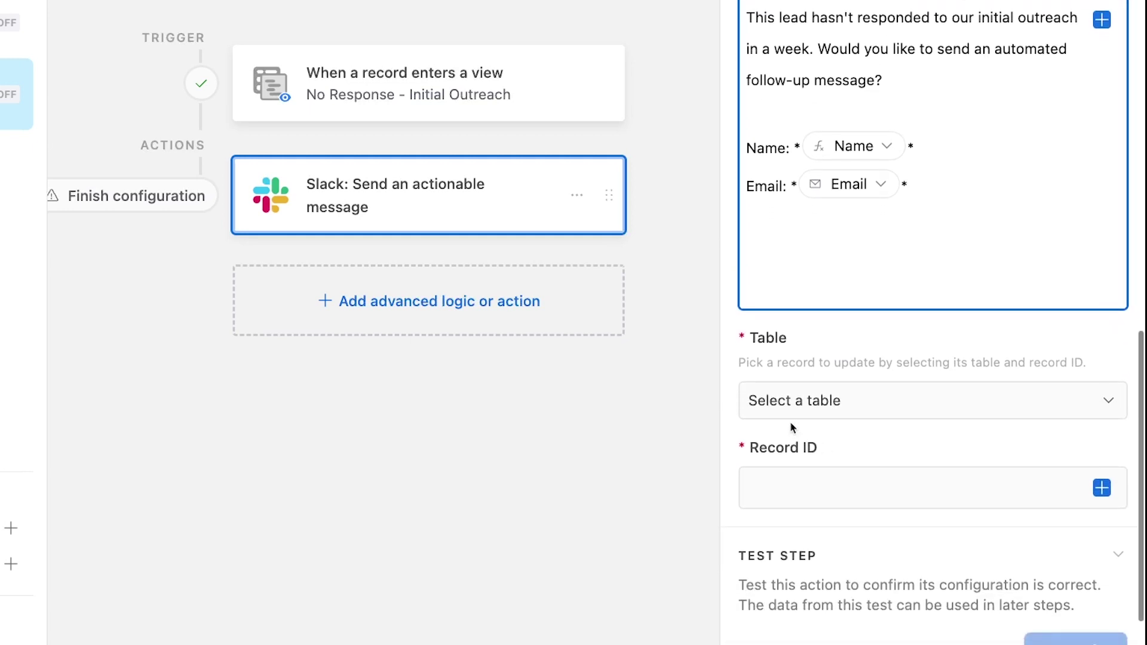
pyautogui.click(789, 417)
pyautogui.click(774, 479)
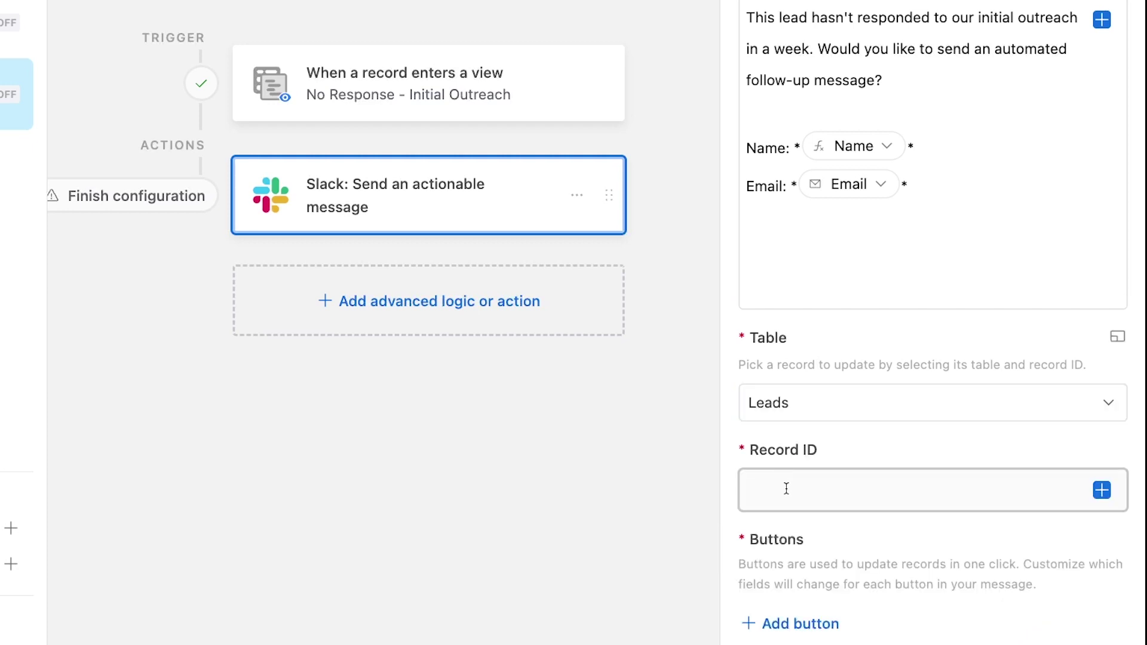
pyautogui.click(787, 489)
pyautogui.scroll(-2, 788, 488)
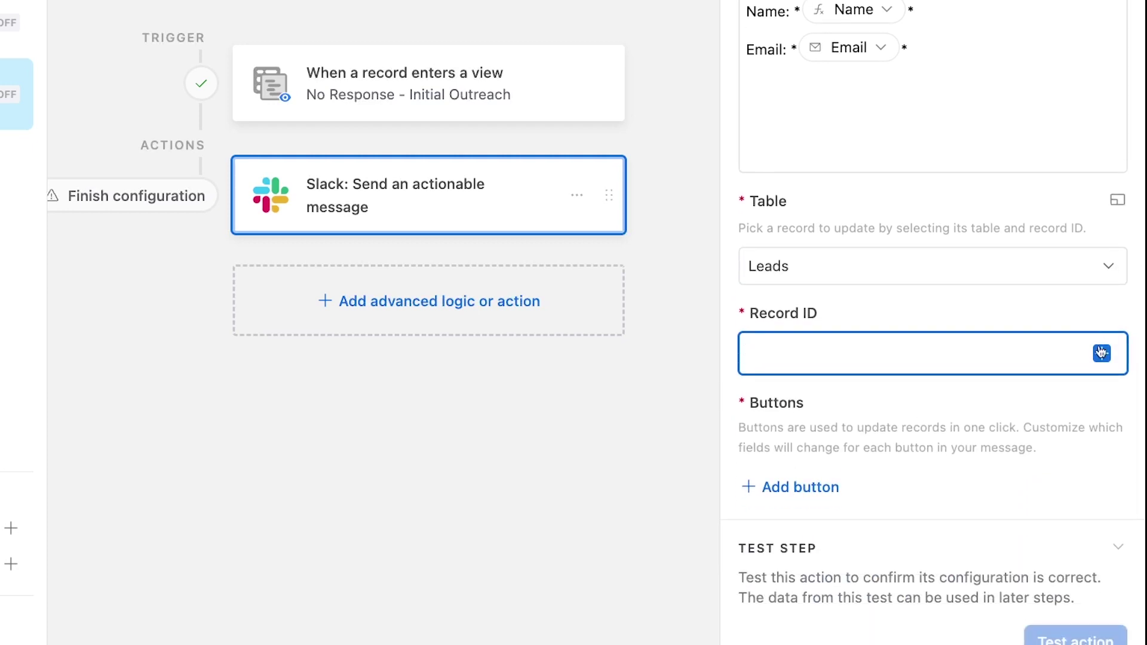
pyautogui.click(1102, 353)
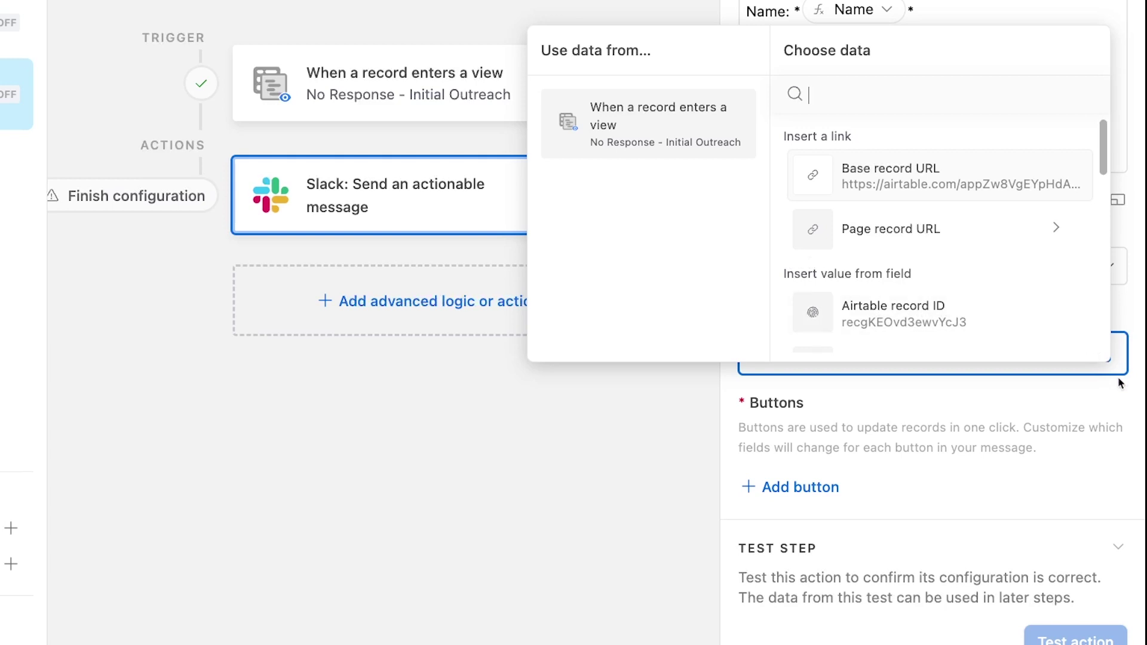
pyautogui.click(944, 324)
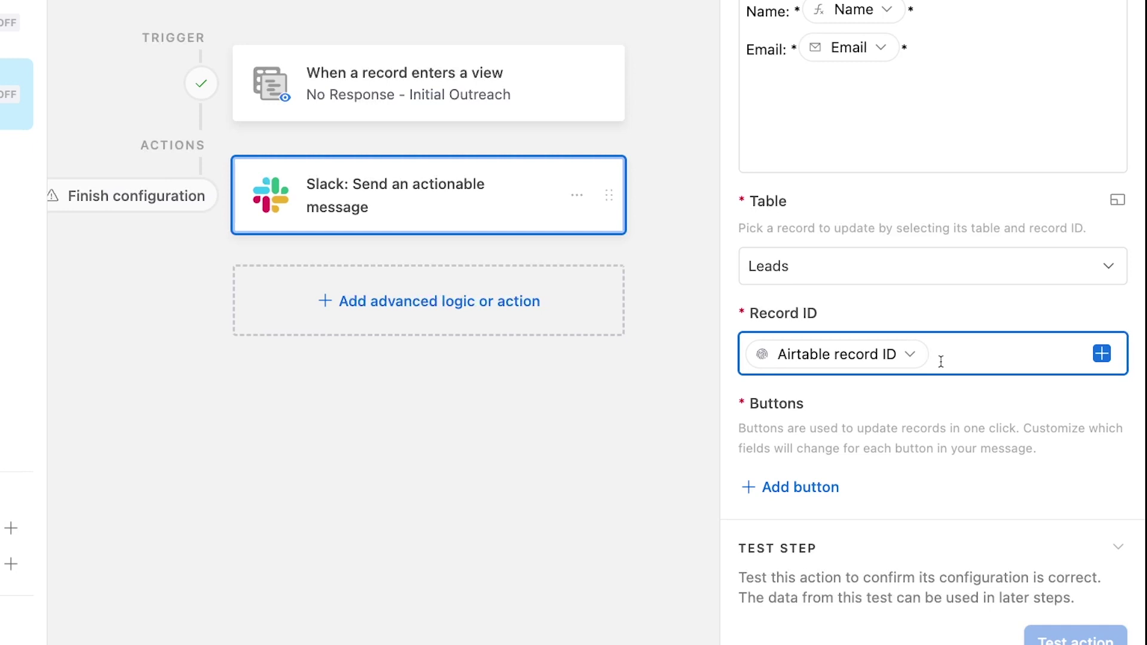
pyautogui.scroll(-1, 940, 359)
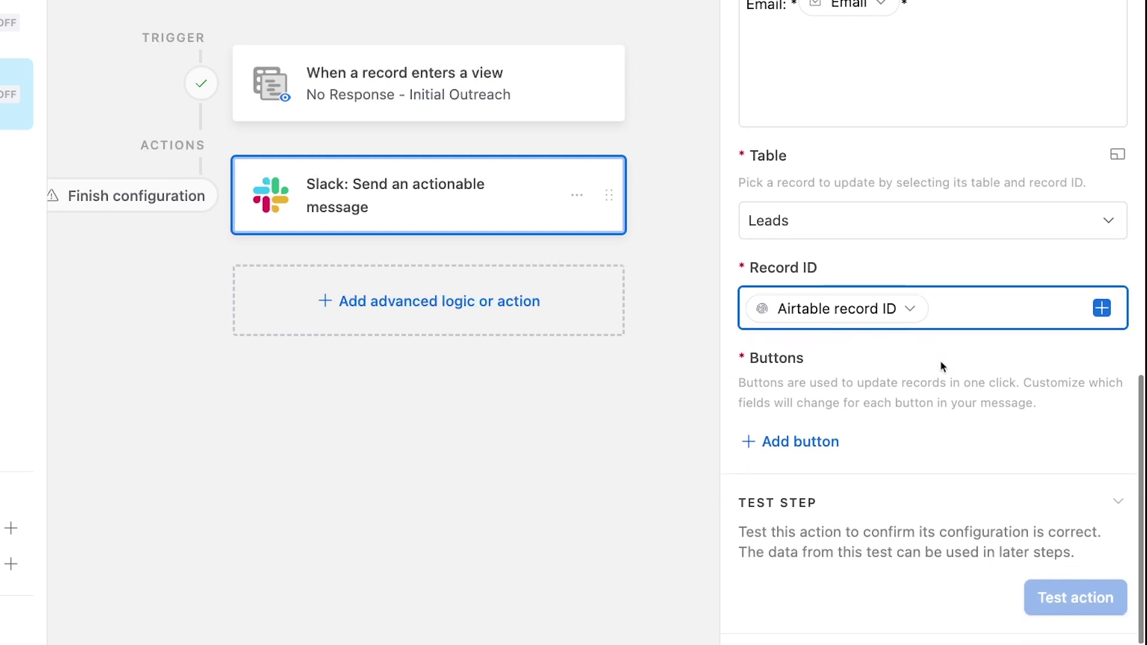
# - Add a green Primary button labelled 'Send Followup' that sets Send Follow-up? to Send
pyautogui.click(801, 443)
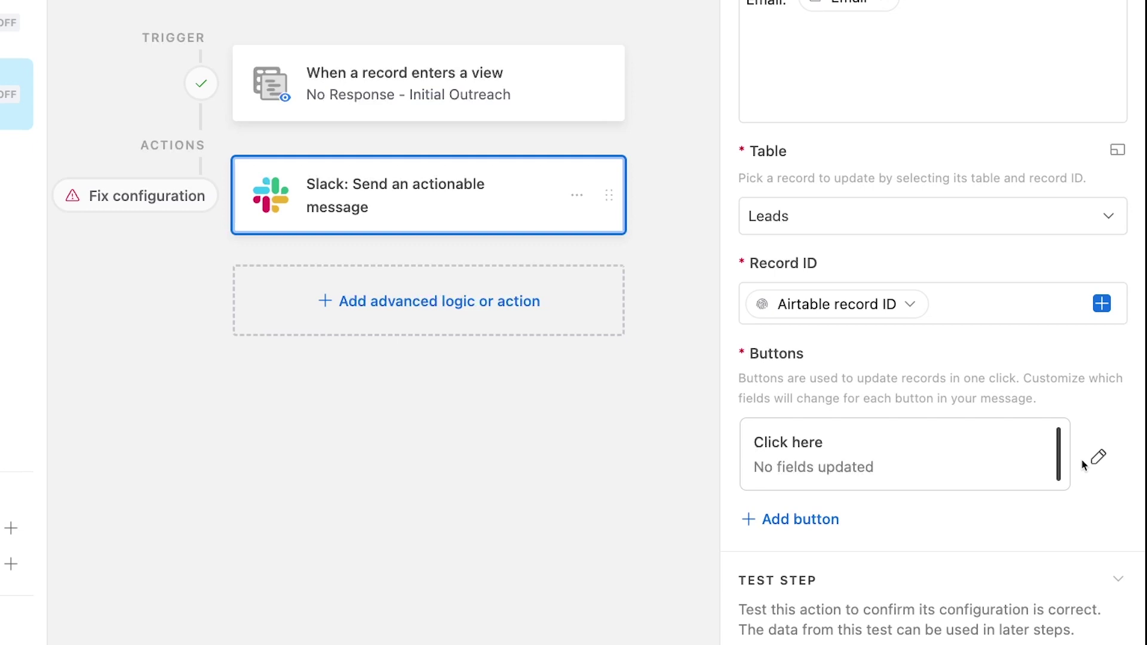
pyautogui.click(1099, 459)
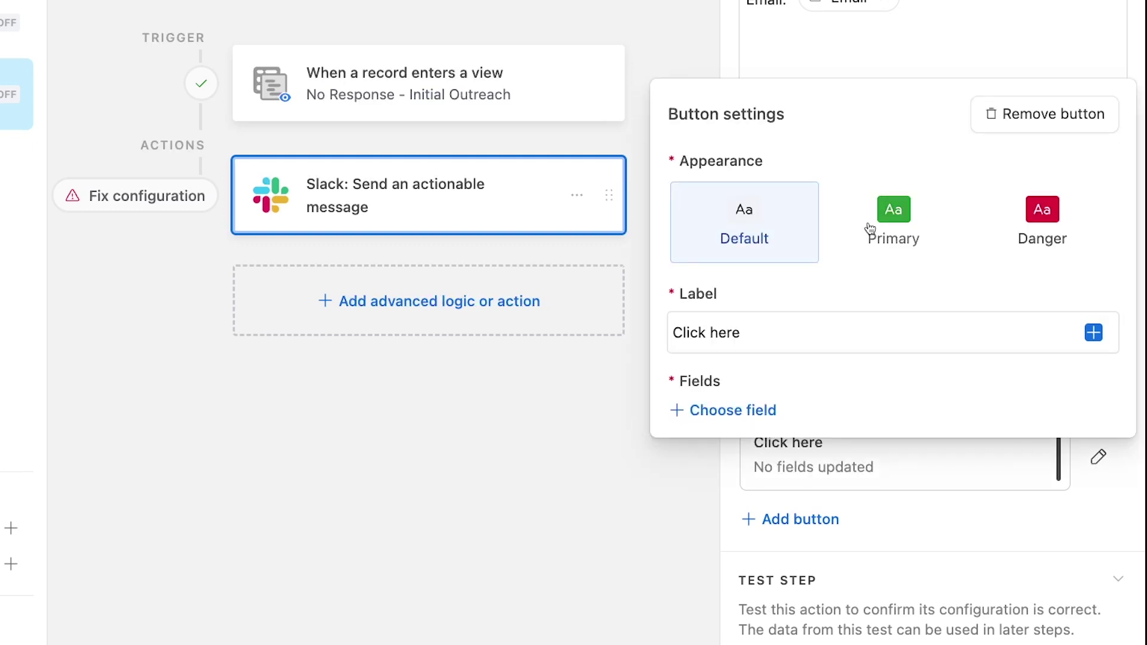
pyautogui.click(940, 233)
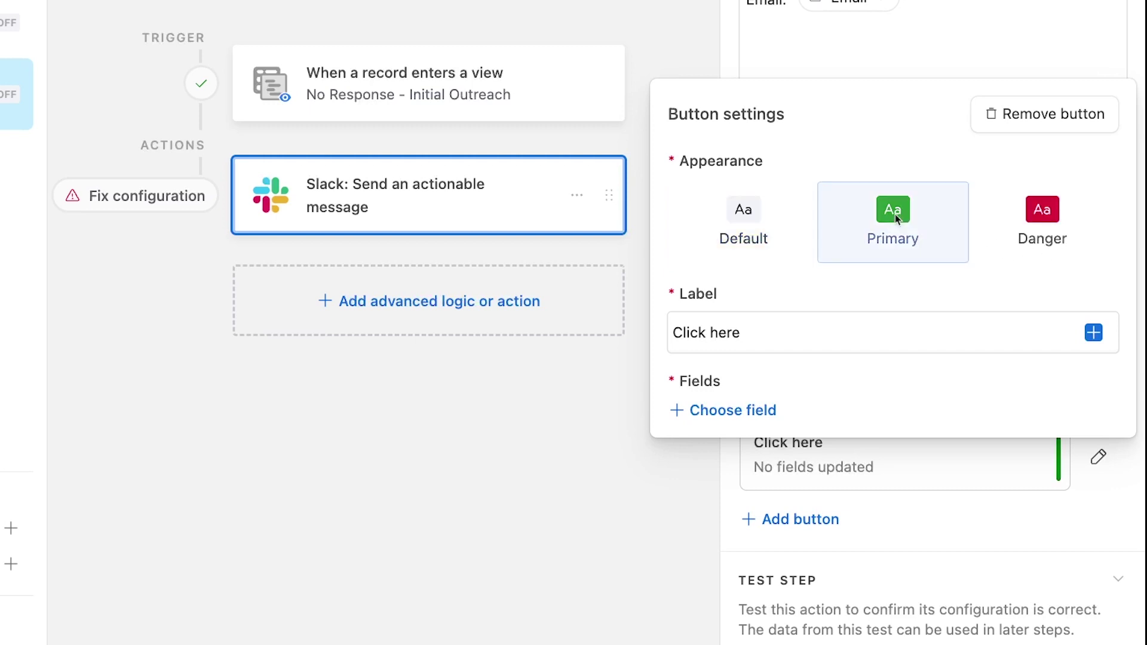
pyautogui.tripleClick(775, 341)
pyautogui.write('Send ')
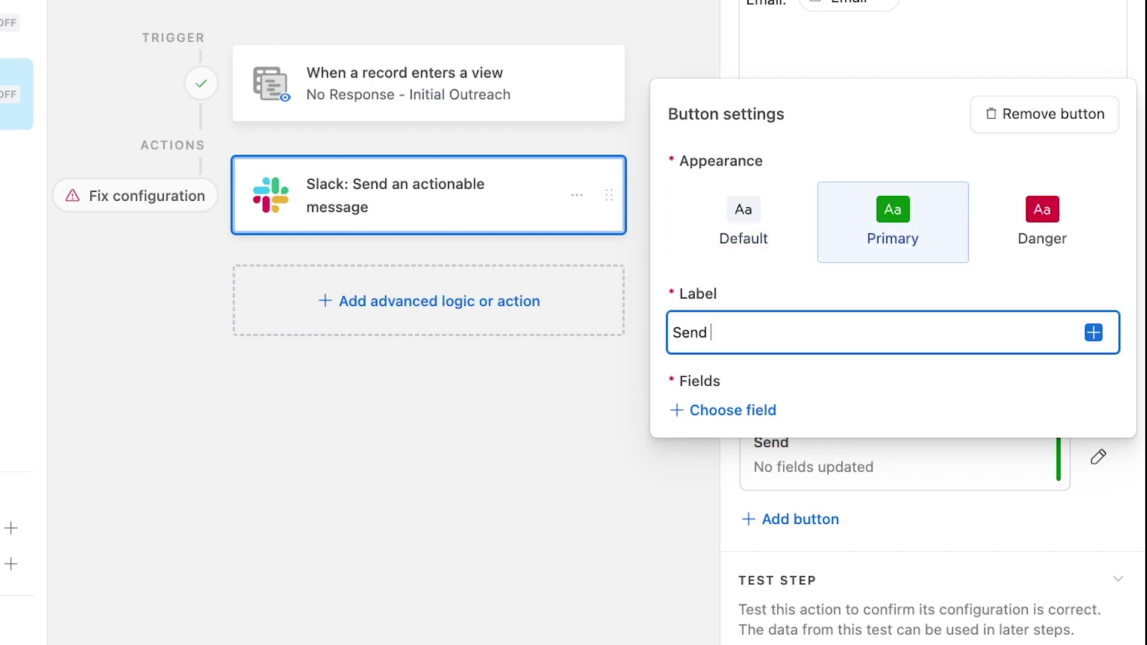
pyautogui.write('Followup')
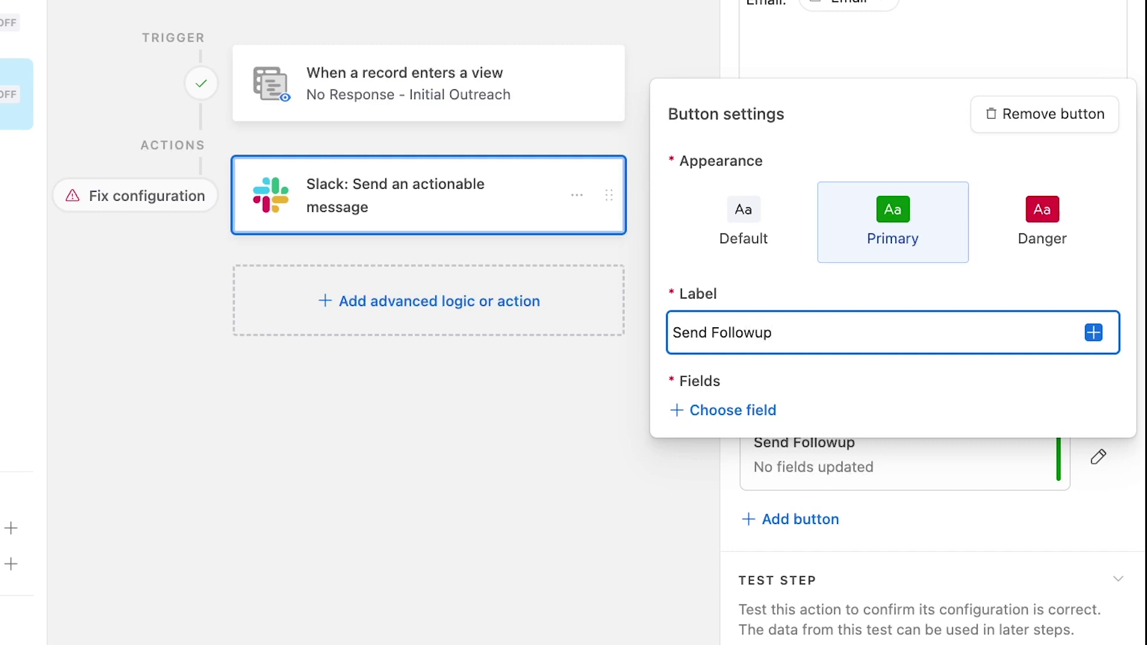
pyautogui.click(717, 412)
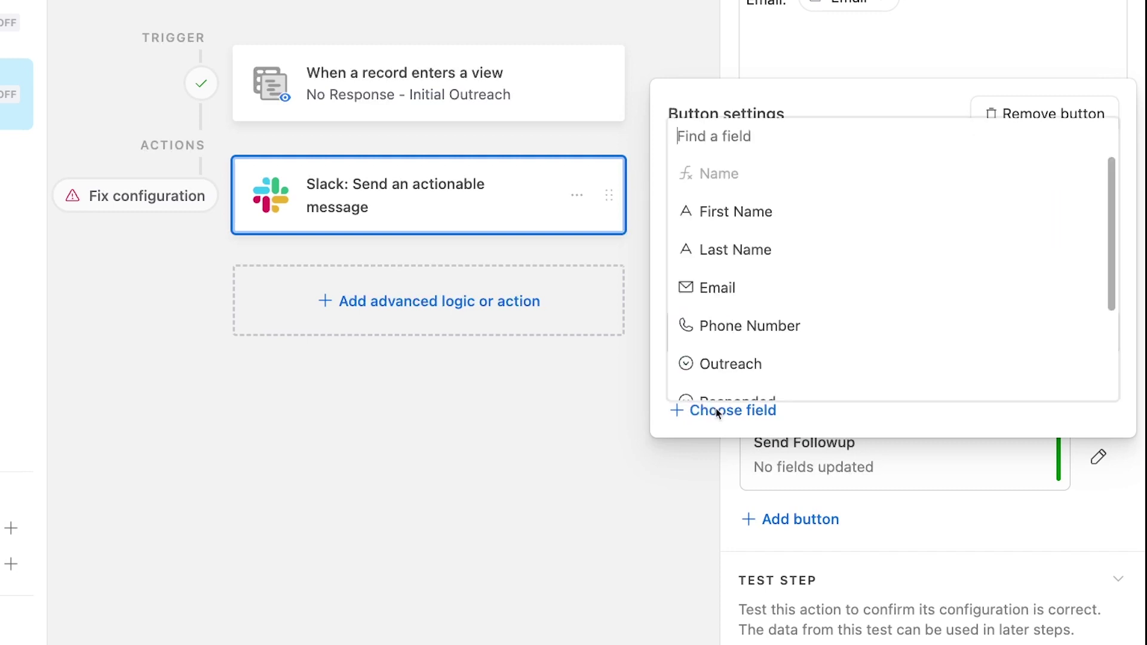
pyautogui.scroll(-3, 793, 345)
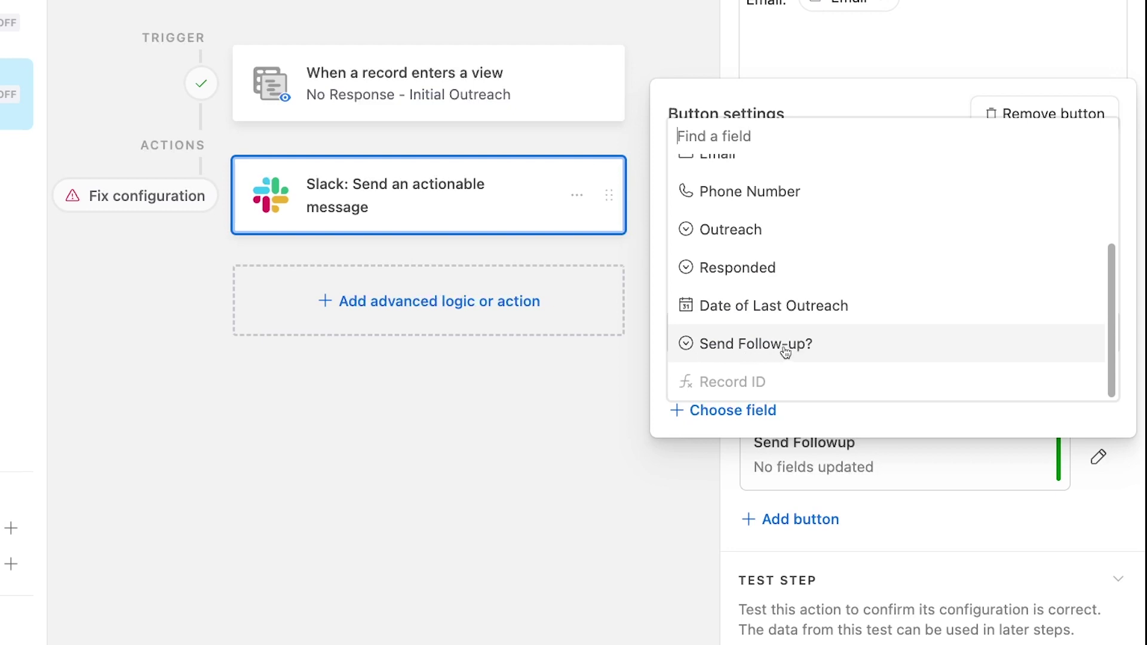
pyautogui.click(786, 352)
pyautogui.click(985, 356)
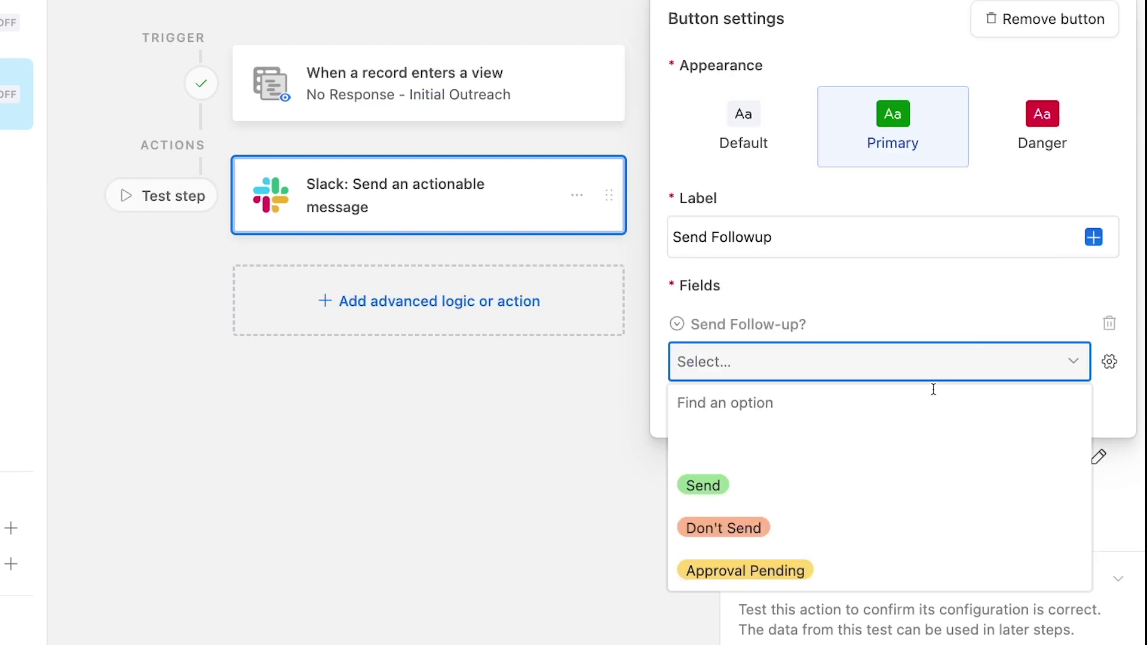
pyautogui.click(789, 481)
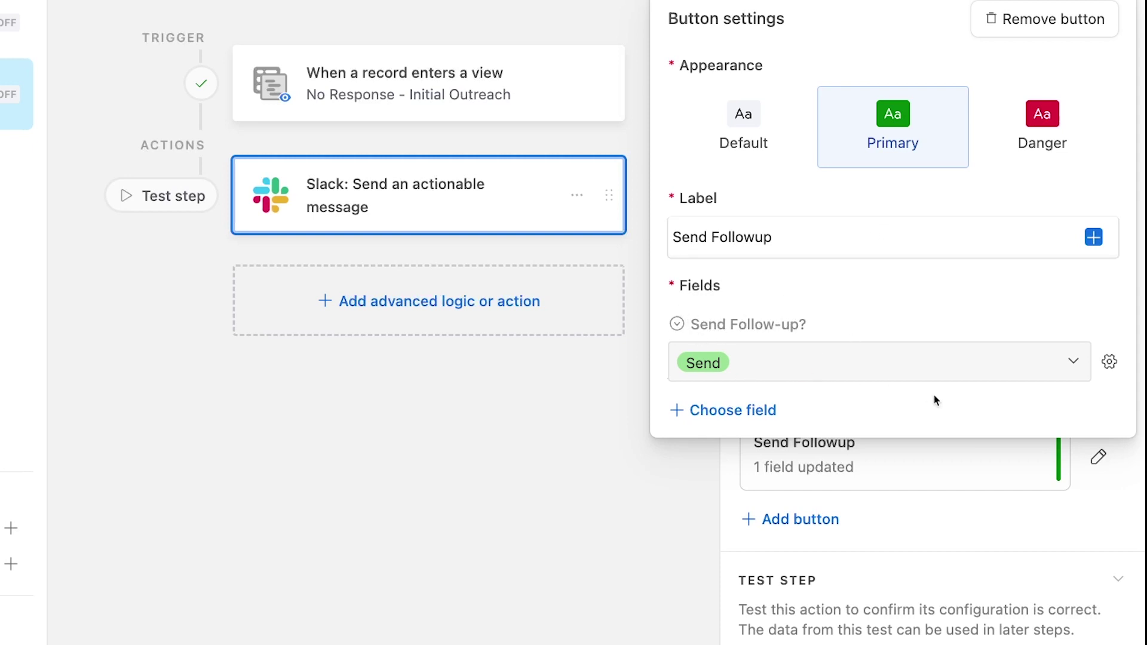
pyautogui.click(1067, 517)
# - Add a second button in red Danger style labelled 'Don't Send'
pyautogui.click(802, 518)
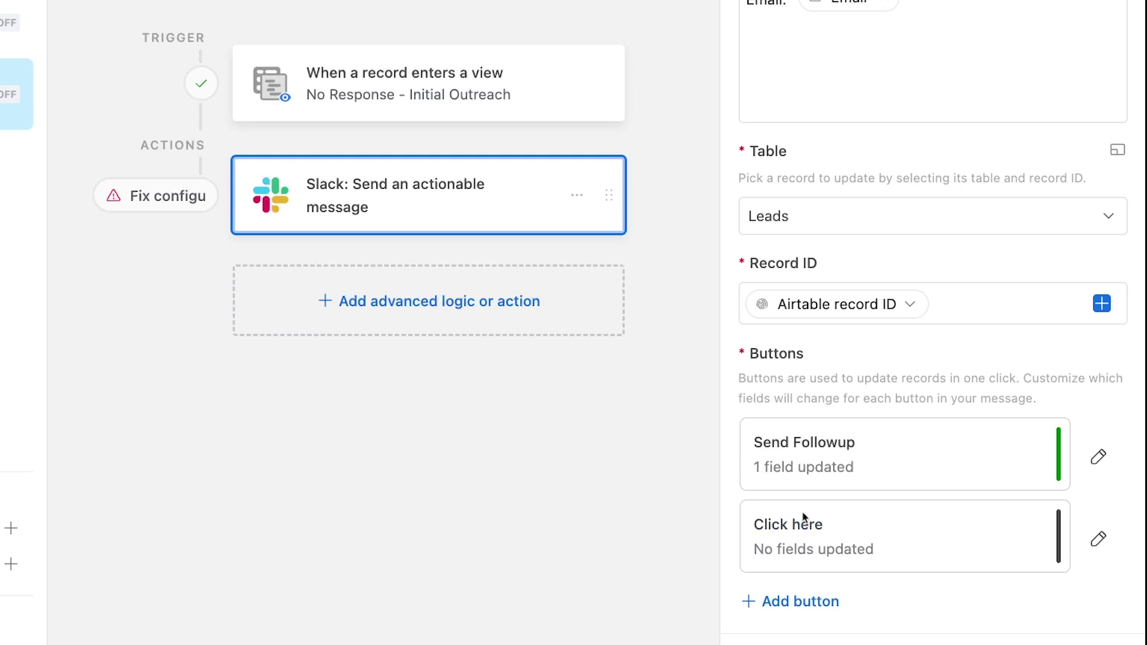
pyautogui.click(1098, 539)
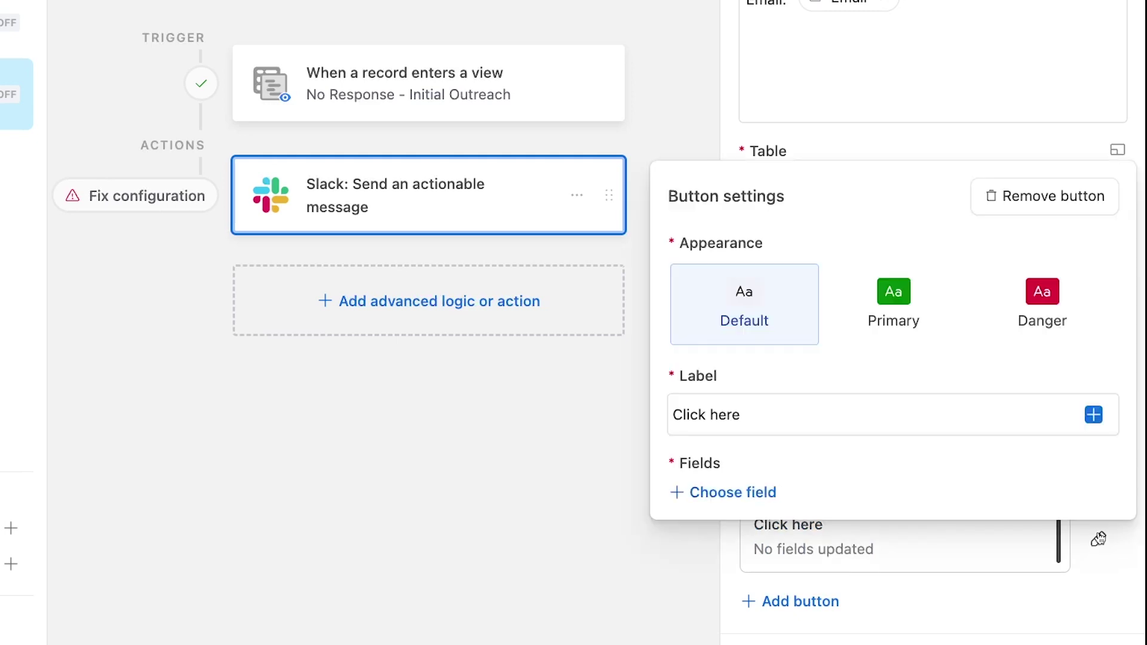
pyautogui.click(1042, 287)
pyautogui.tripleClick(767, 412)
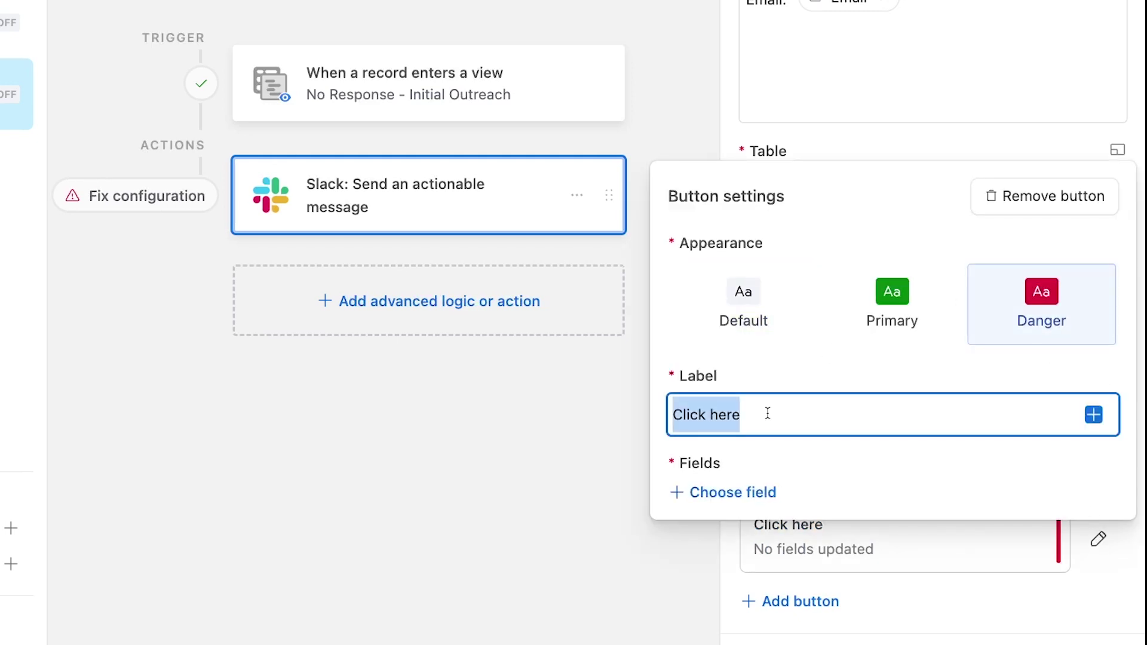
pyautogui.write("Don't Send")
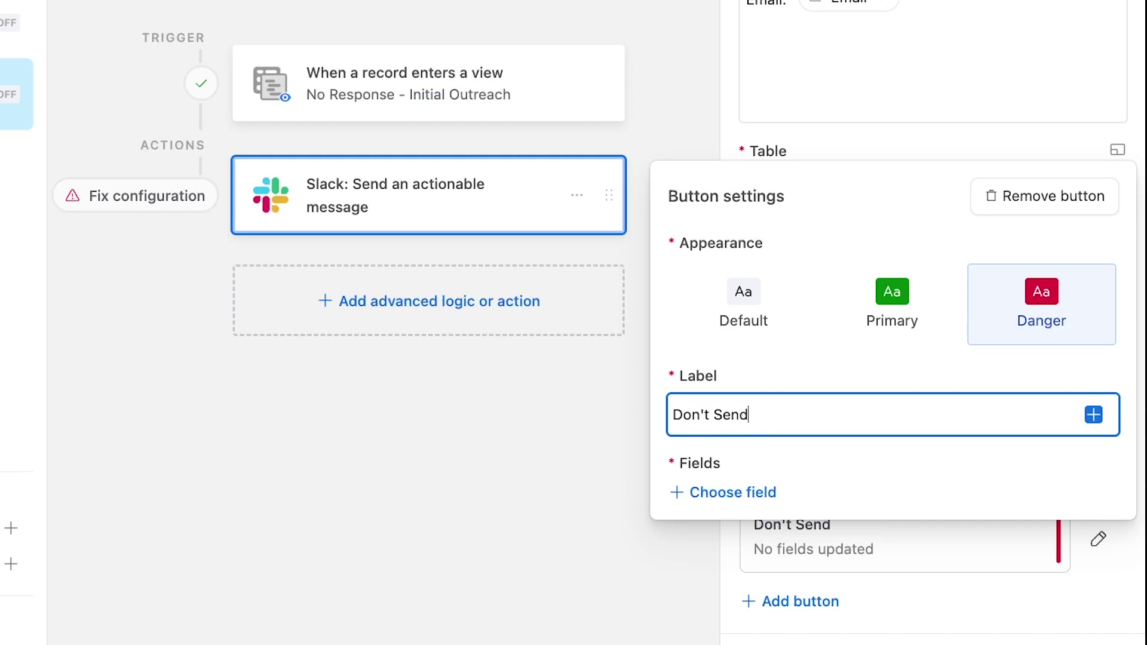
# - Make the Don't Send button set the Send Follow-up? field to Don't Send
pyautogui.click(695, 492)
pyautogui.scroll(-3, 795, 418)
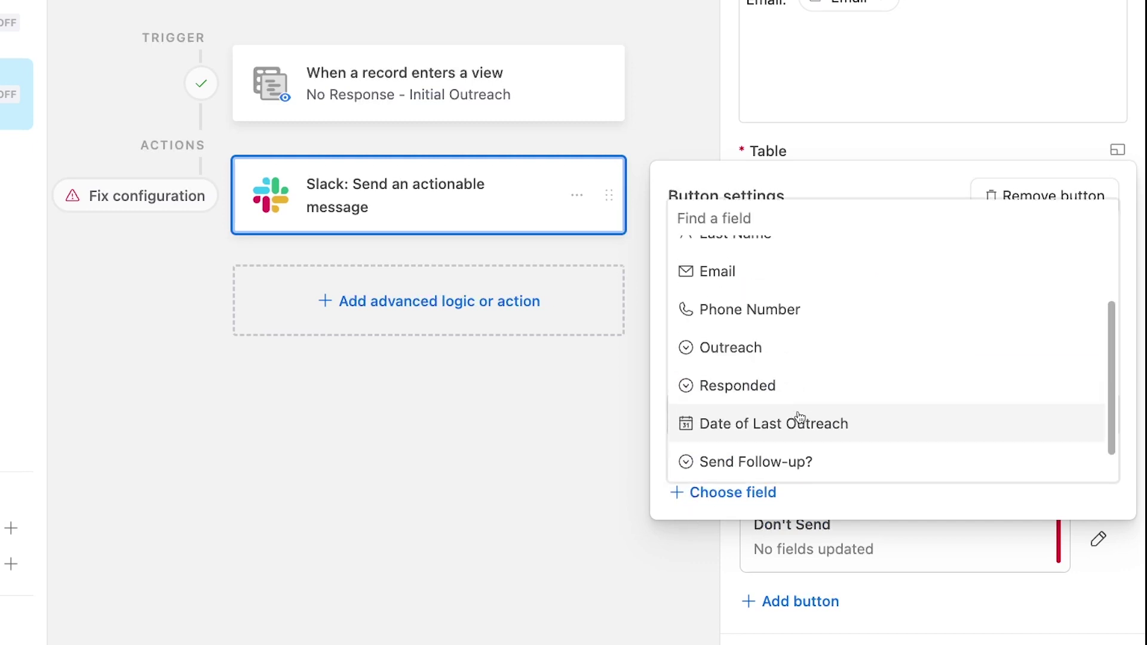
pyautogui.click(780, 425)
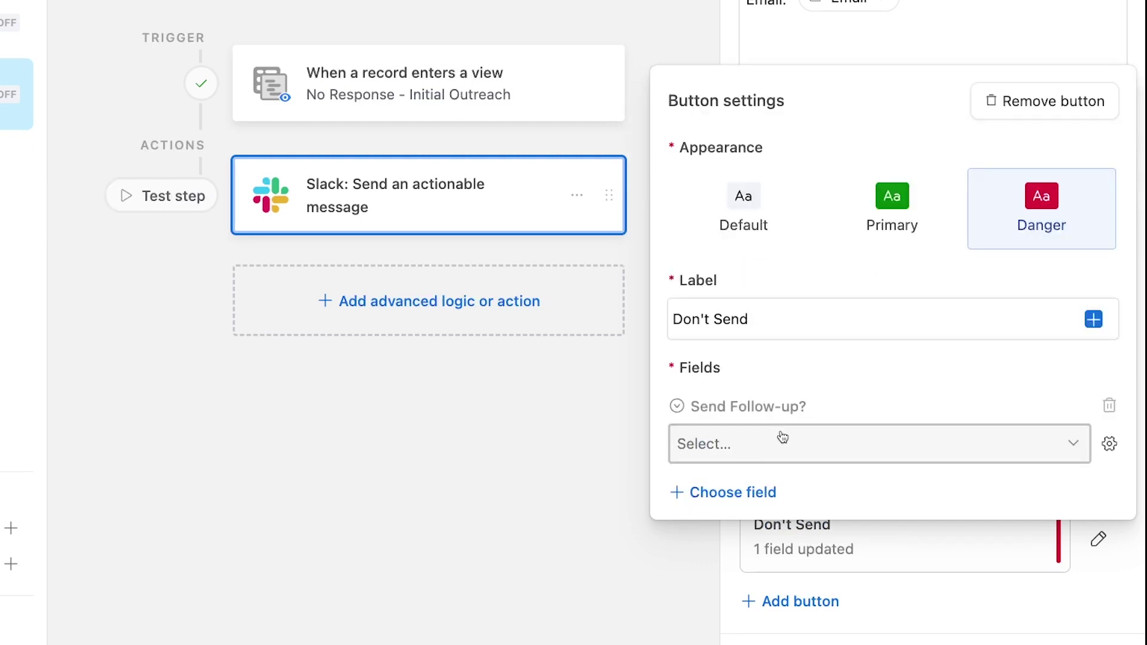
pyautogui.click(786, 442)
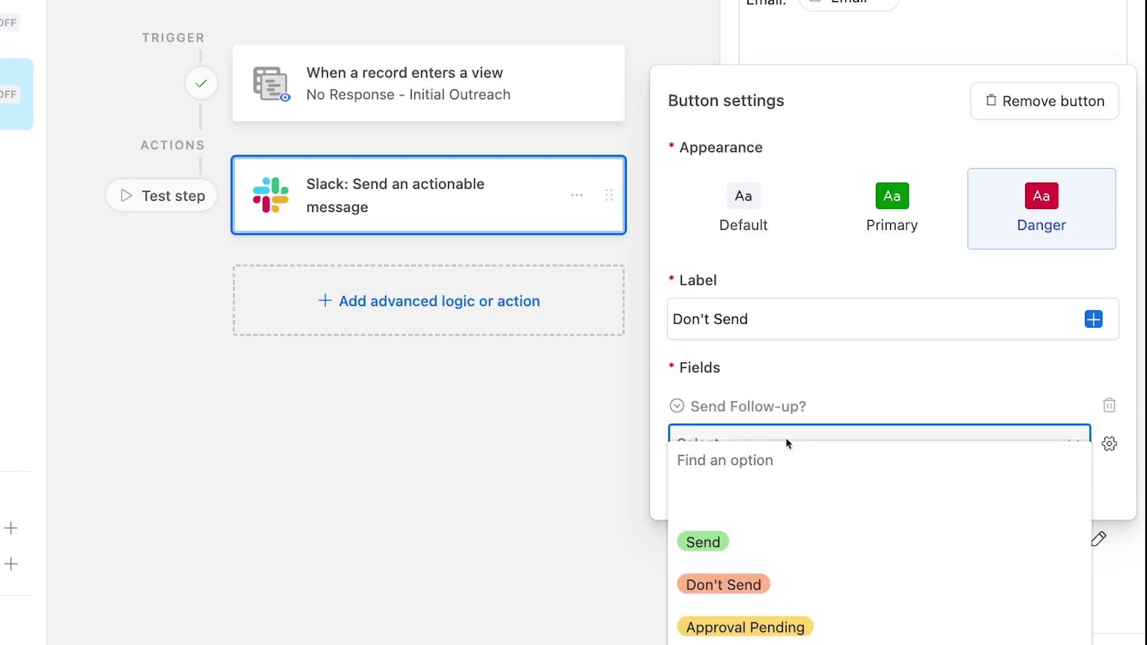
pyautogui.click(739, 583)
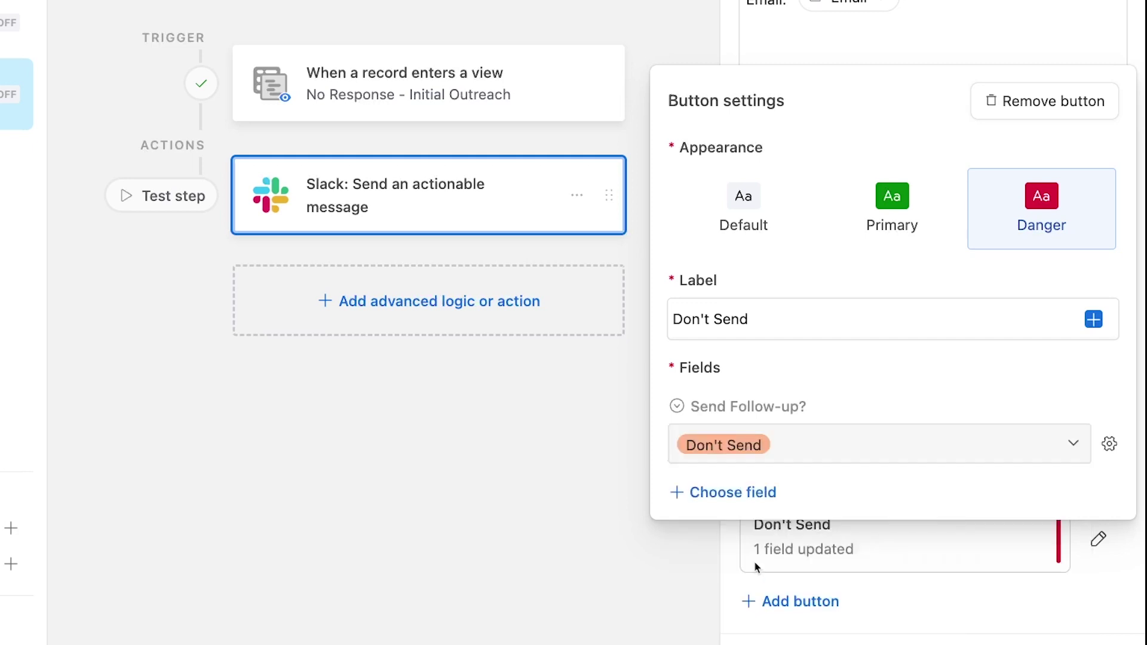
pyautogui.click(1128, 589)
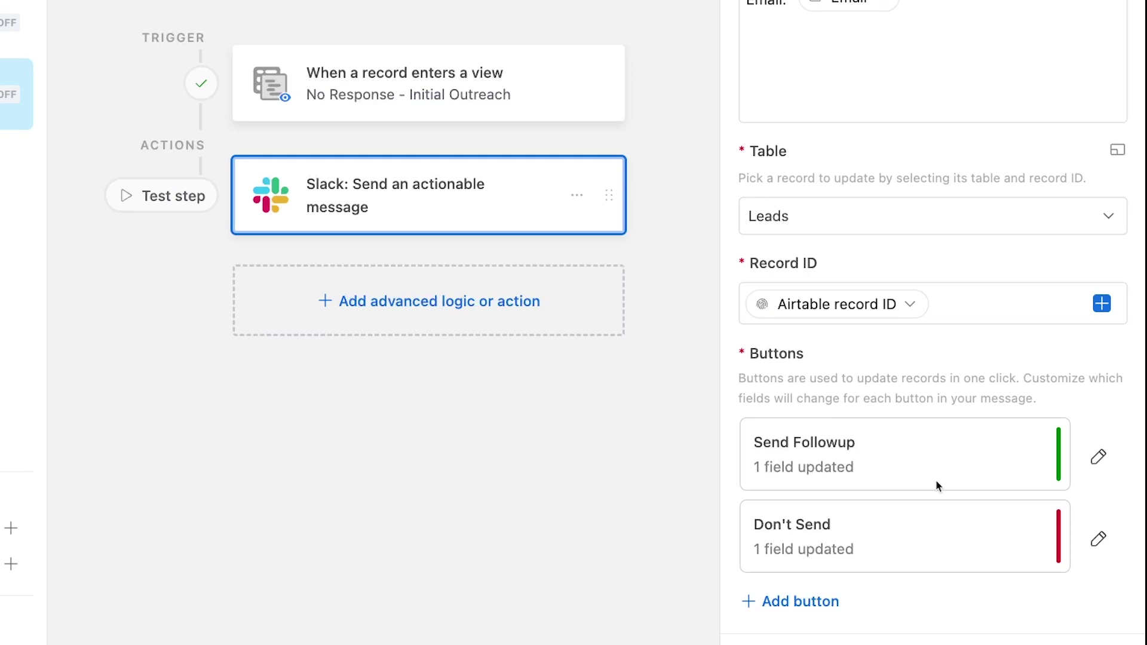
pyautogui.scroll(-1, 937, 485)
pyautogui.scroll(-4, 935, 483)
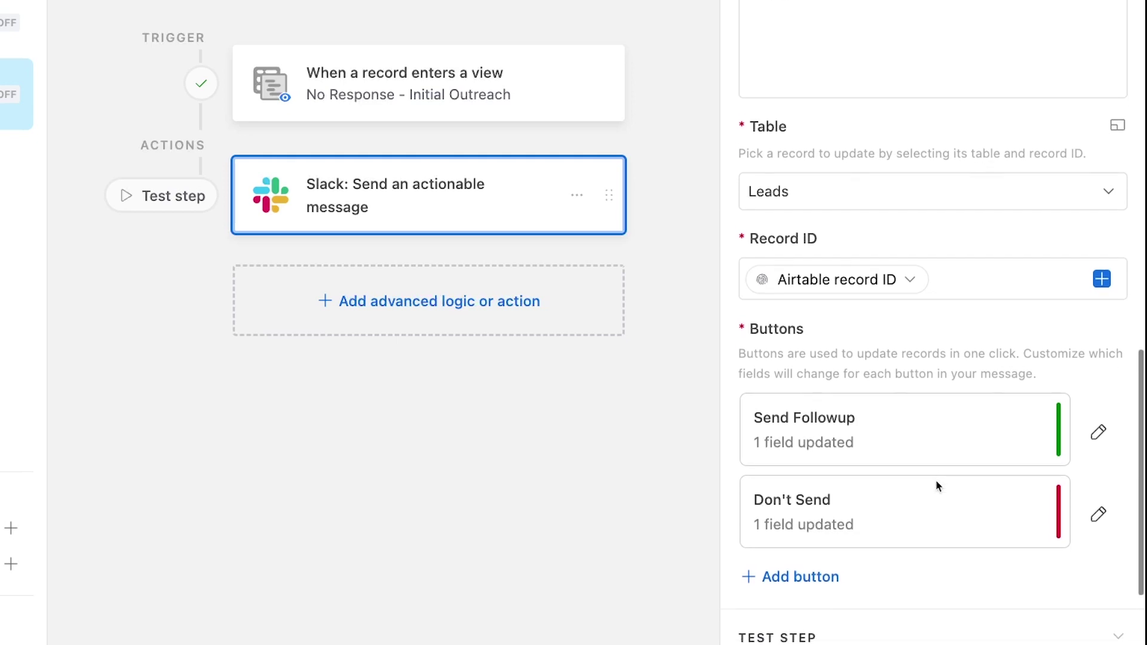
# - Test the Slack actionable message step so the approval message arrives in Slack
pyautogui.scroll(-2, 948, 515)
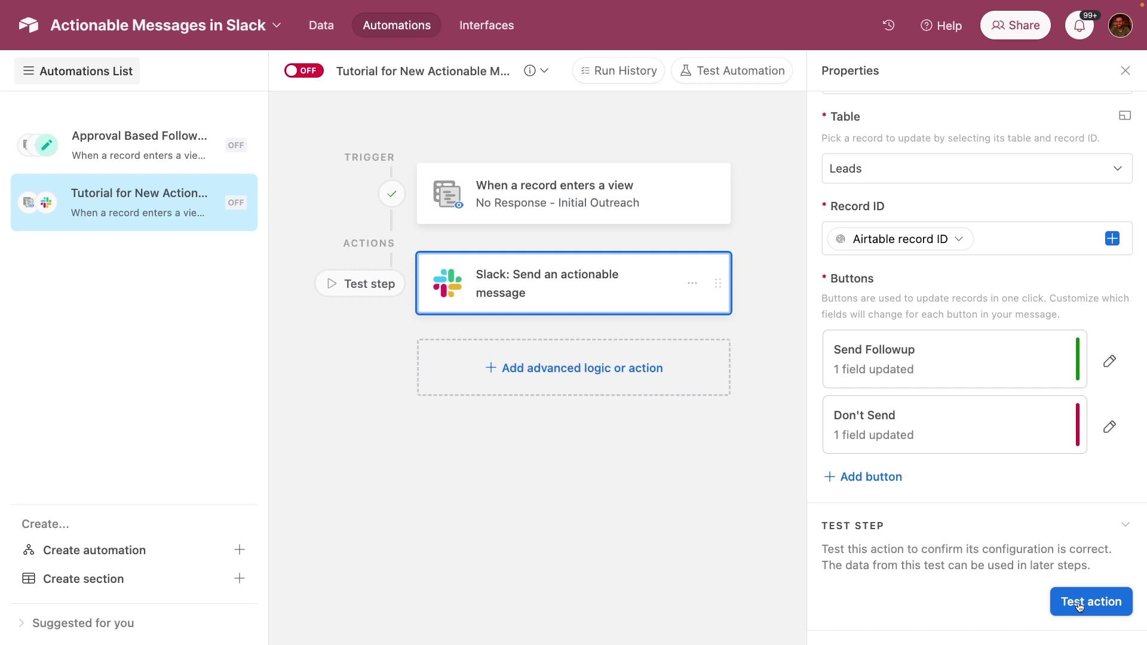
pyautogui.click(1079, 605)
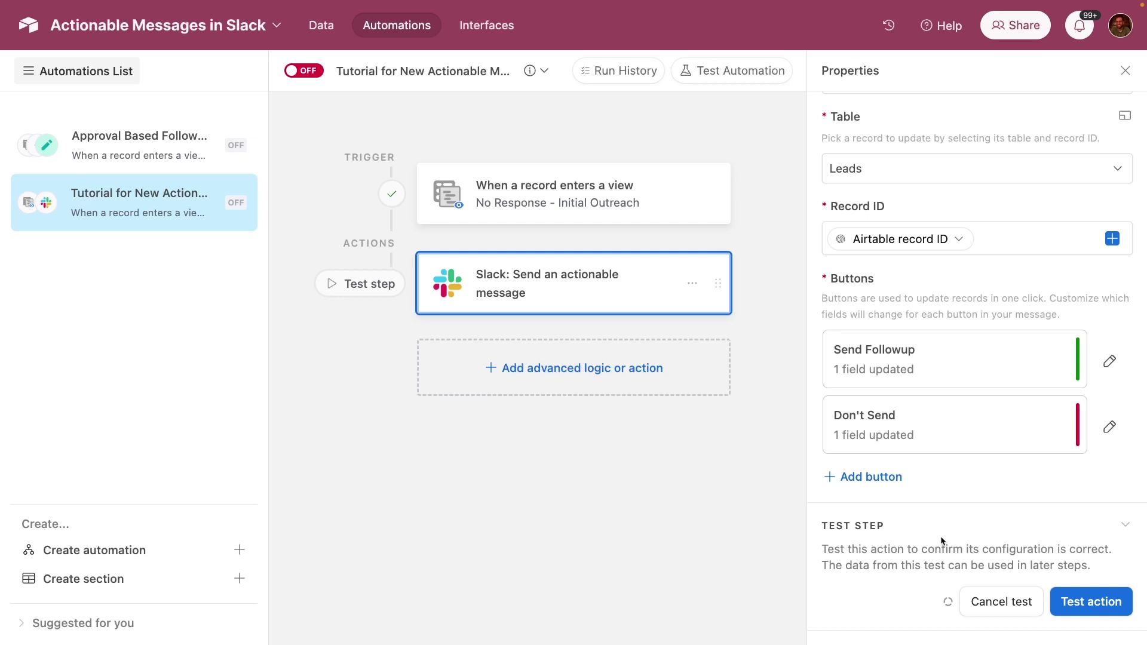
pyautogui.scroll(-2, 942, 543)
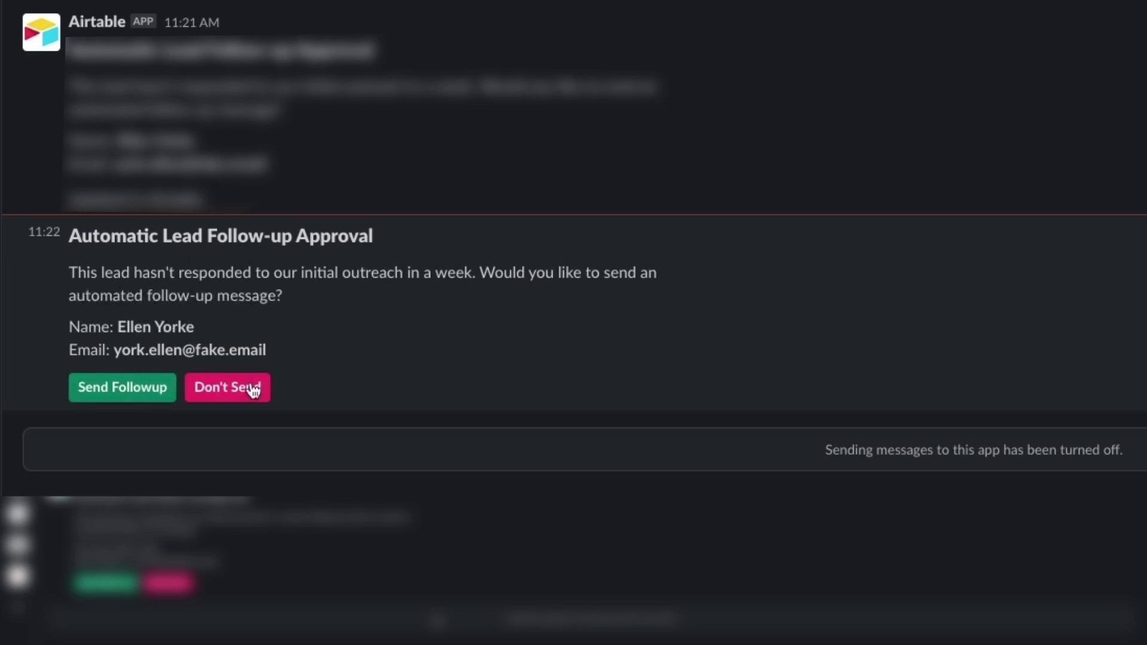
# - Approve the lead follow-up by answering the Slack message with Send Followup
pyautogui.click(101, 389)
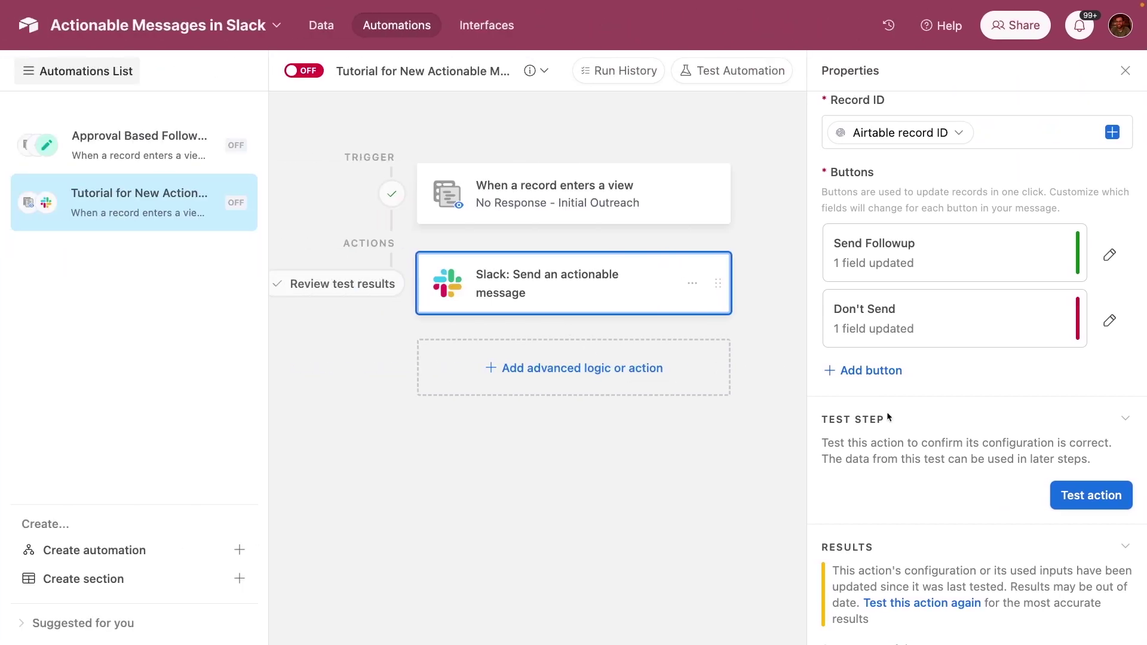
# - Expand the test result's field values to confirm Send Follow-up? reads Send
pyautogui.scroll(-4, 980, 478)
pyautogui.scroll(-3, 969, 494)
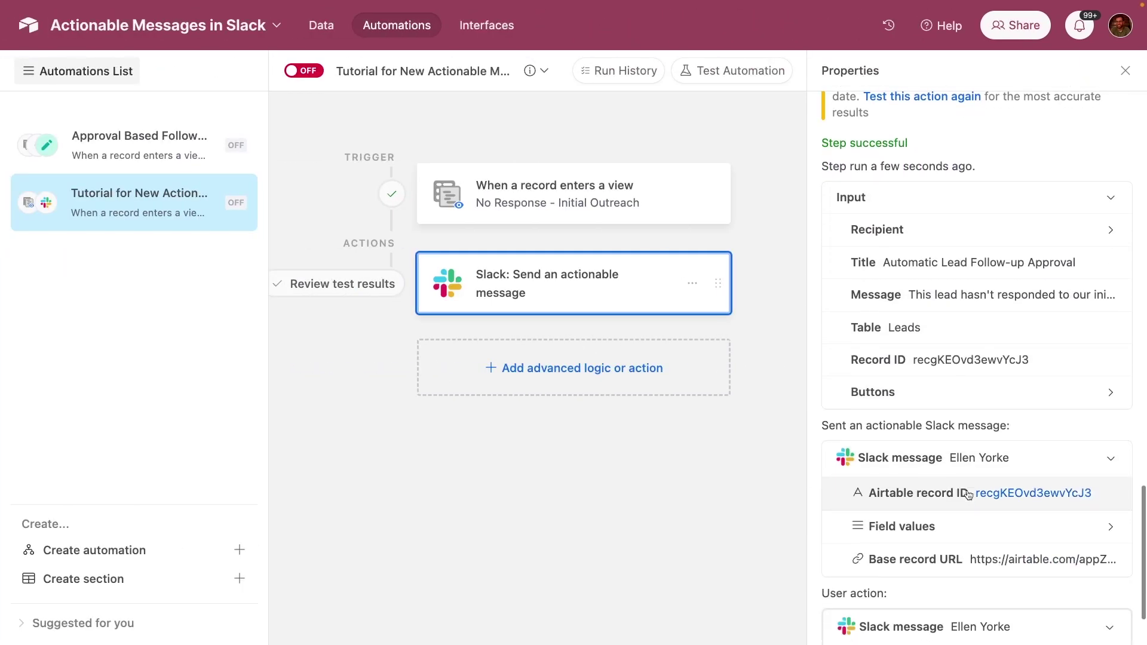
pyautogui.click(920, 436)
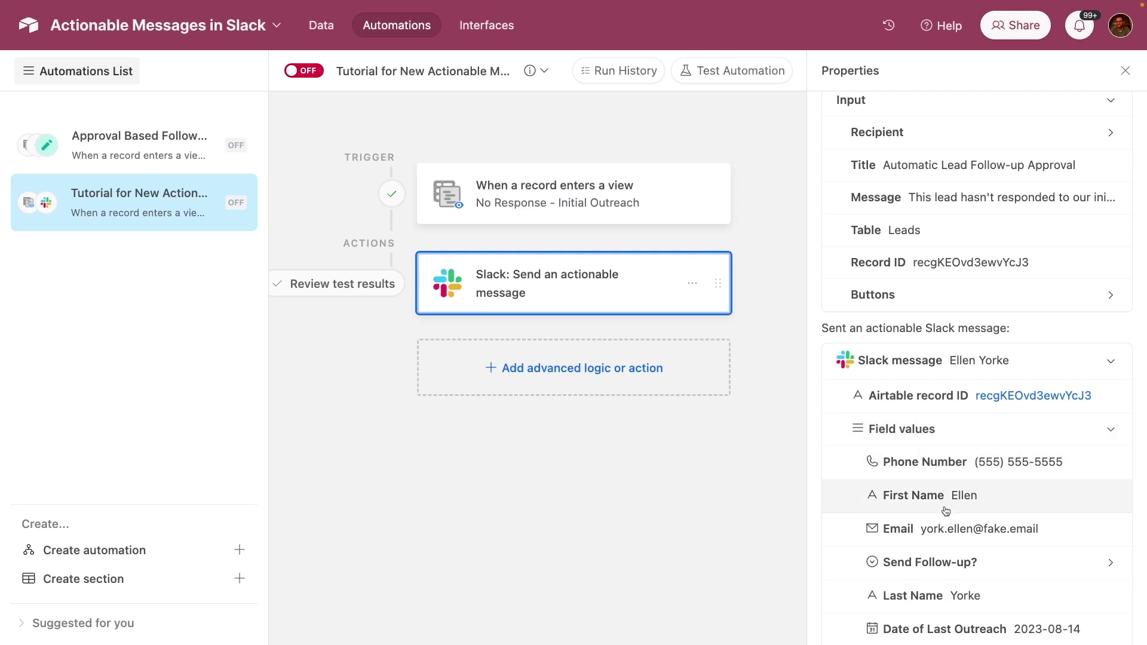
pyautogui.scroll(-2, 932, 502)
pyautogui.click(920, 485)
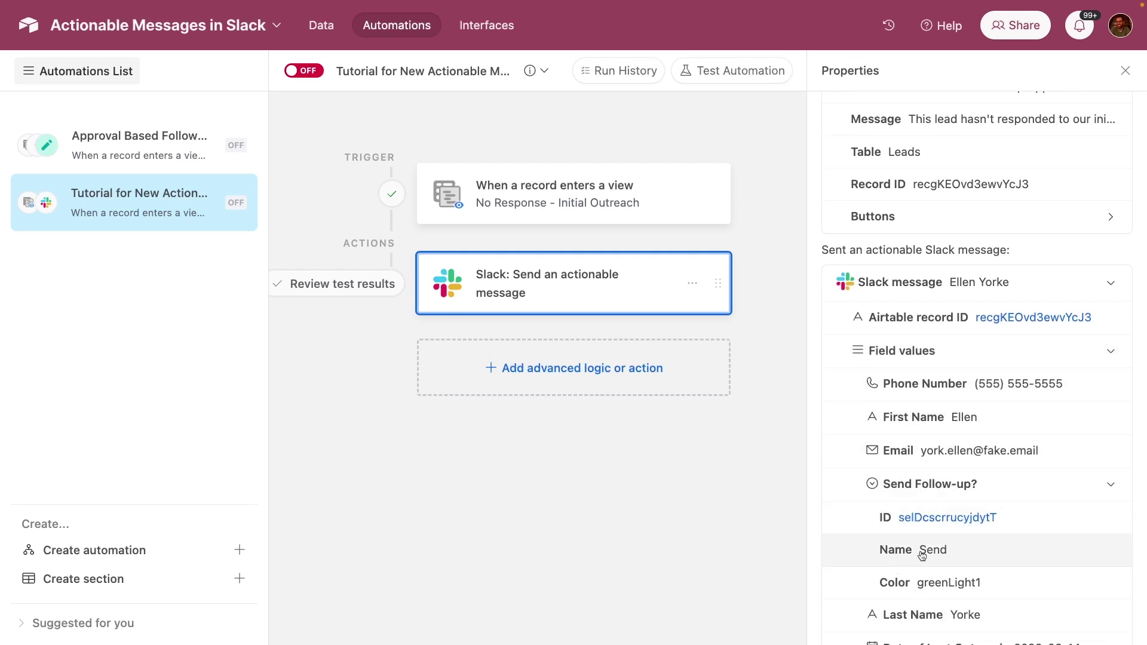
# - In the Leads grid, clear the Send Follow-up? values of rows 1, 2 and 3
pyautogui.click(317, 32)
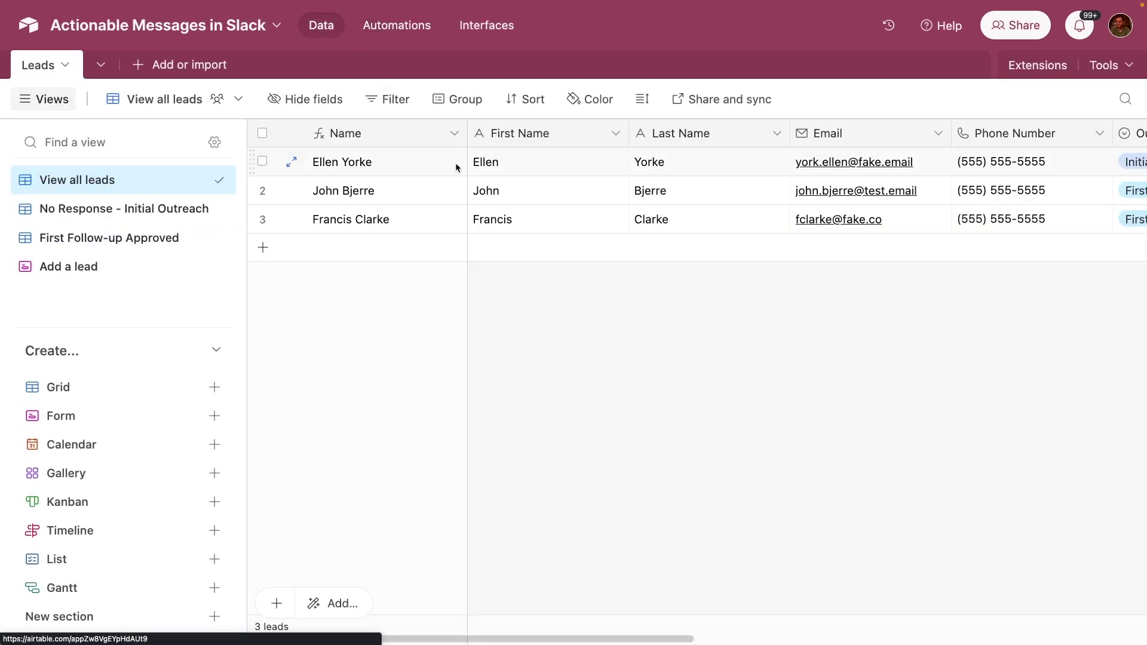
pyautogui.hscroll(10, 472, 180)
pyautogui.click(807, 168)
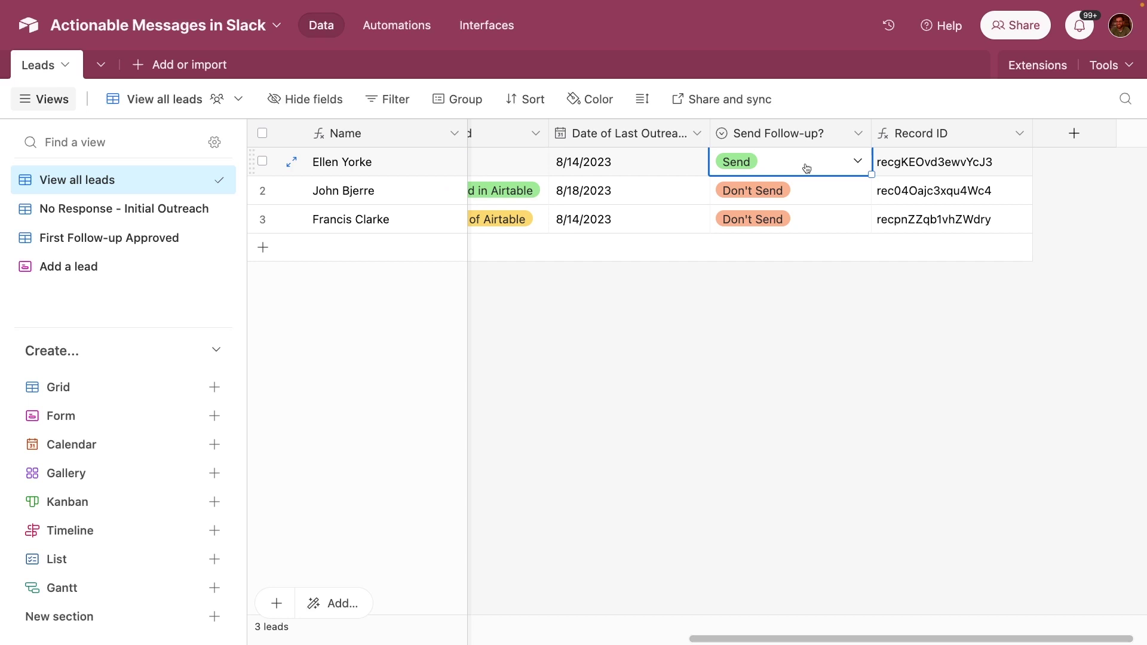
pyautogui.press('BackSpace')
pyautogui.click(812, 191)
pyautogui.press('BackSpace')
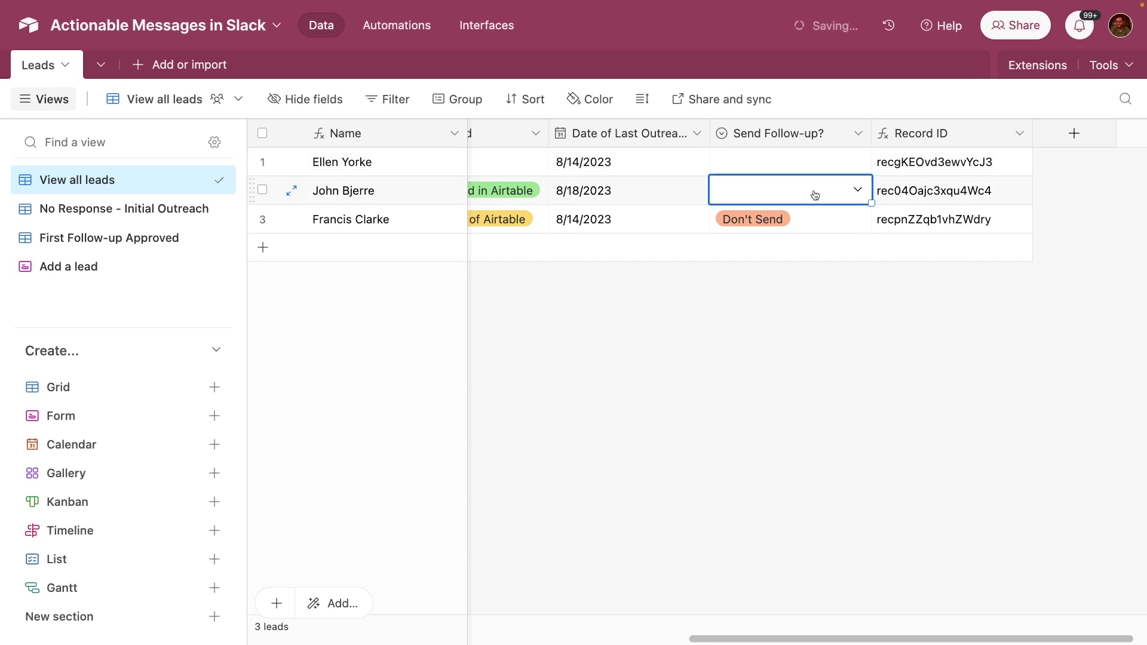
pyautogui.click(802, 219)
pyautogui.press('BackSpace')
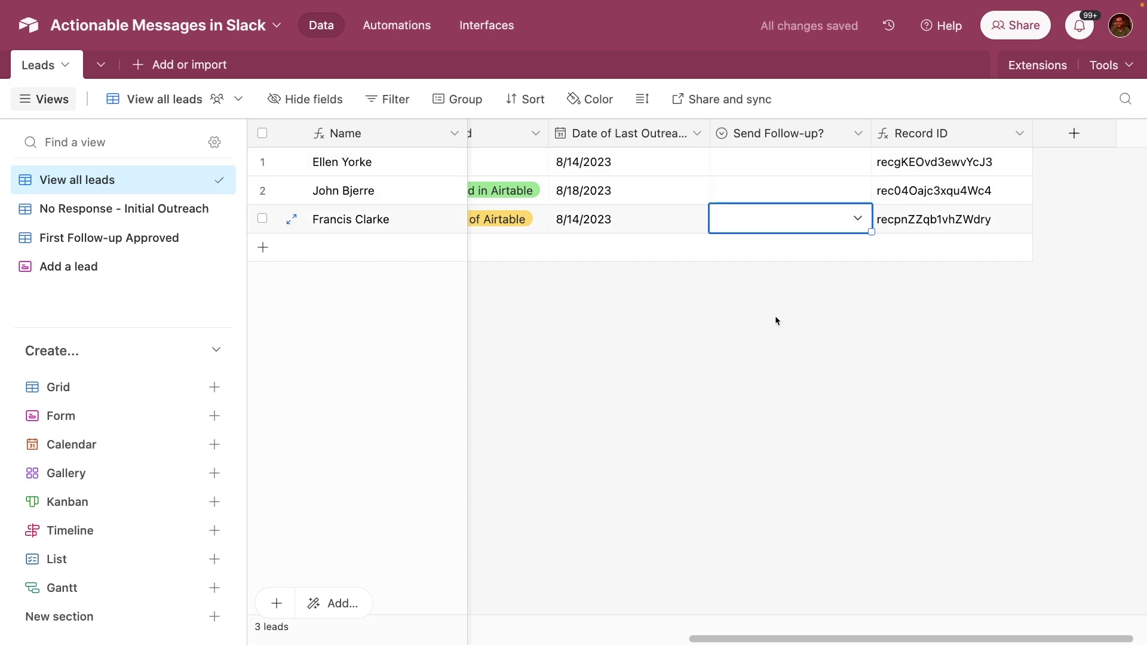
pyautogui.click(775, 320)
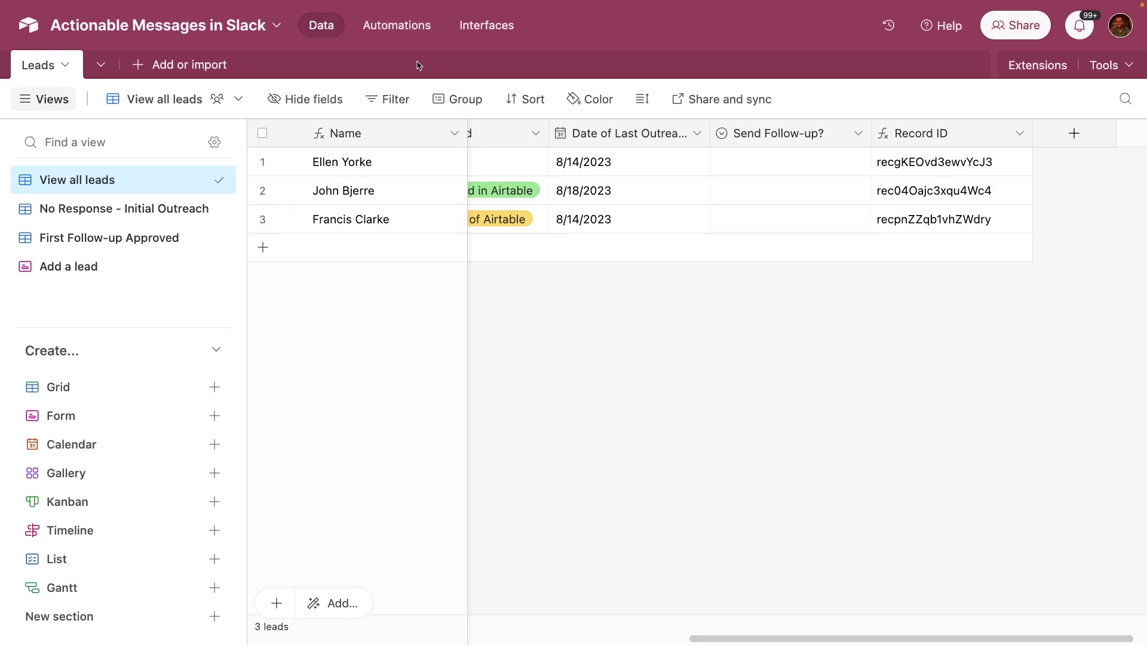
# - Re-test the Slack message step and decline with Don't Send in Slack
pyautogui.click(402, 25)
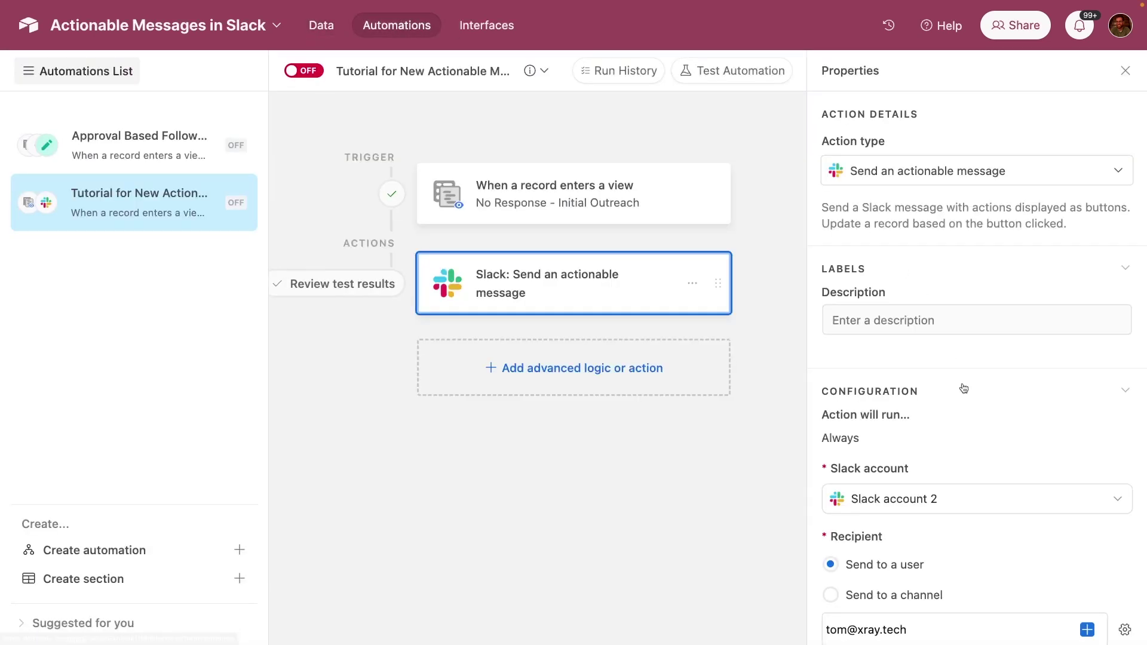
pyautogui.scroll(-7, 963, 387)
pyautogui.scroll(-10, 963, 387)
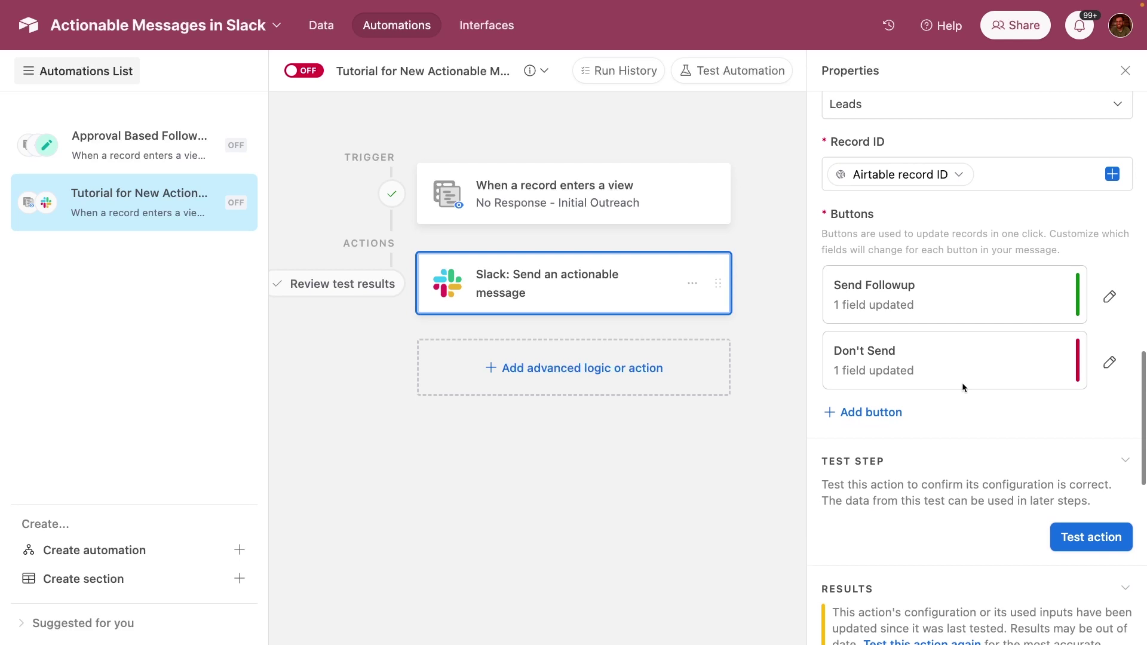
pyautogui.click(1083, 536)
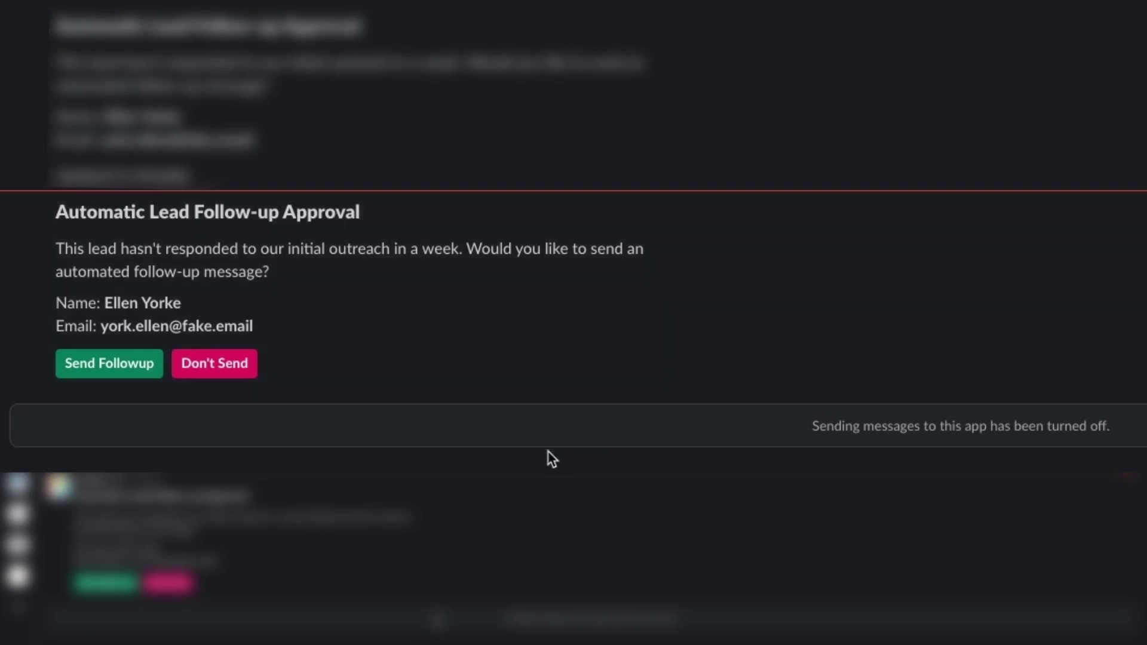
pyautogui.click(242, 369)
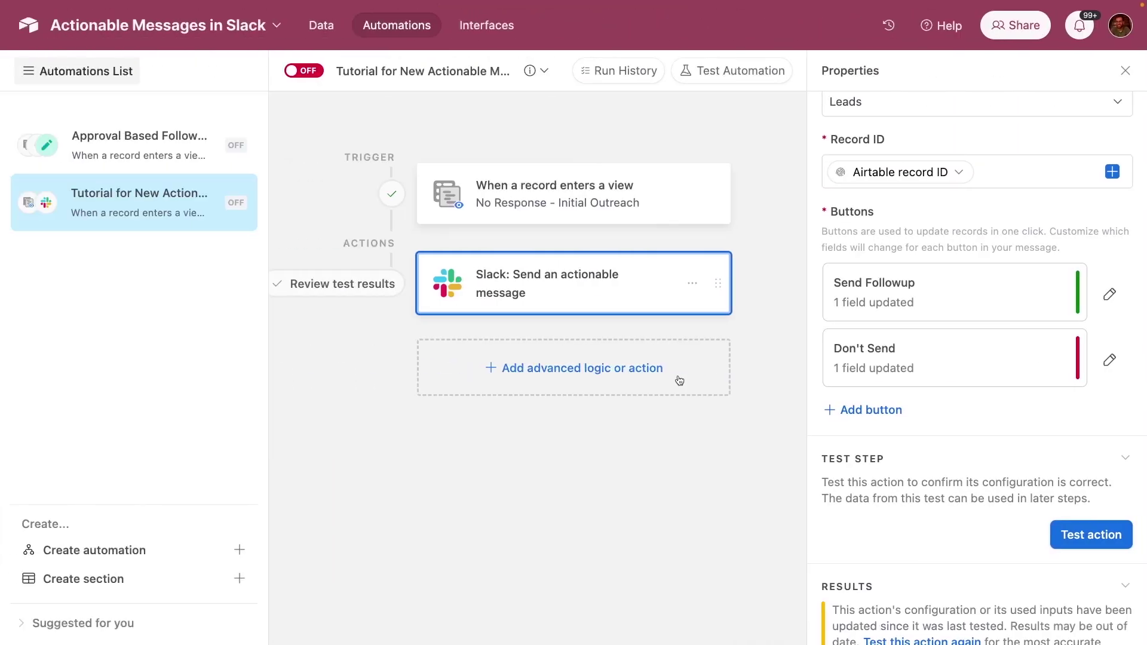
pyautogui.scroll(-9, 889, 495)
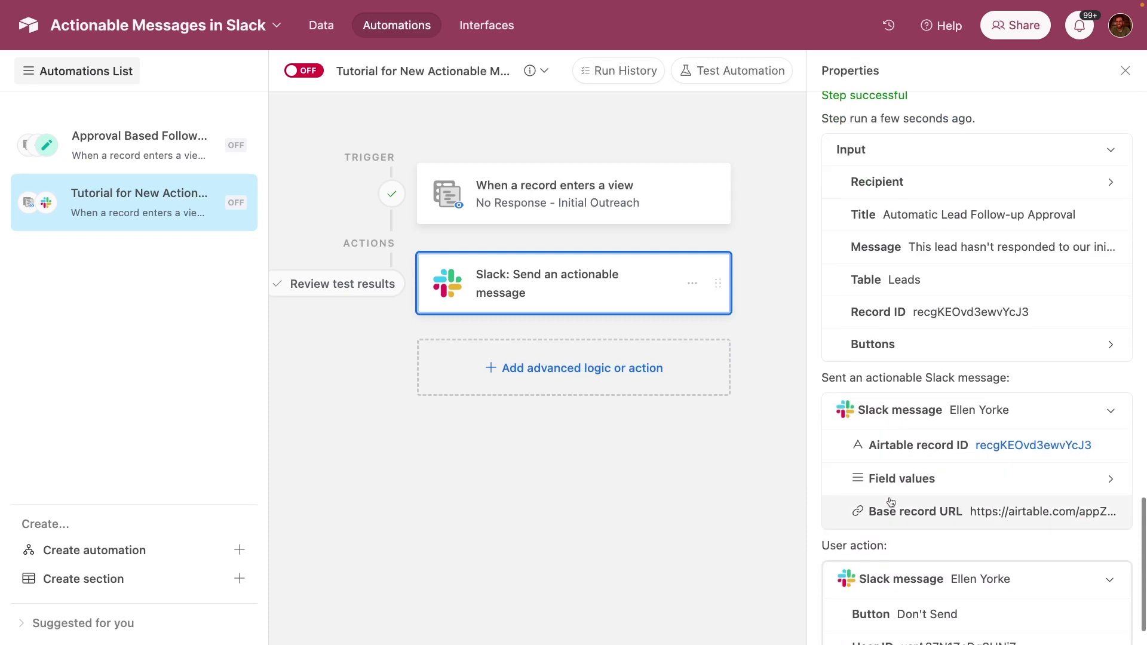
pyautogui.scroll(-6, 888, 491)
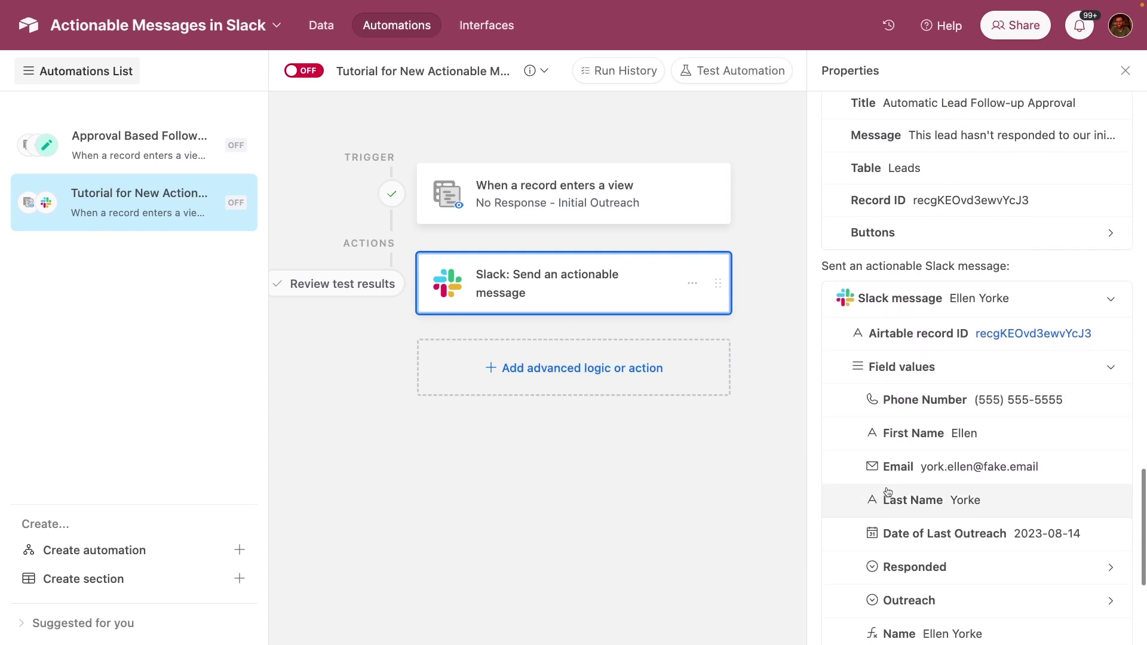
pyautogui.click(914, 575)
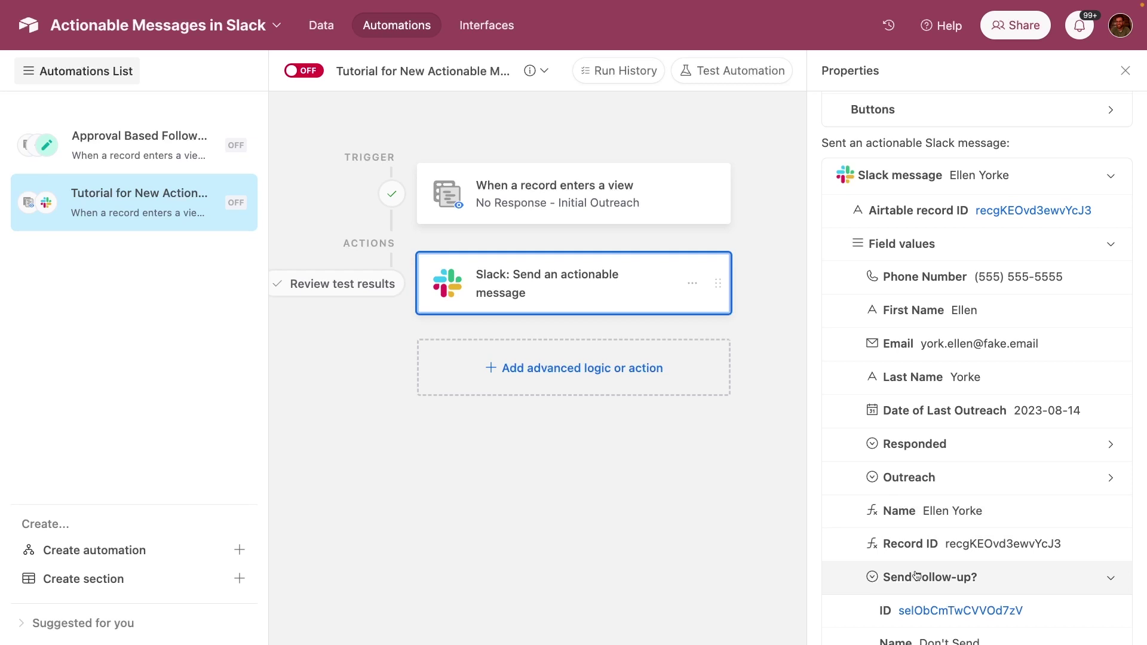
pyautogui.scroll(-2, 917, 576)
pyautogui.scroll(-1, 917, 575)
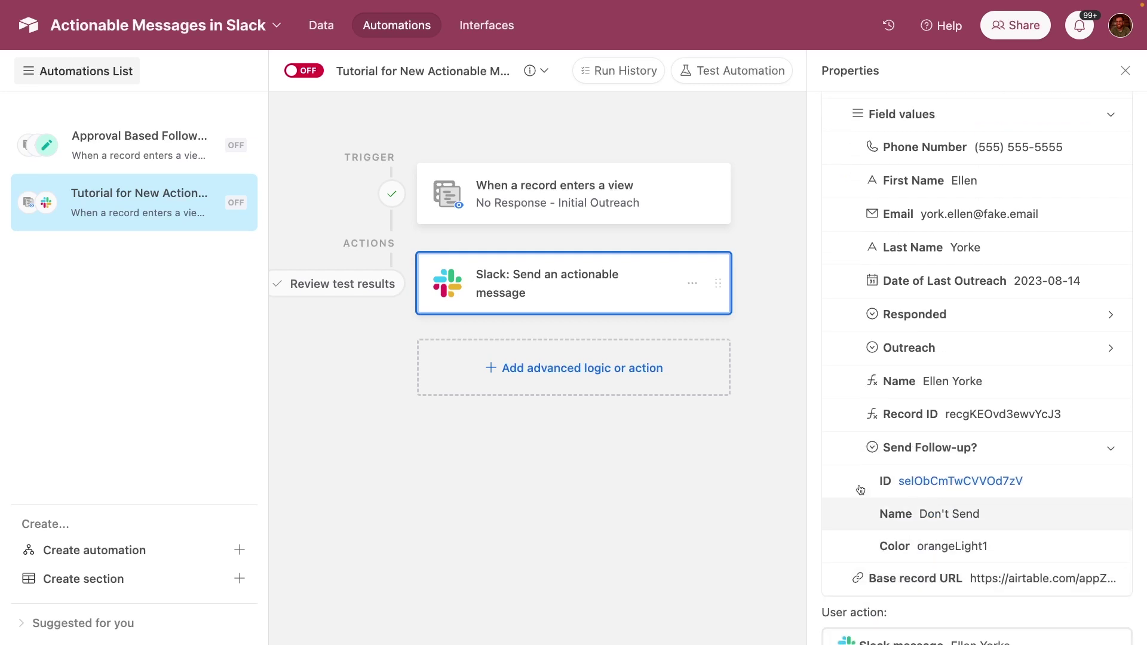
pyautogui.click(322, 27)
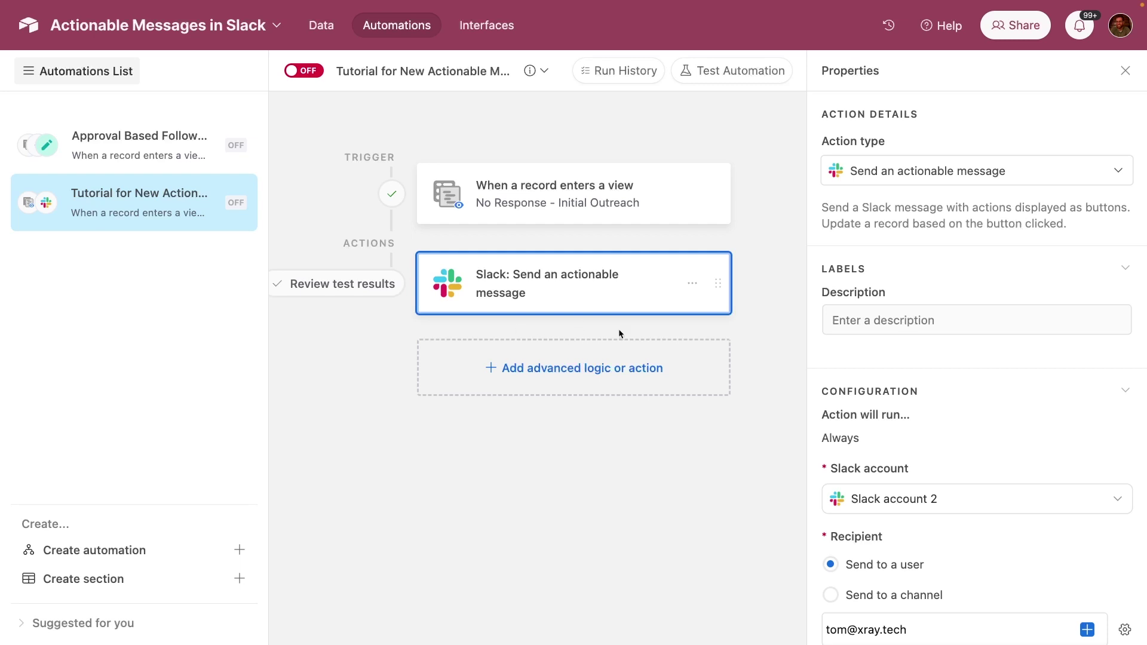
# - Insert a Find records action directly below the Slack actionable message step
pyautogui.click(581, 375)
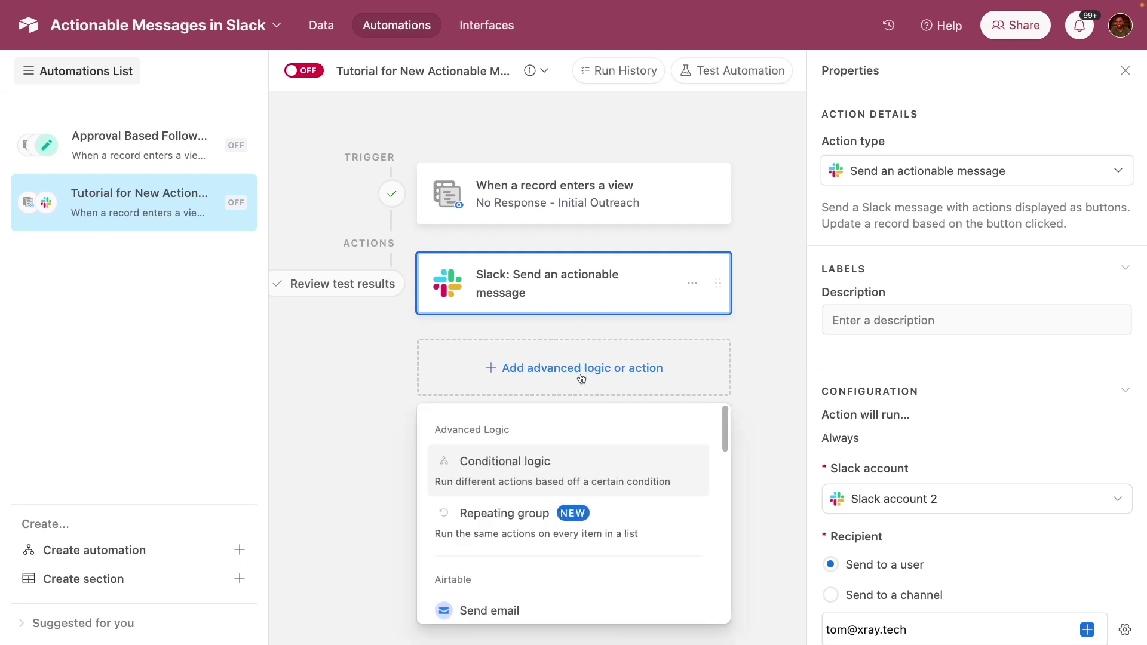
pyautogui.scroll(-4, 573, 484)
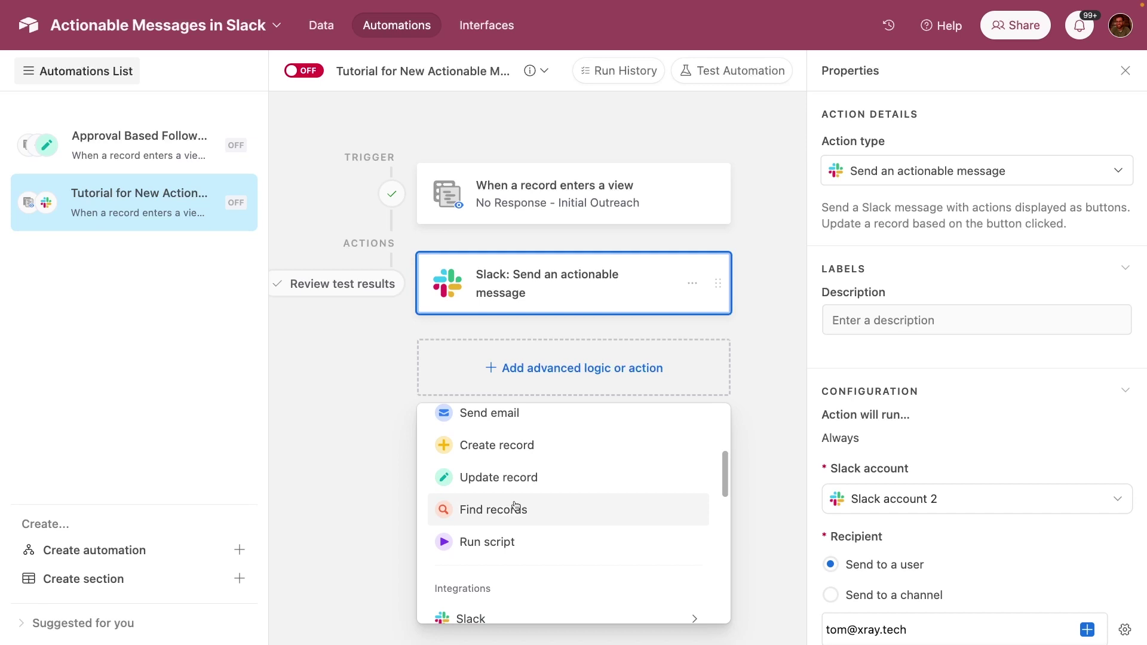
pyautogui.click(515, 507)
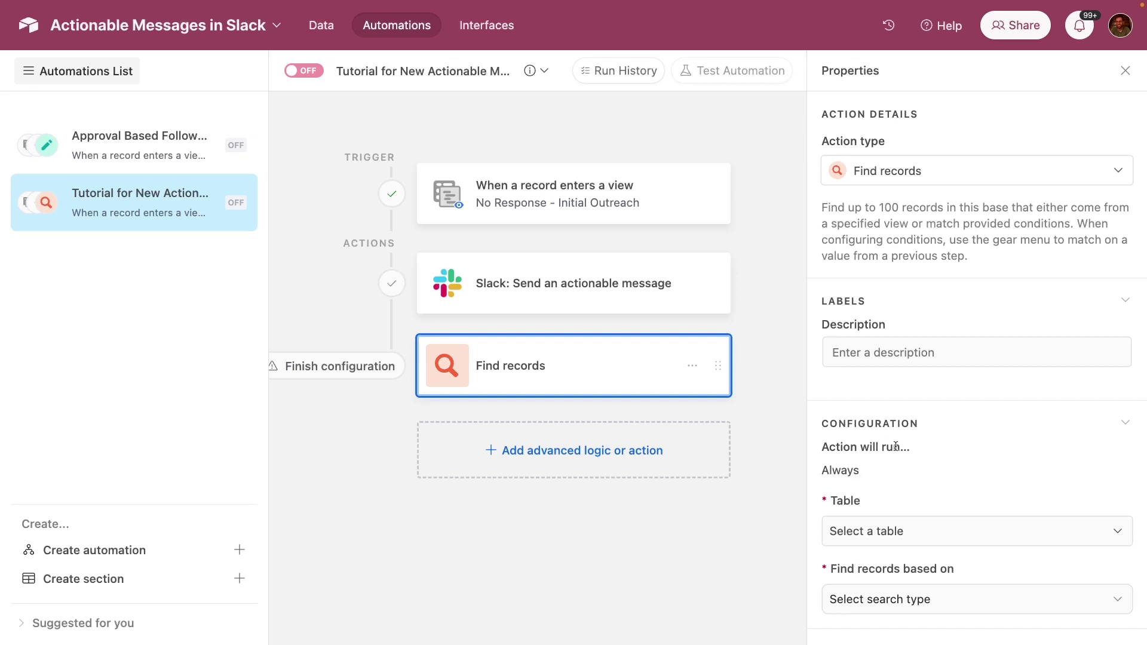
# - Have Find records search the Leads table by condition
pyautogui.scroll(-3, 895, 445)
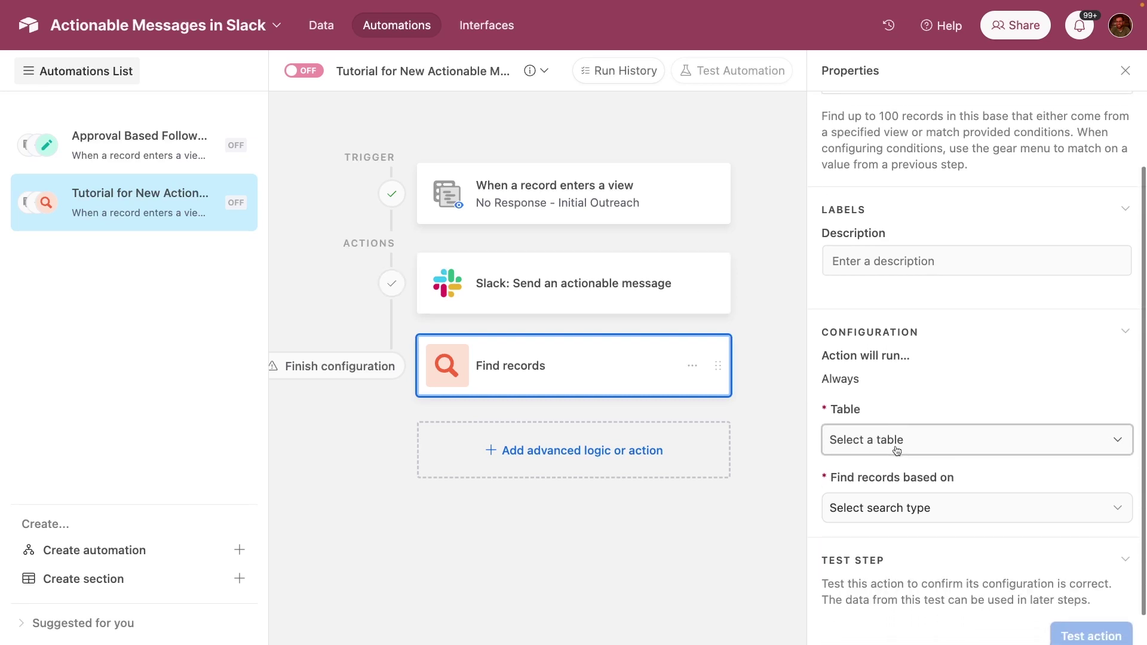
pyautogui.scroll(-2, 878, 439)
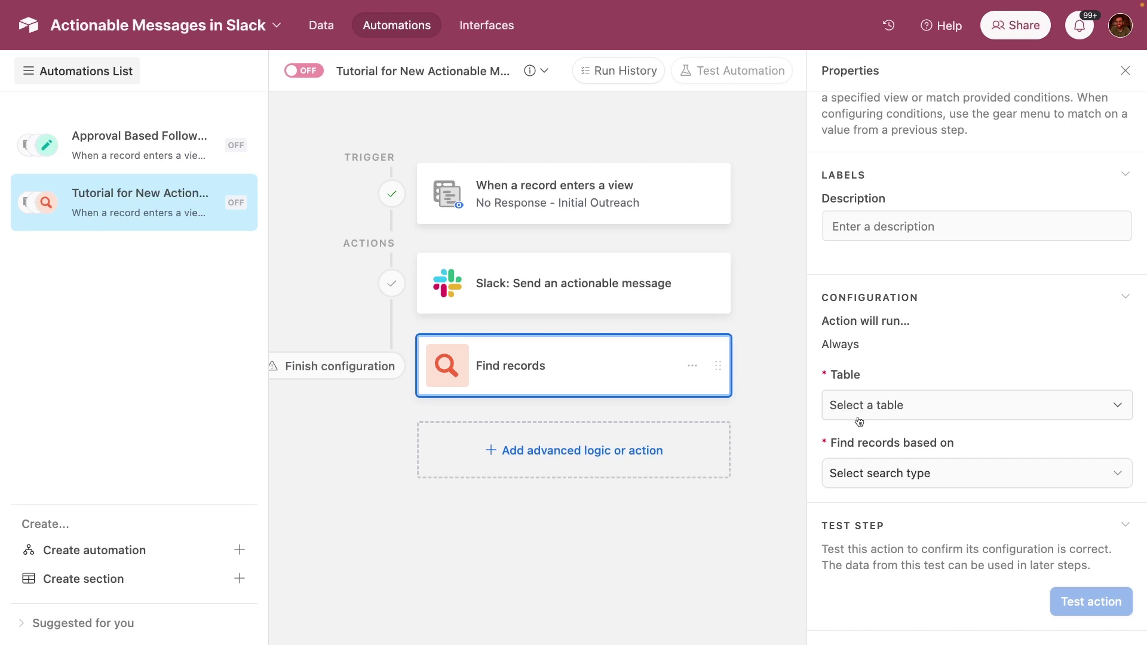
pyautogui.click(858, 418)
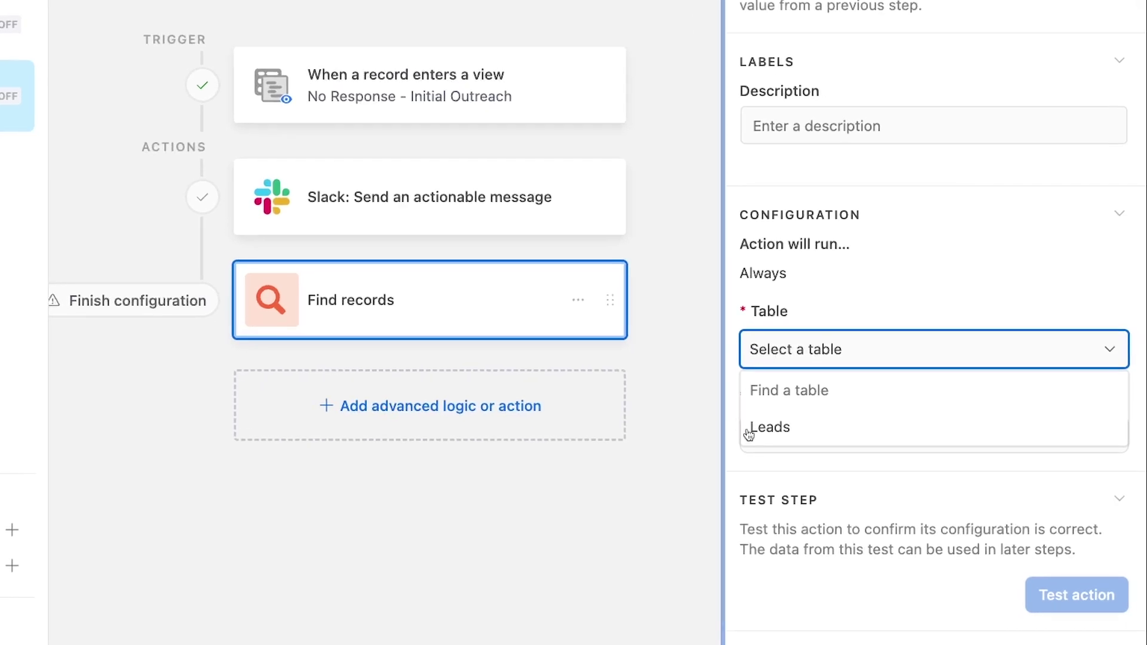
pyautogui.click(777, 428)
pyautogui.click(824, 445)
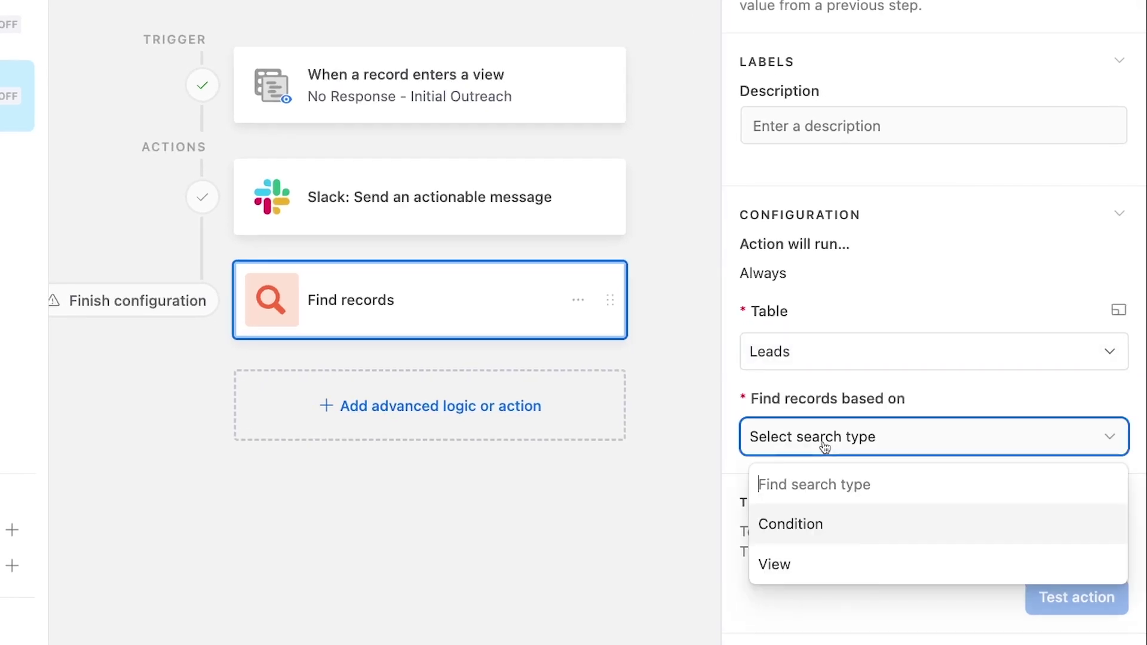
pyautogui.click(817, 523)
pyautogui.scroll(-3, 811, 521)
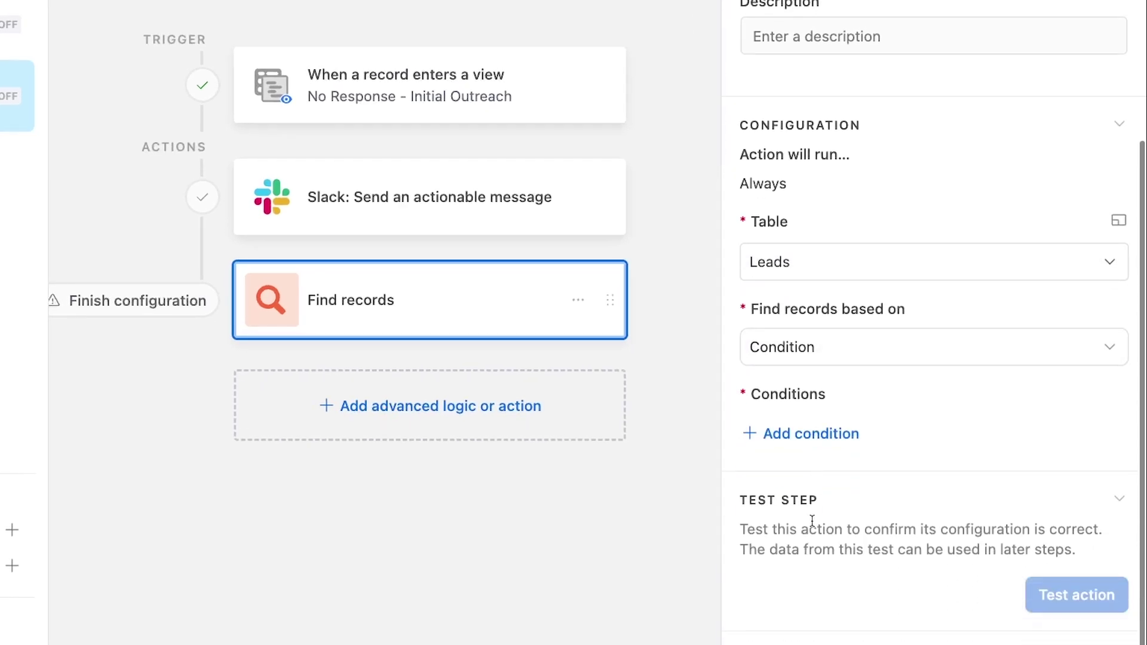
# - Add the condition Record ID is the trigger record's dynamic Airtable record ID
pyautogui.click(781, 431)
pyautogui.click(876, 436)
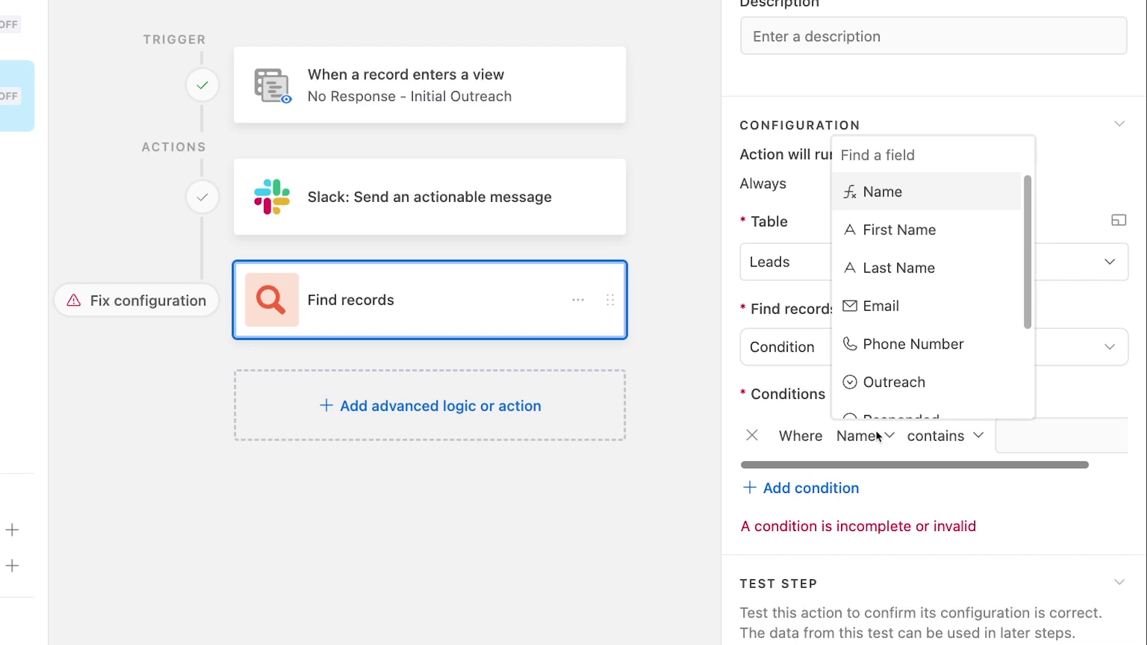
pyautogui.write('rec')
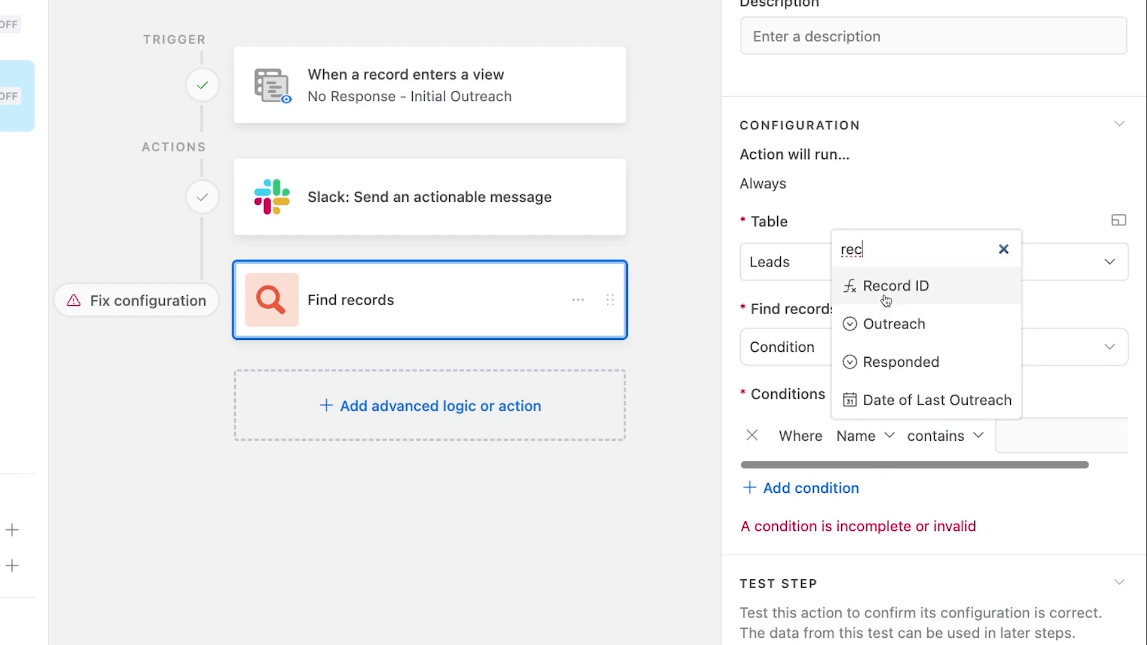
pyautogui.click(886, 299)
pyautogui.click(949, 436)
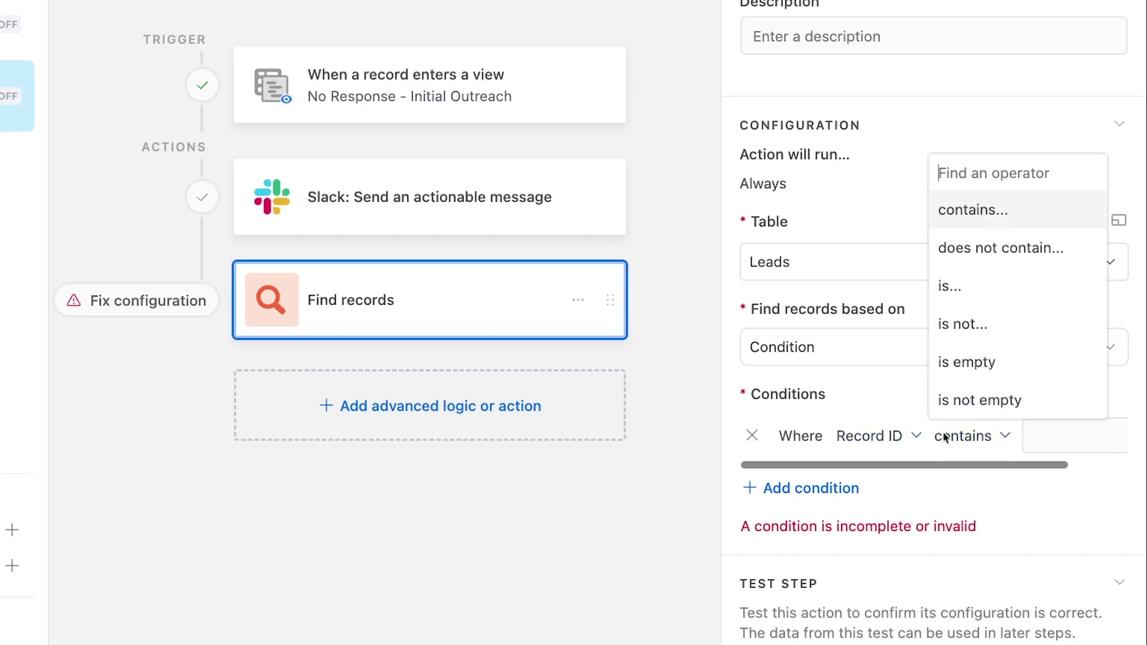
pyautogui.click(991, 294)
pyautogui.hscroll(1, 1020, 421)
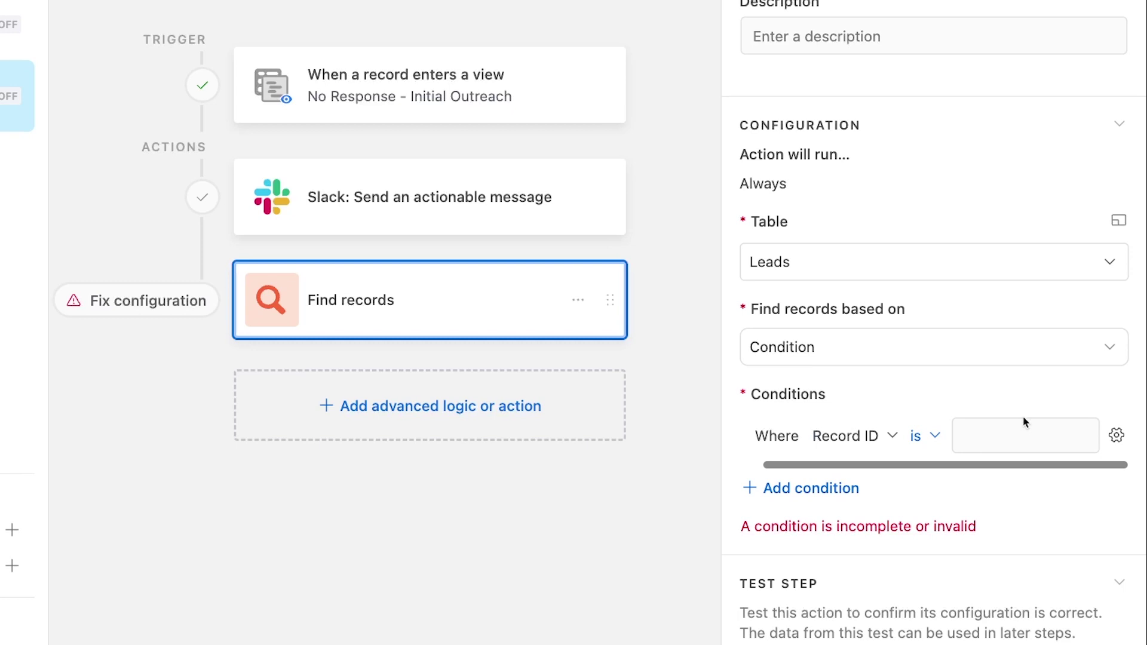
pyautogui.click(1114, 442)
pyautogui.click(908, 605)
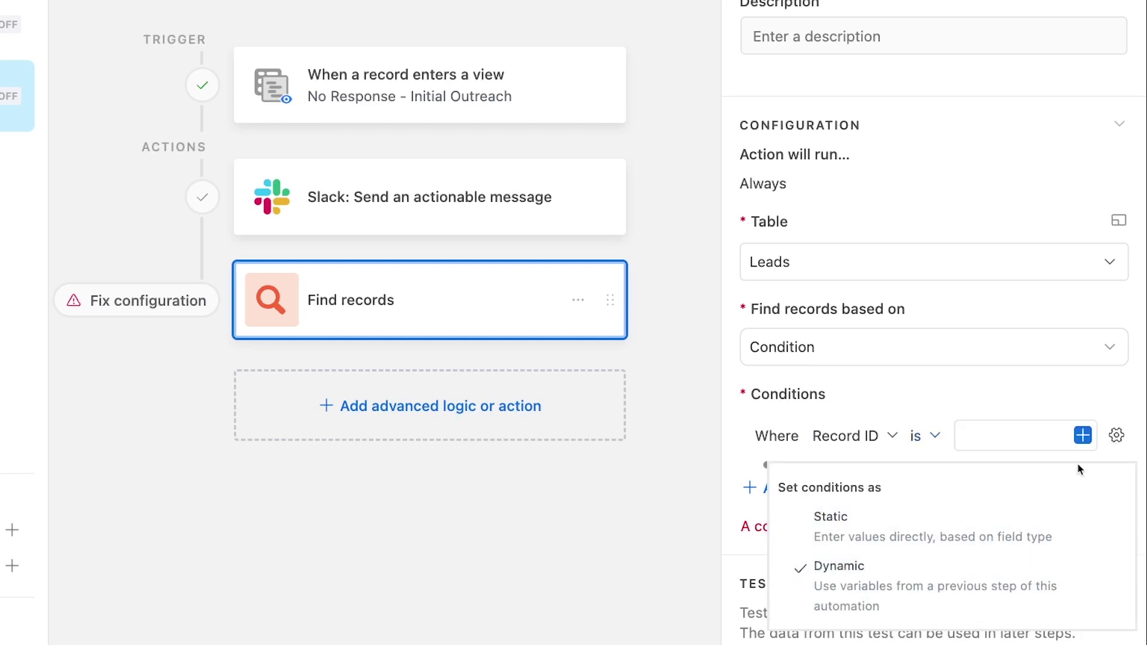
pyautogui.click(1083, 436)
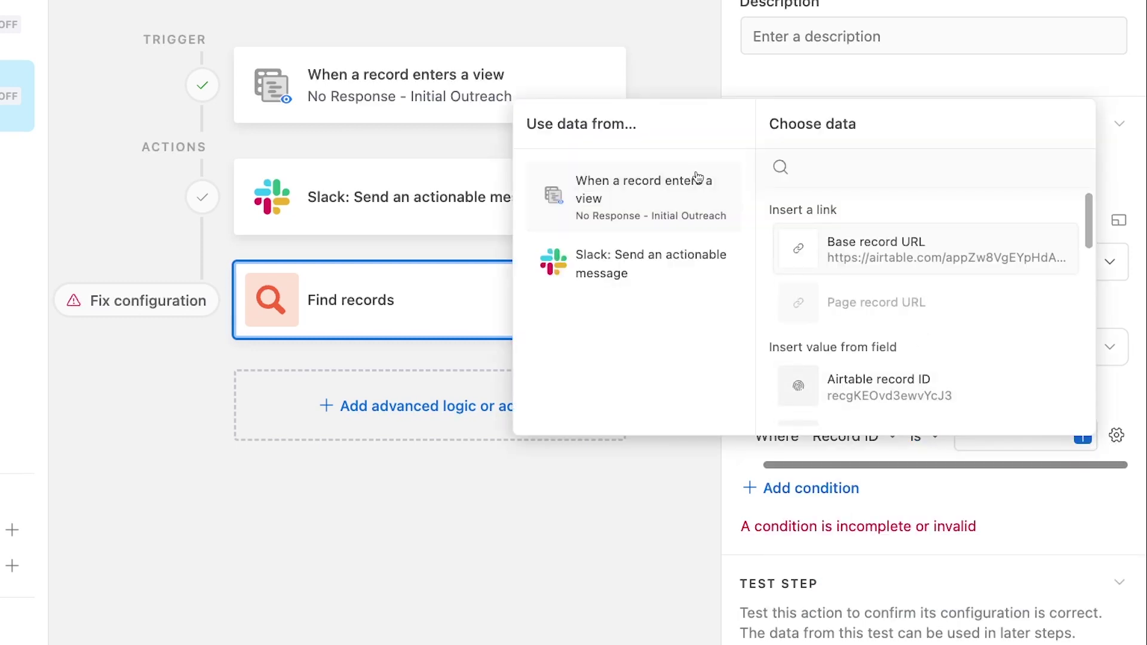
pyautogui.scroll(-3, 858, 310)
pyautogui.click(858, 309)
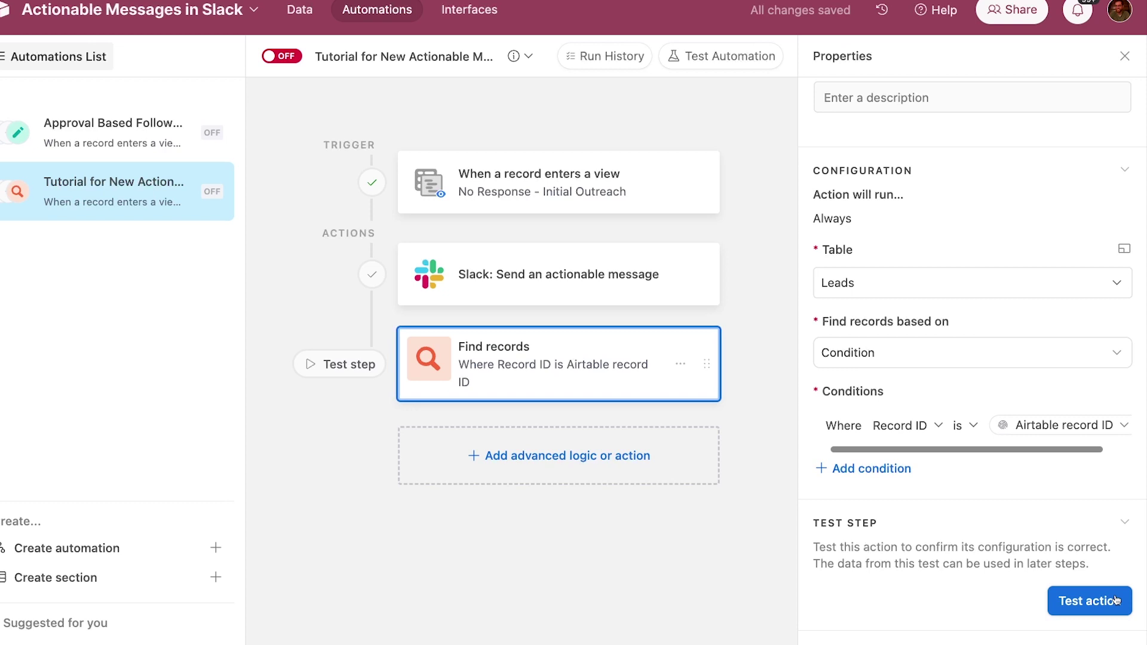
# - Test the Find records step and review the one lead it found
pyautogui.click(1114, 599)
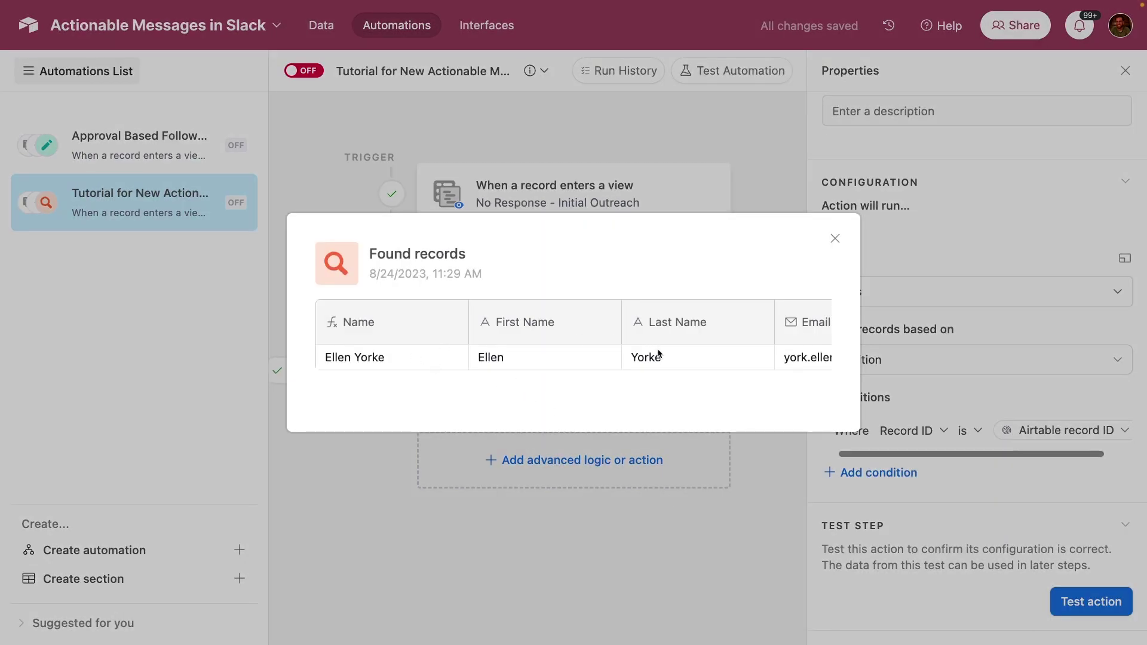
pyautogui.hscroll(15, 659, 354)
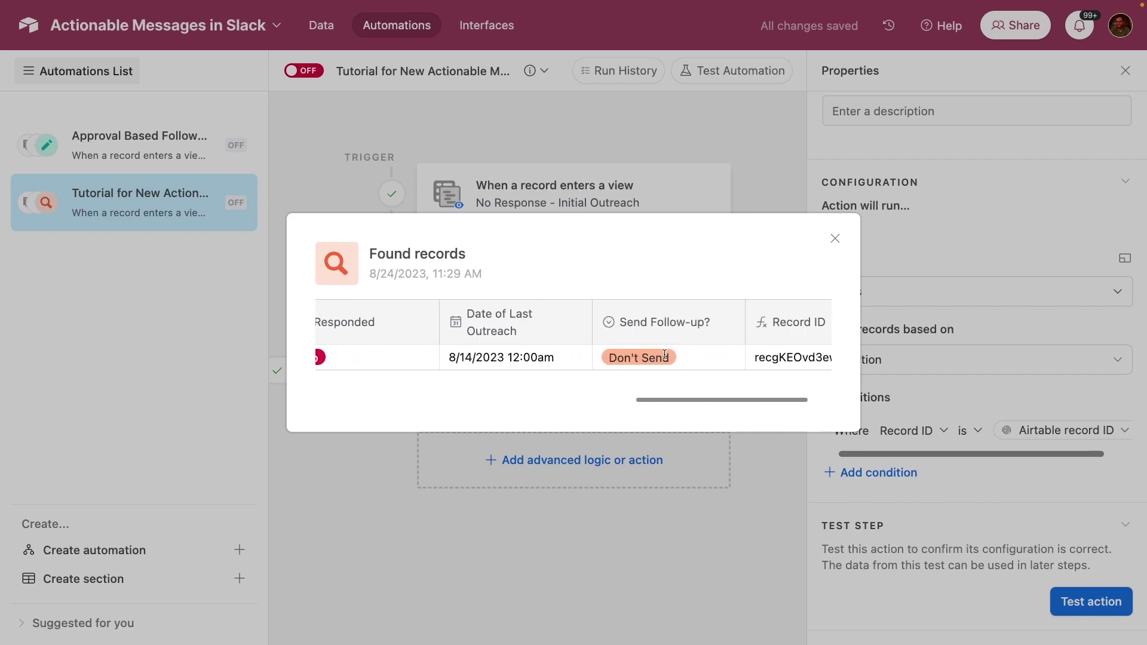
pyautogui.hscroll(2, 663, 356)
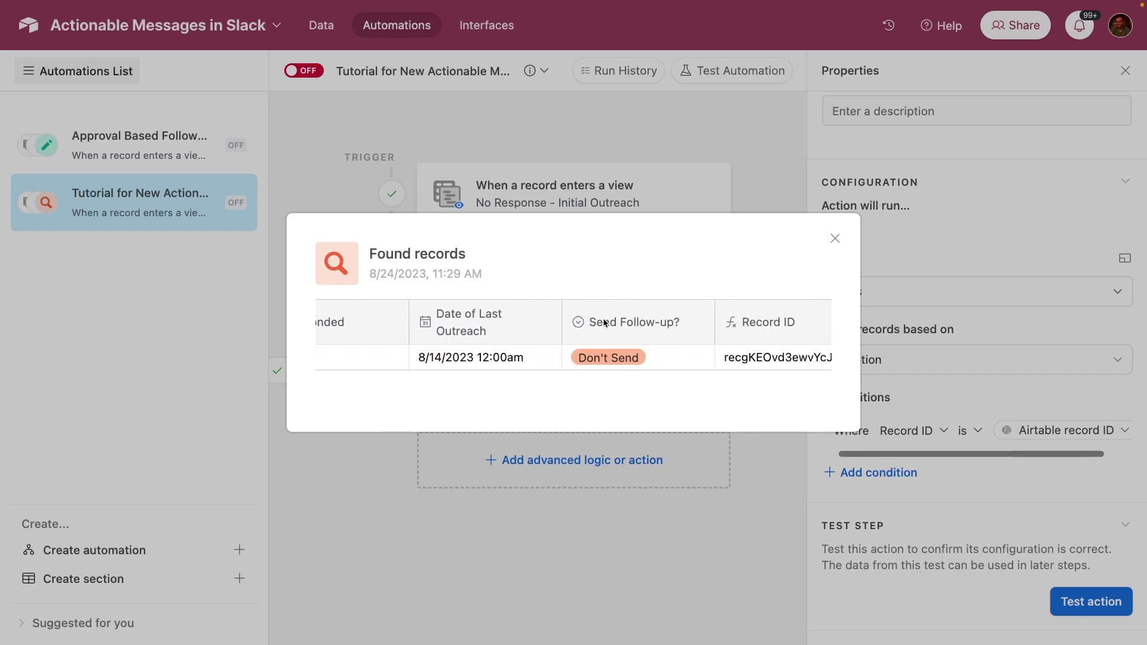
pyautogui.click(784, 491)
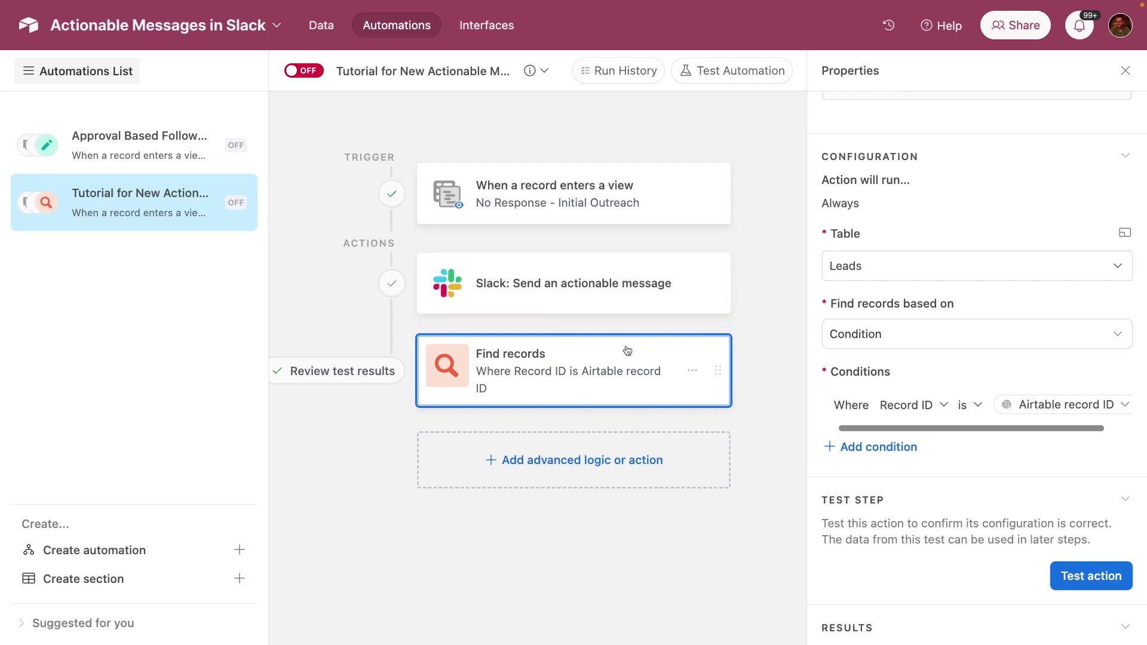
# - Add a conditional group requiring Find records' Send Follow-up? list to have any of Send
pyautogui.click(556, 468)
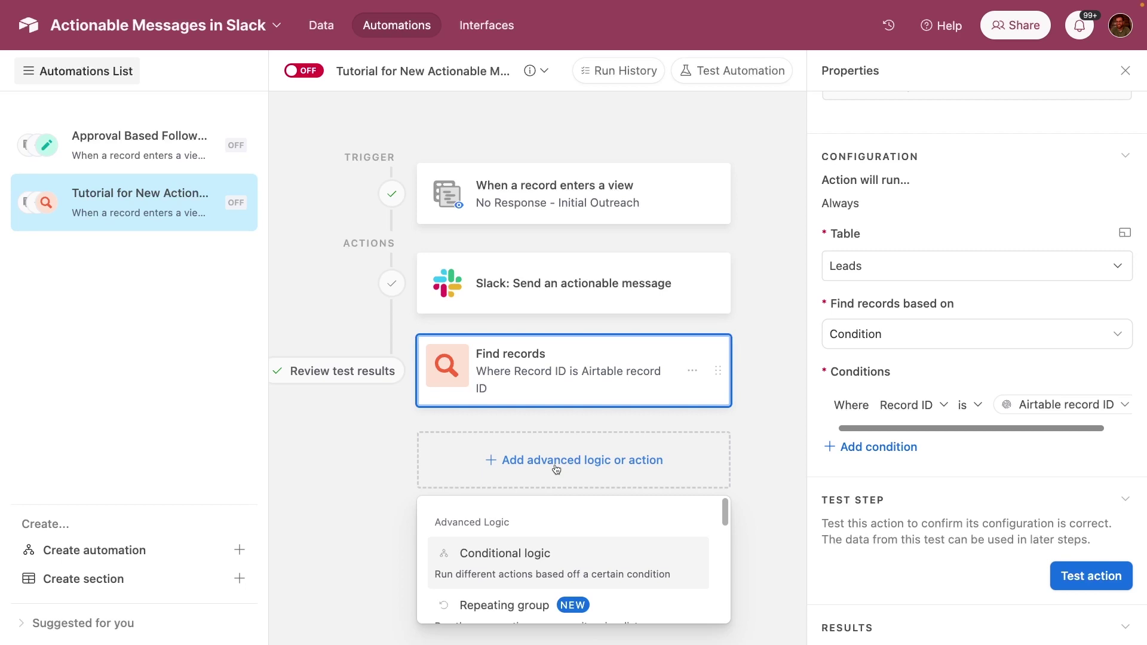
pyautogui.click(502, 567)
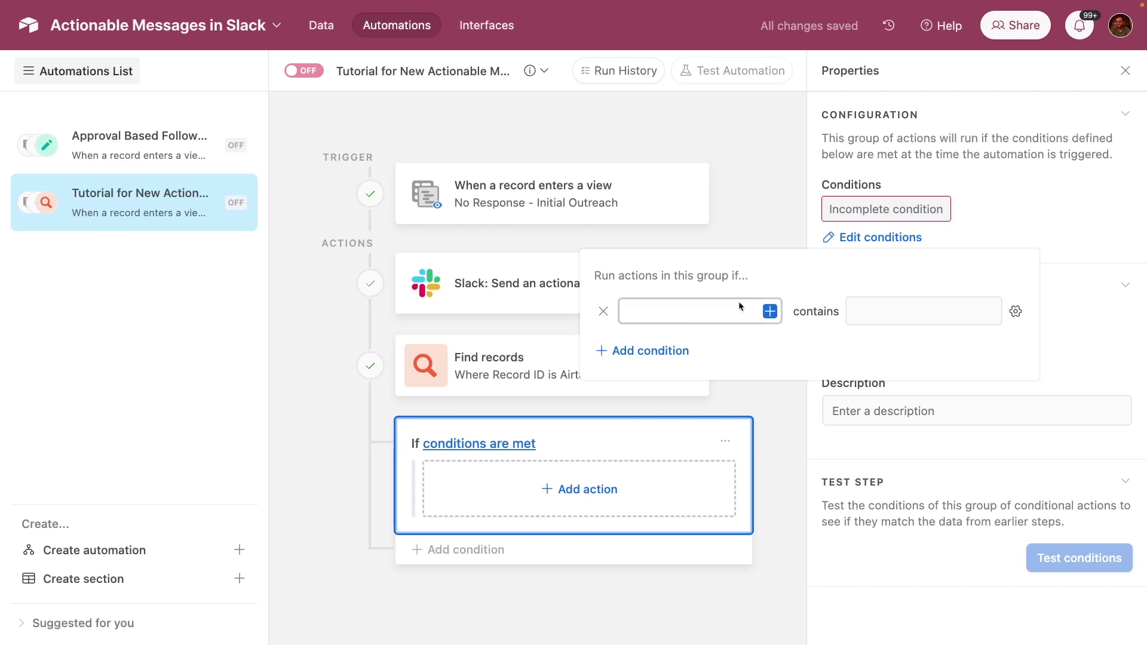
pyautogui.click(769, 313)
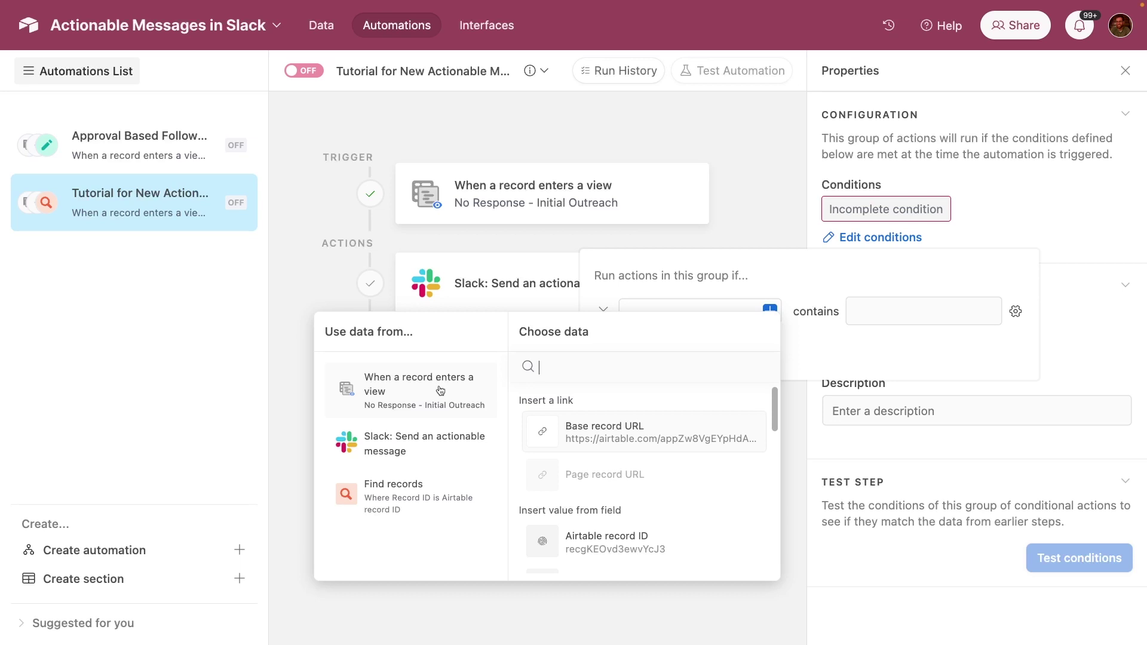
pyautogui.click(422, 504)
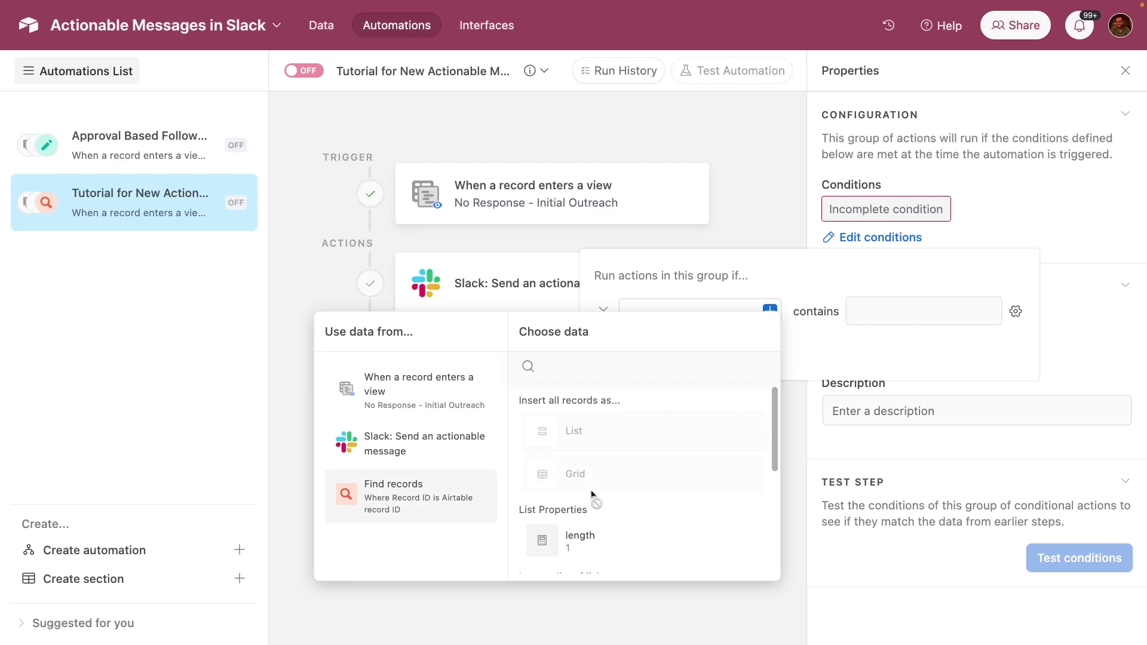
pyautogui.scroll(-4, 592, 495)
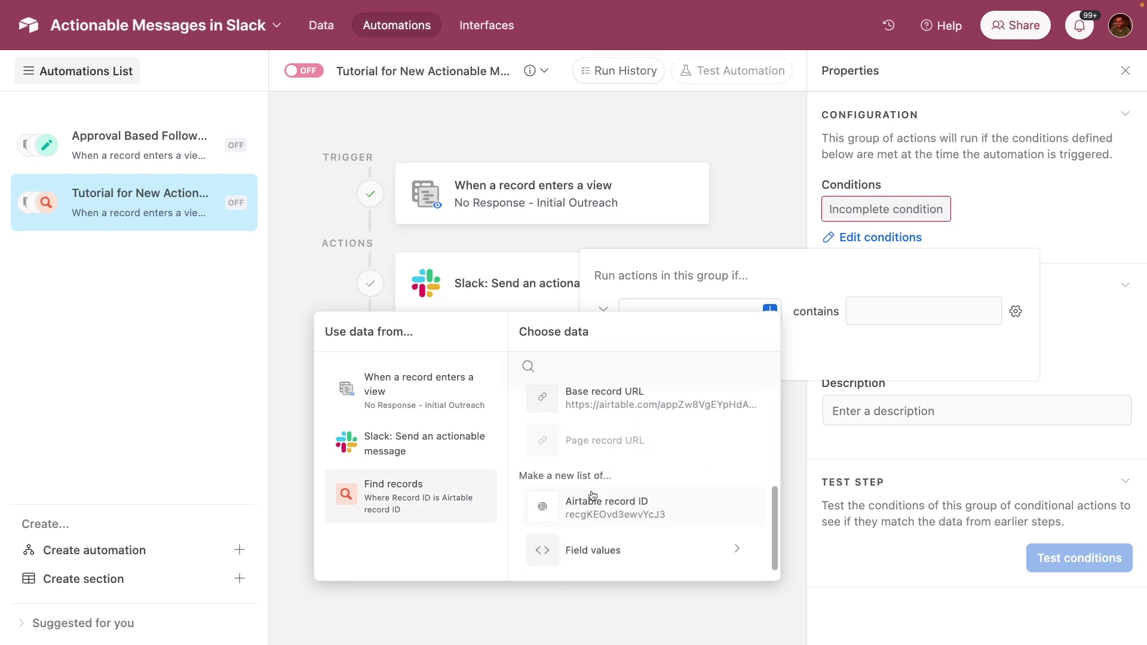
pyautogui.click(606, 558)
pyautogui.scroll(-5, 607, 558)
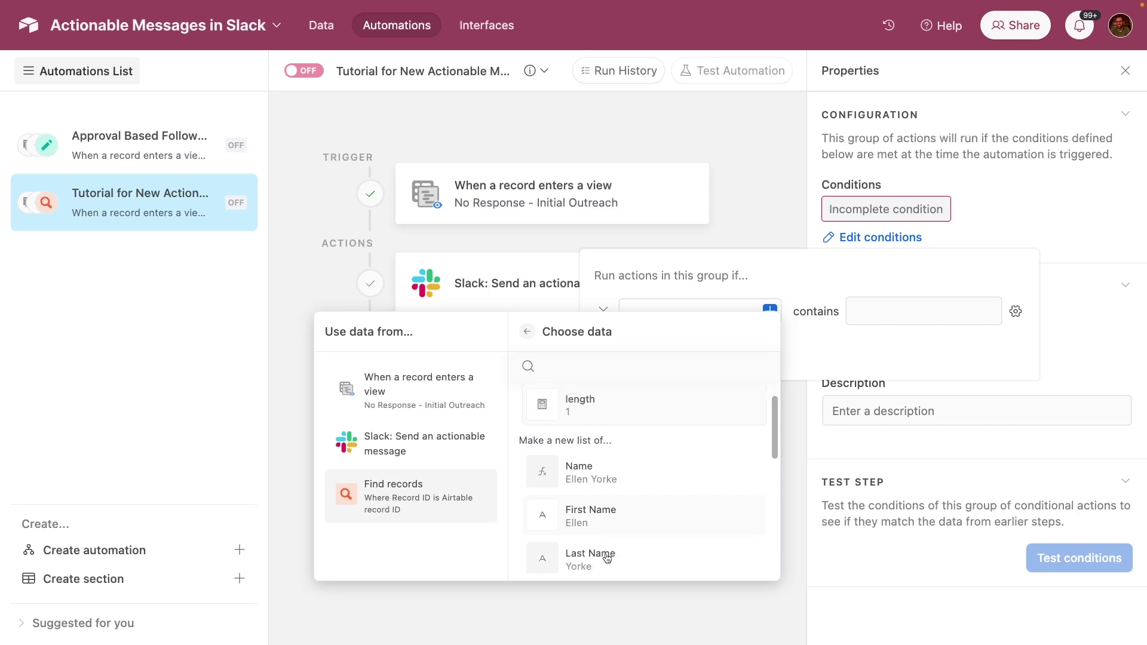
pyautogui.scroll(-3, 607, 558)
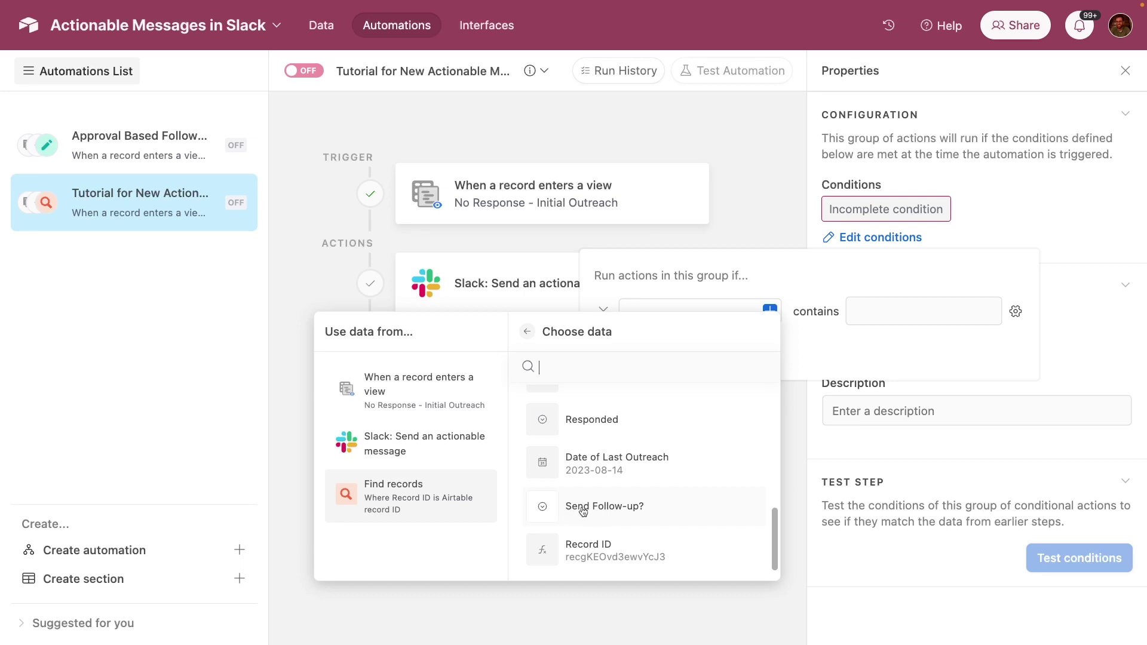
pyautogui.click(571, 507)
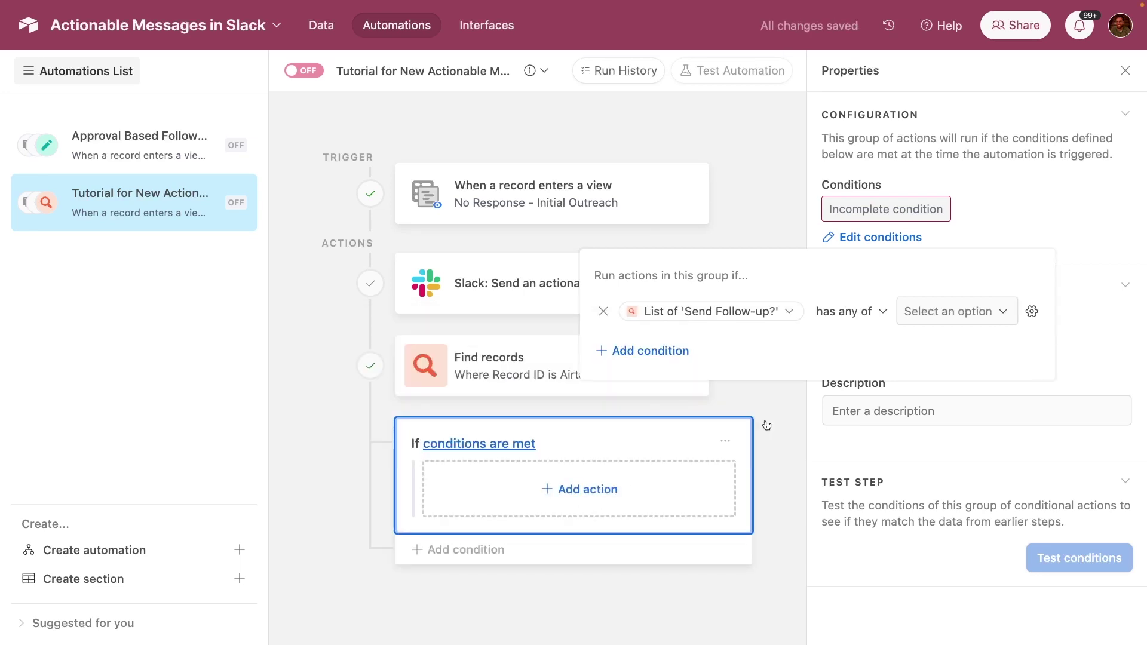
pyautogui.click(965, 311)
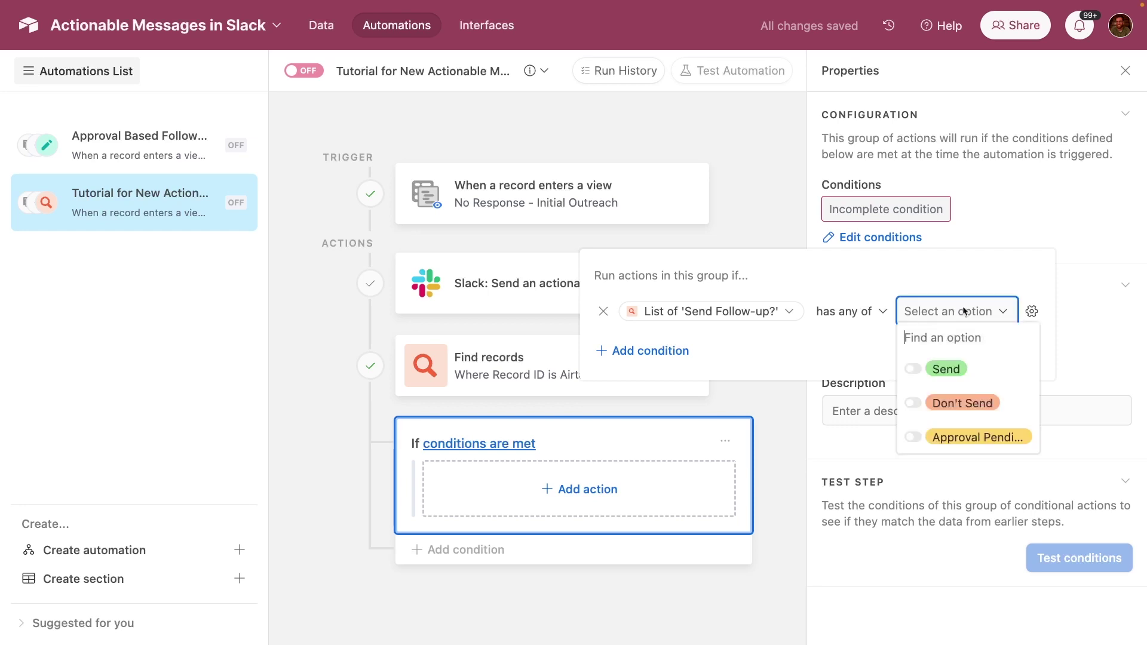
pyautogui.click(942, 374)
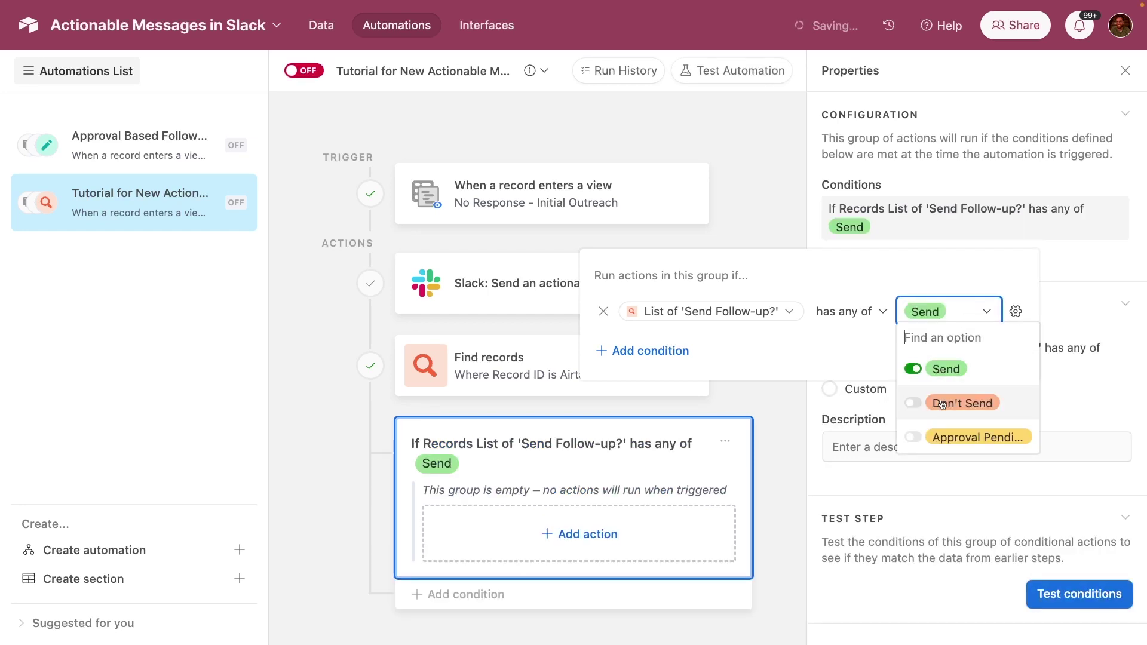
pyautogui.click(937, 275)
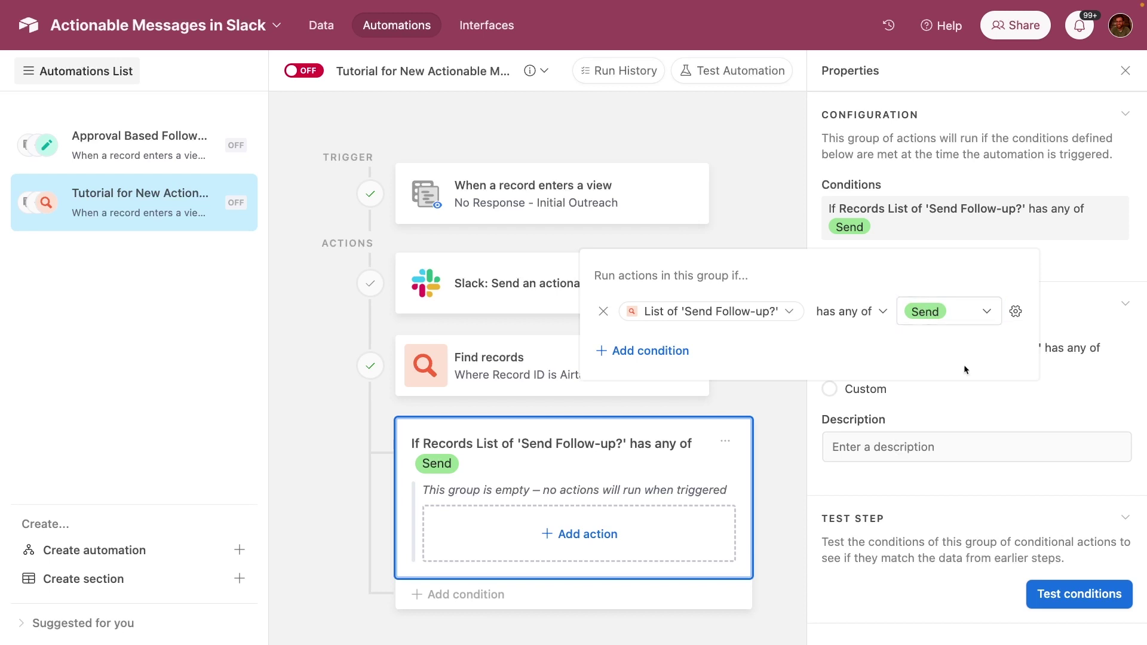
pyautogui.click(976, 395)
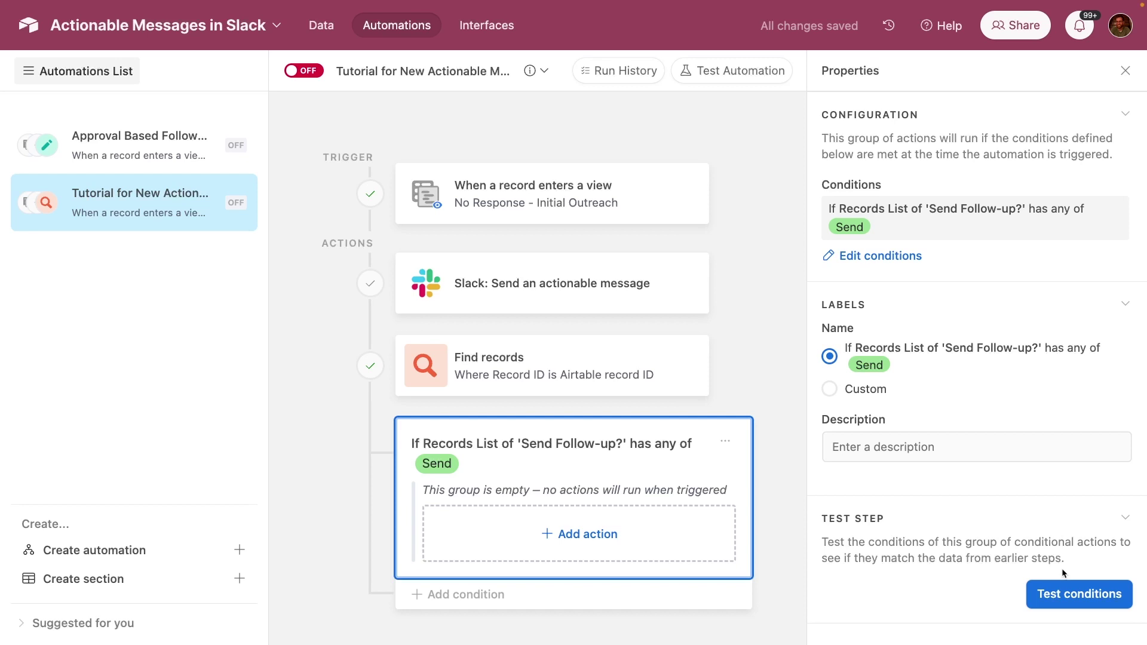
# - Test the group's conditions, which fail, then return to the Leads data grid
pyautogui.click(1055, 594)
pyautogui.scroll(-5, 1056, 594)
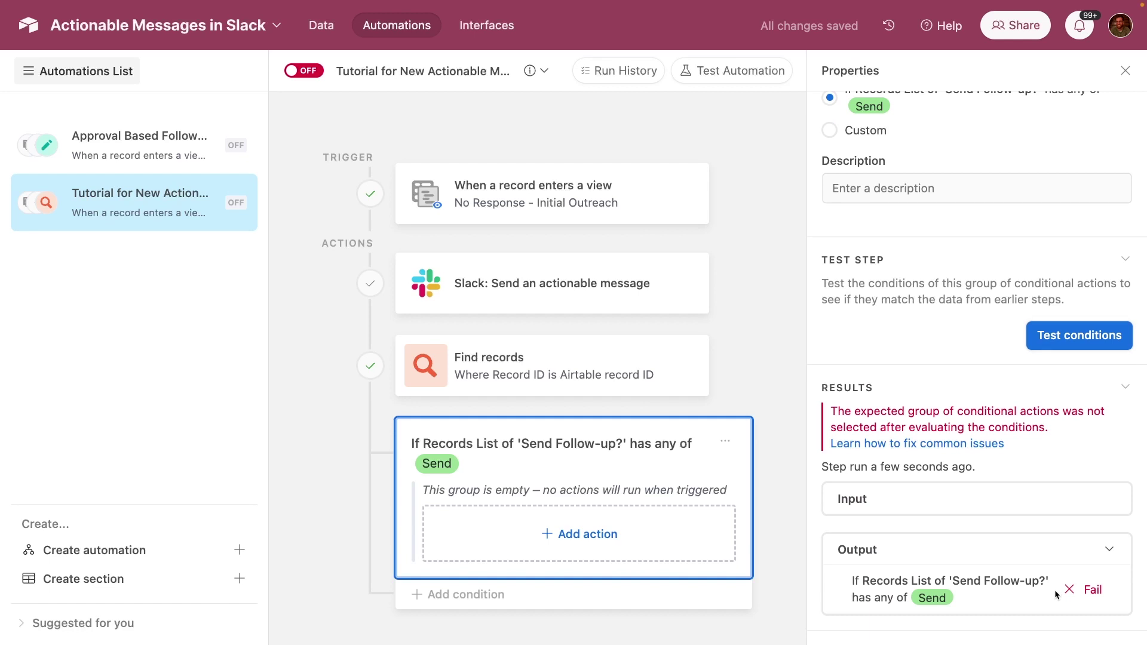
pyautogui.click(1113, 550)
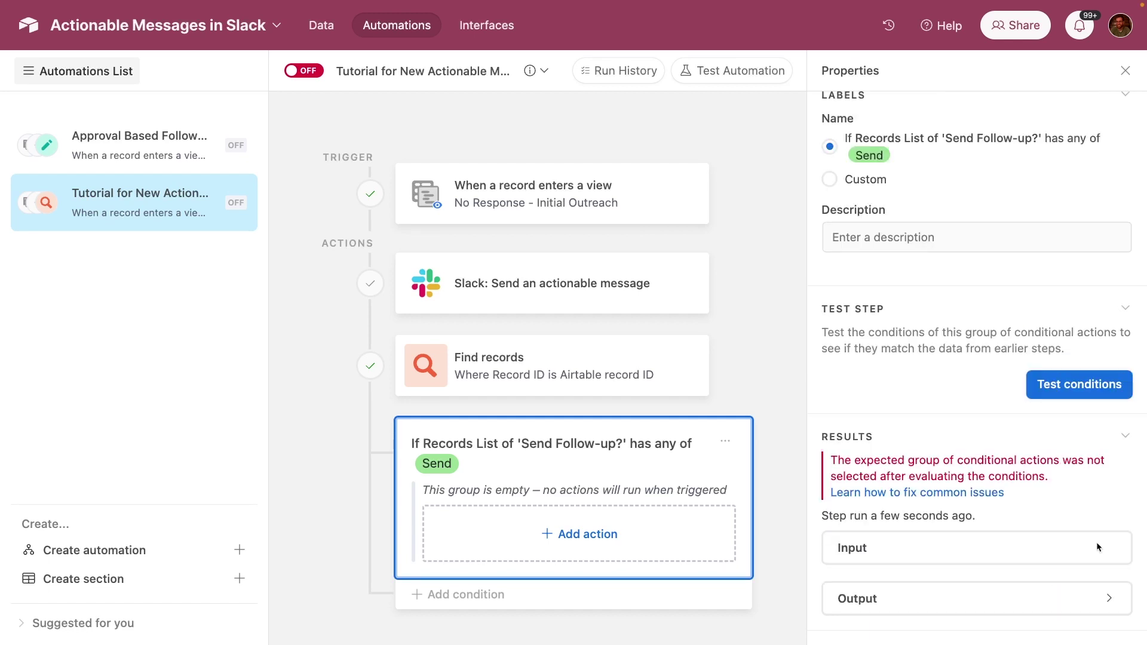
pyautogui.click(319, 19)
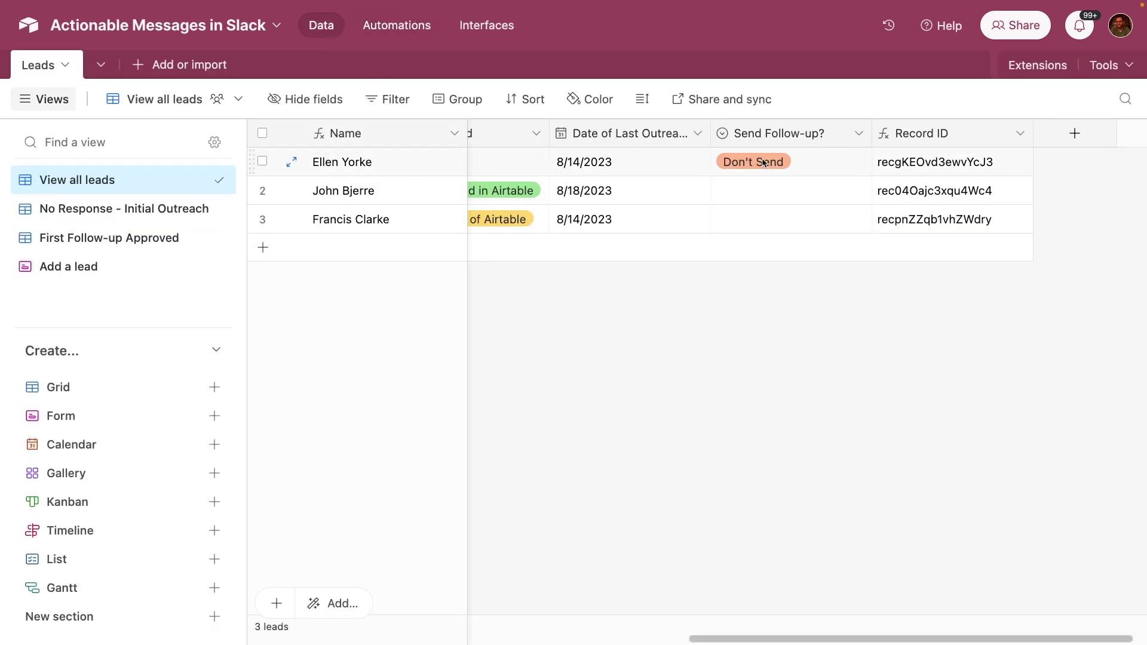
# - Set the first lead's Send Follow-up? value to Send
pyautogui.click(824, 174)
pyautogui.click(824, 173)
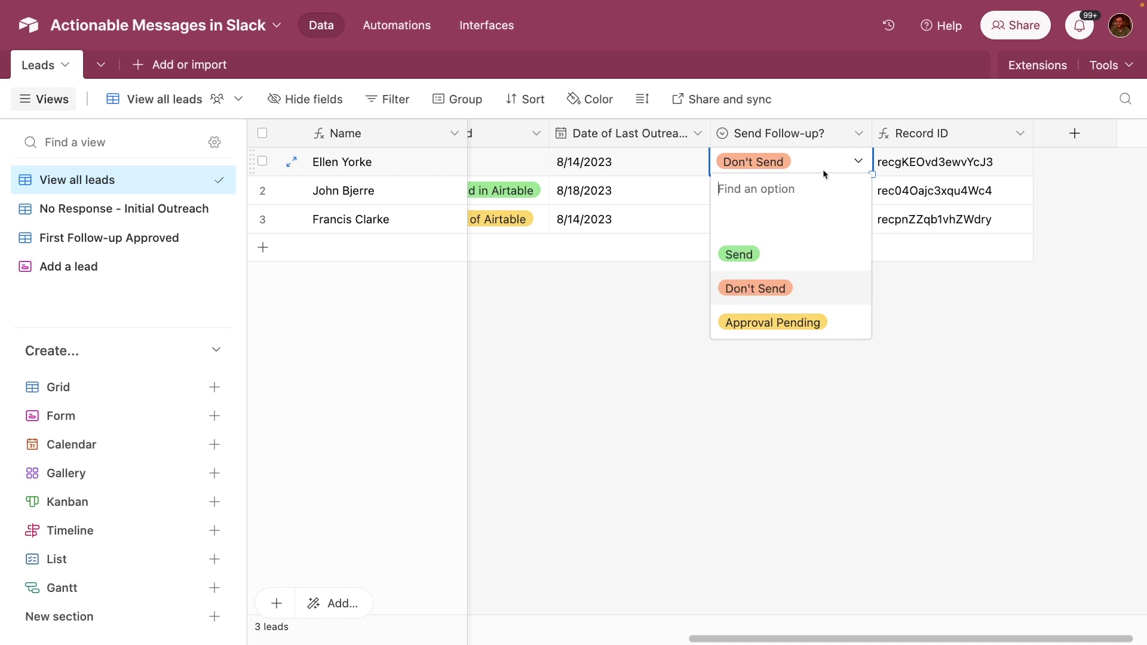
pyautogui.click(766, 253)
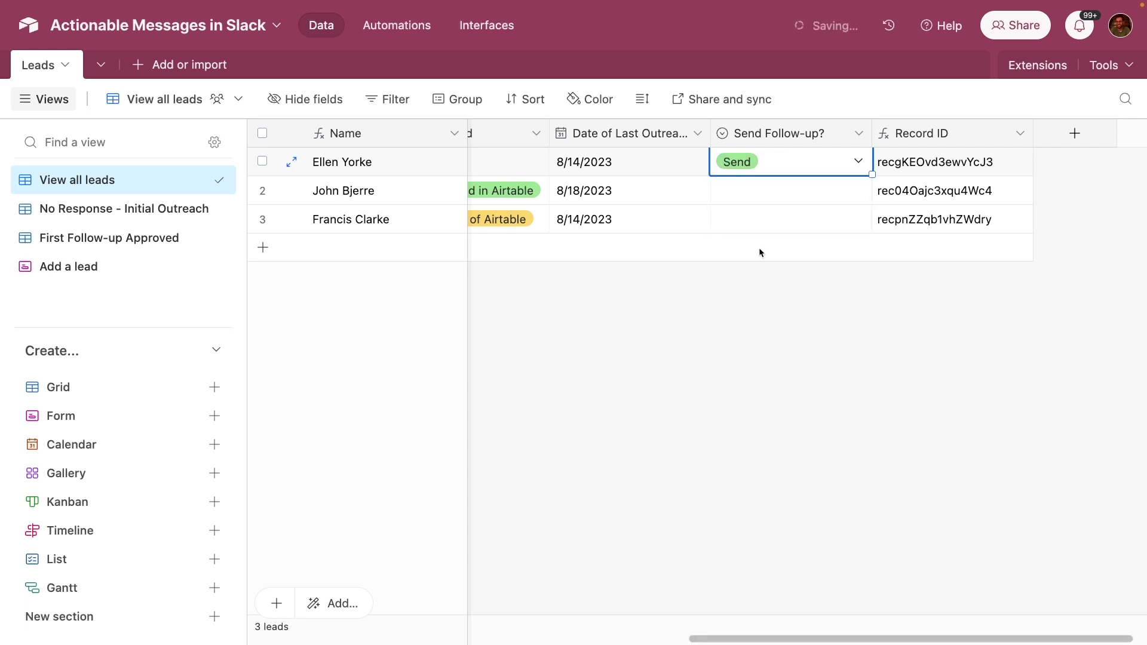
# - Test the Find records step in the automation and review the found records
pyautogui.click(396, 27)
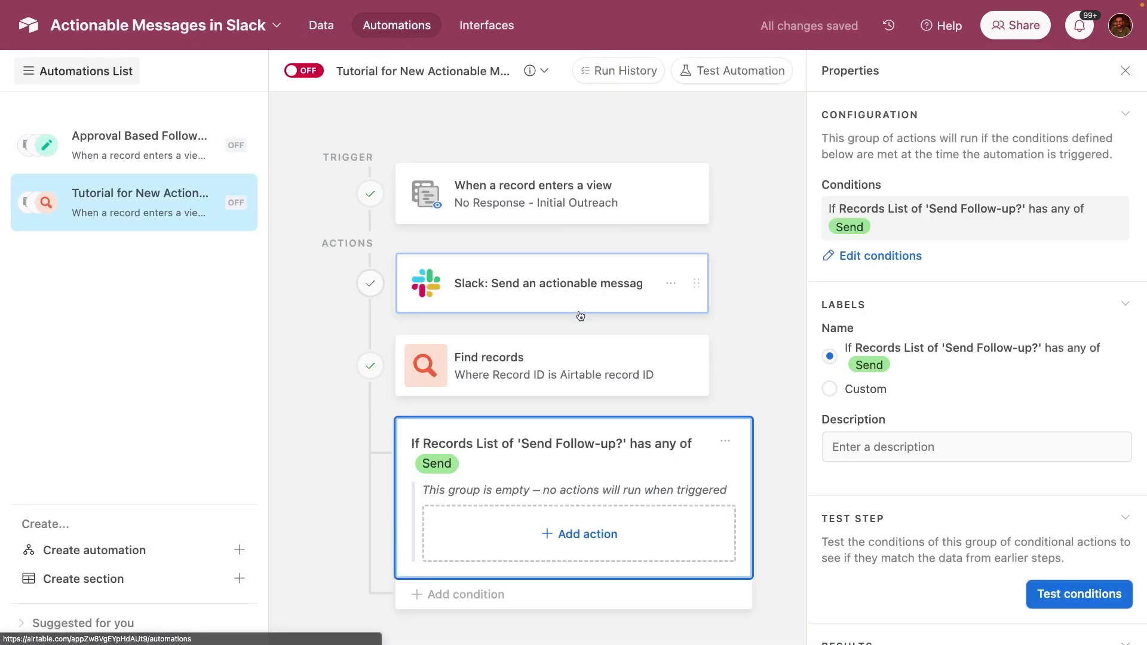
pyautogui.click(559, 358)
pyautogui.scroll(-10, 935, 545)
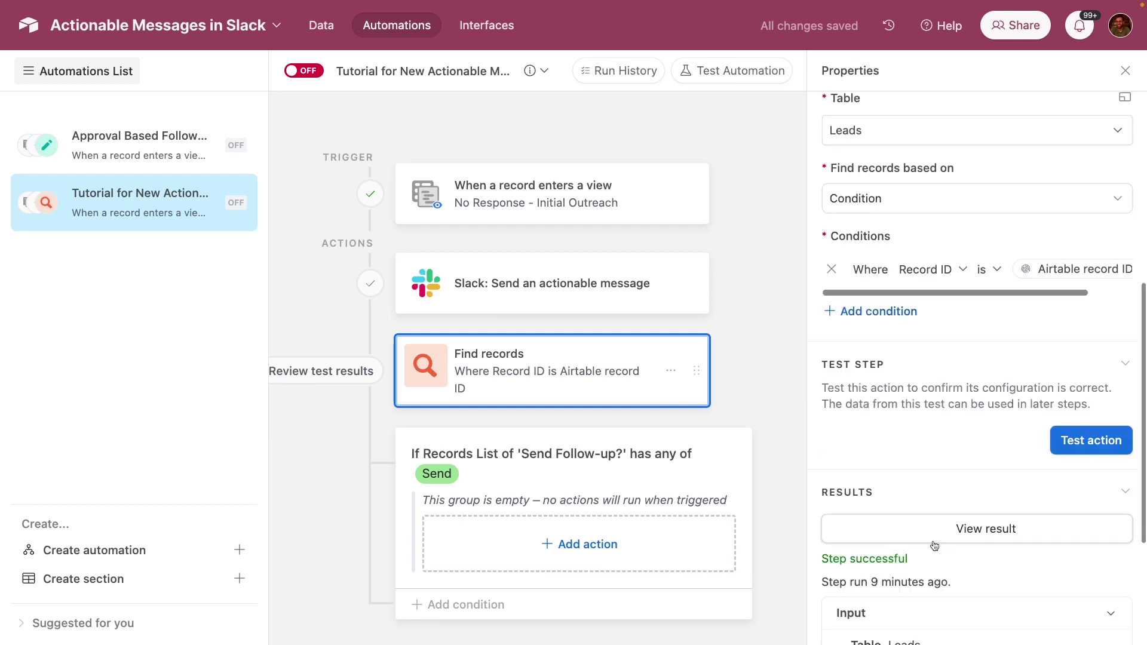
pyautogui.click(1076, 266)
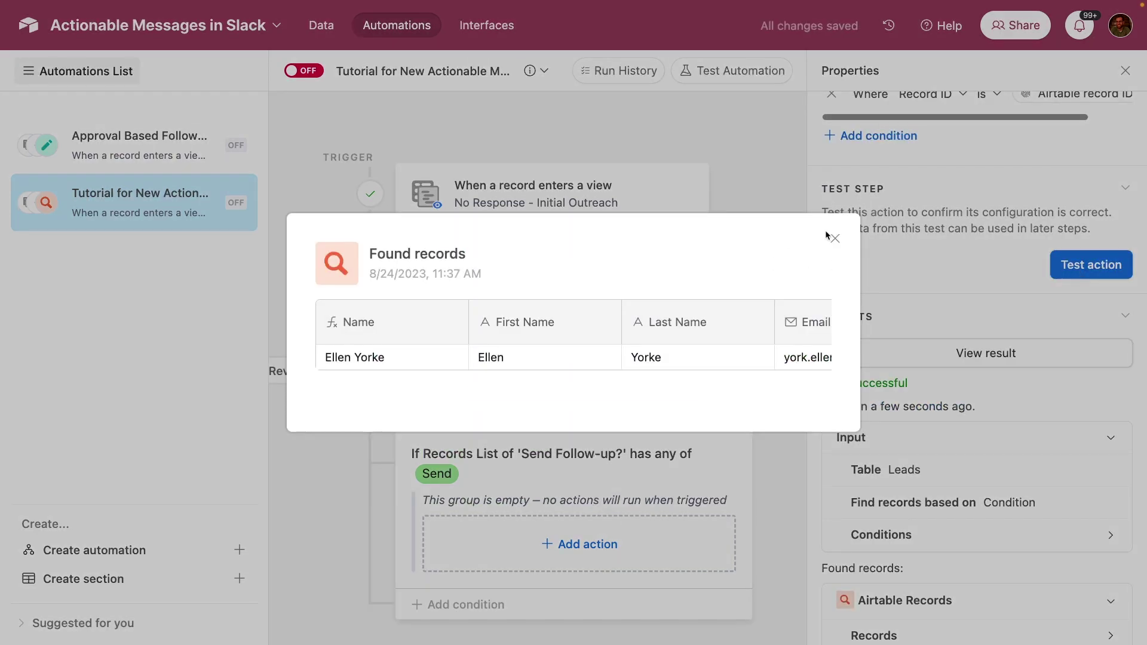
pyautogui.click(834, 238)
# - Test the condition group, confirming its Send Follow-up? has-any-of-Send condition passes
pyautogui.click(628, 476)
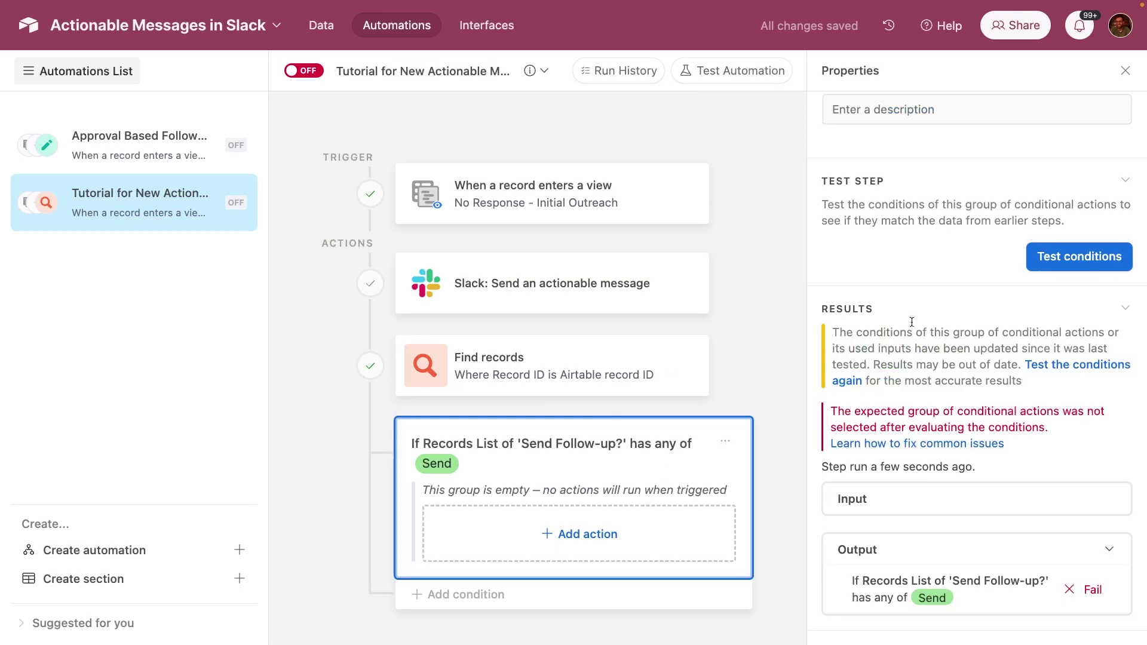
pyautogui.scroll(3, 968, 309)
pyautogui.scroll(2, 968, 309)
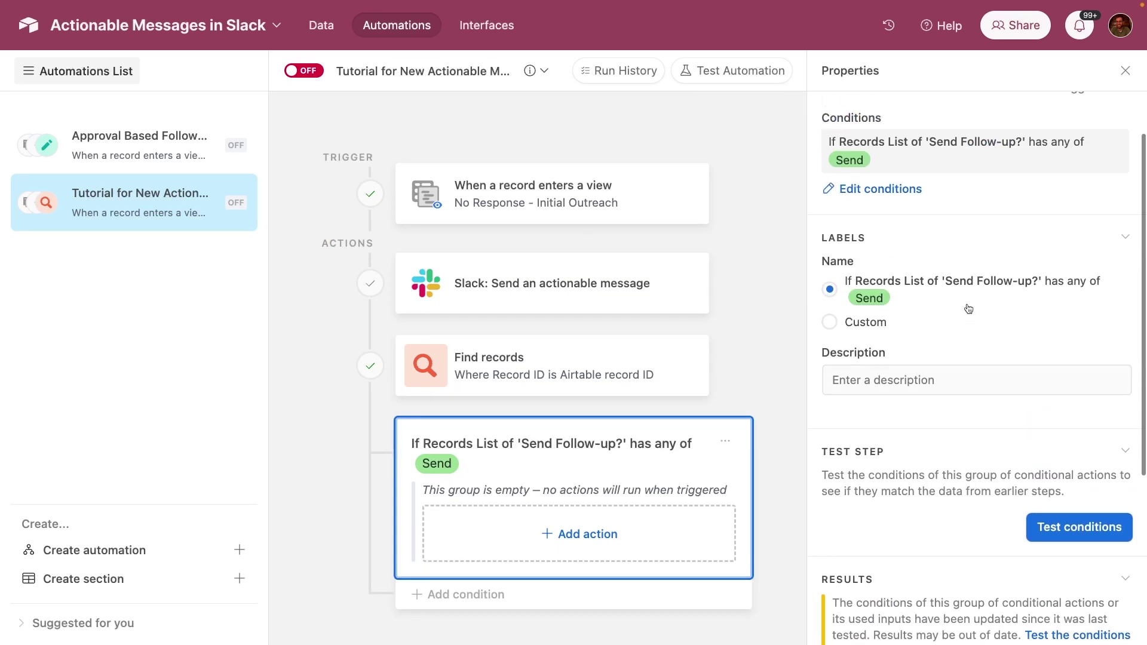
pyautogui.click(1072, 526)
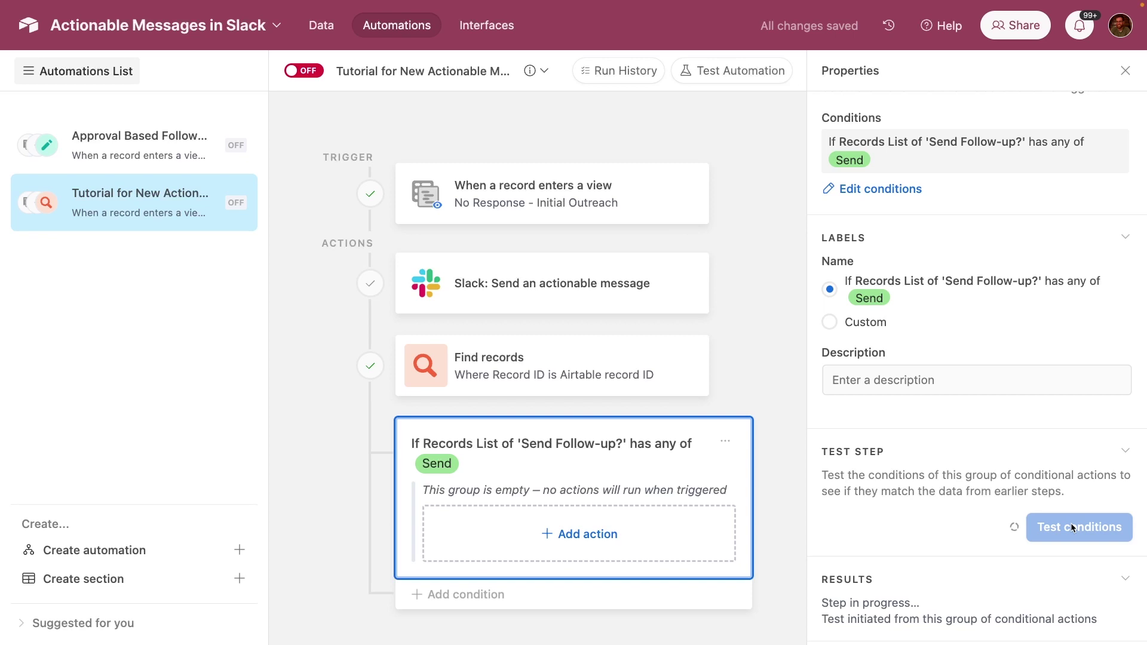
pyautogui.scroll(-3, 1072, 527)
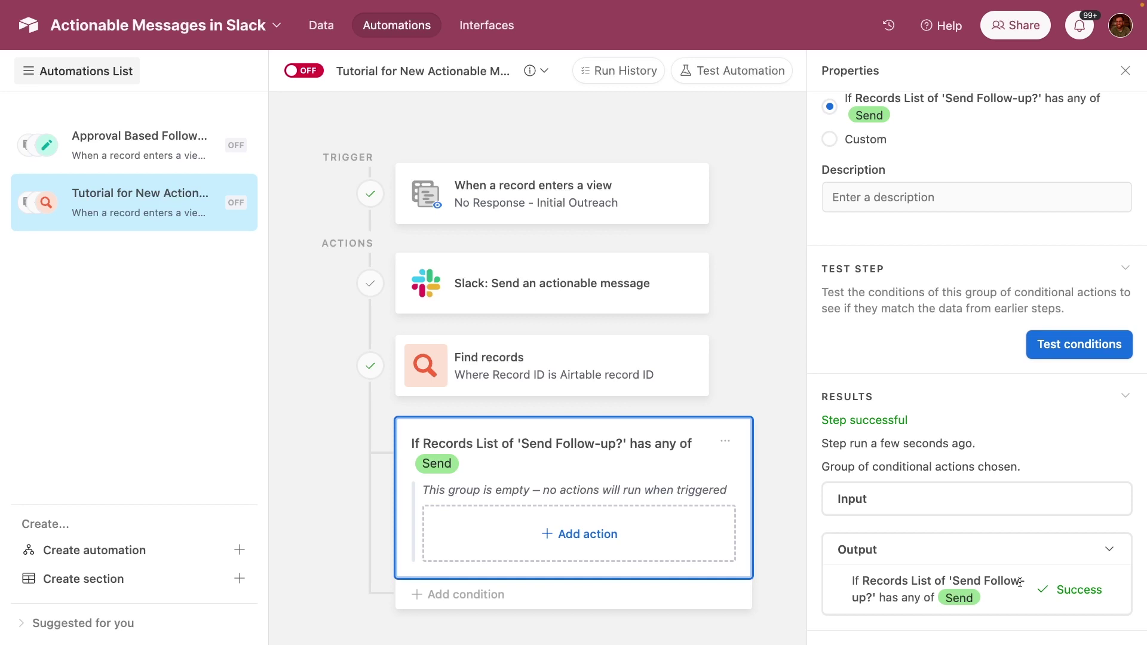
# - Add a Send an email action to the group, followed by an Update record action
pyautogui.click(624, 535)
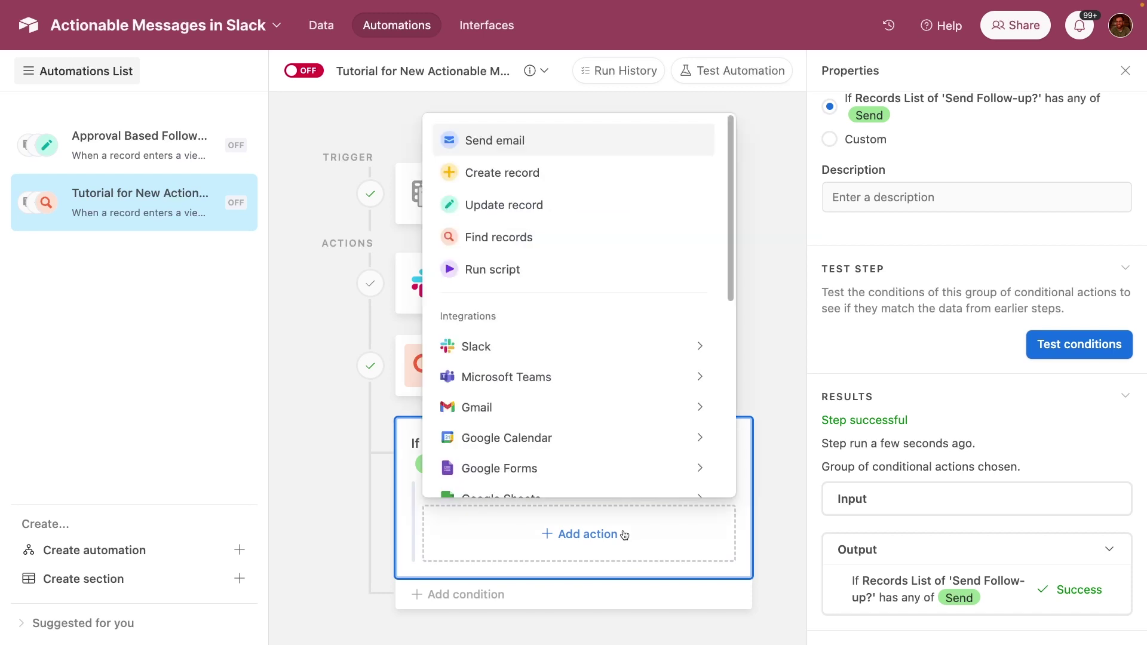
pyautogui.click(533, 135)
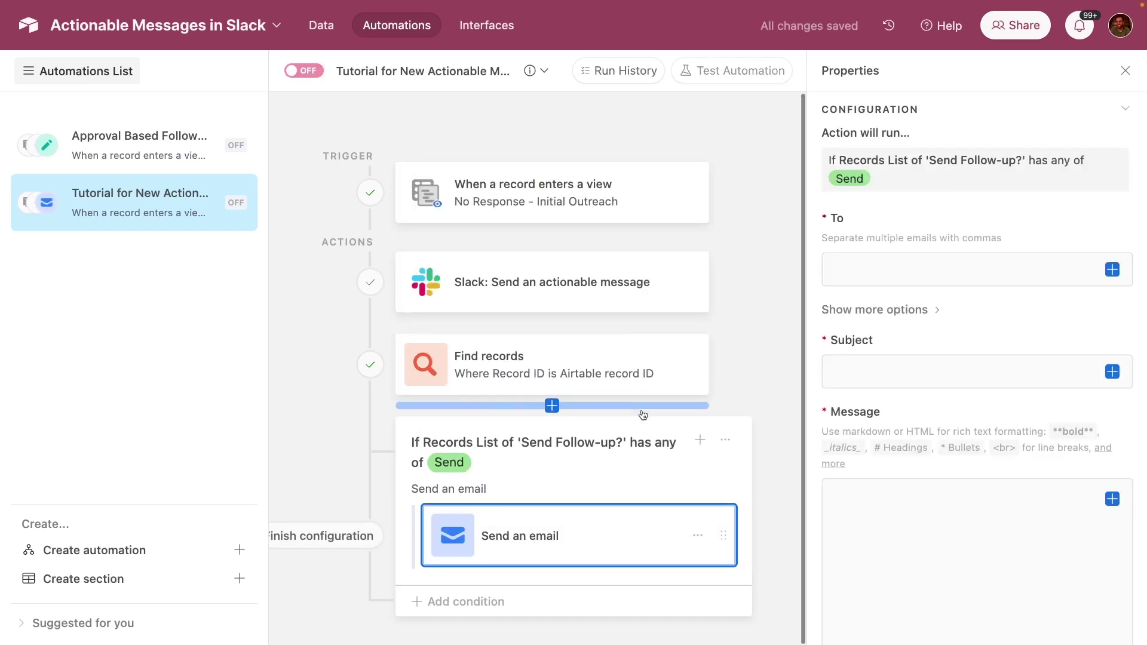
pyautogui.click(587, 571)
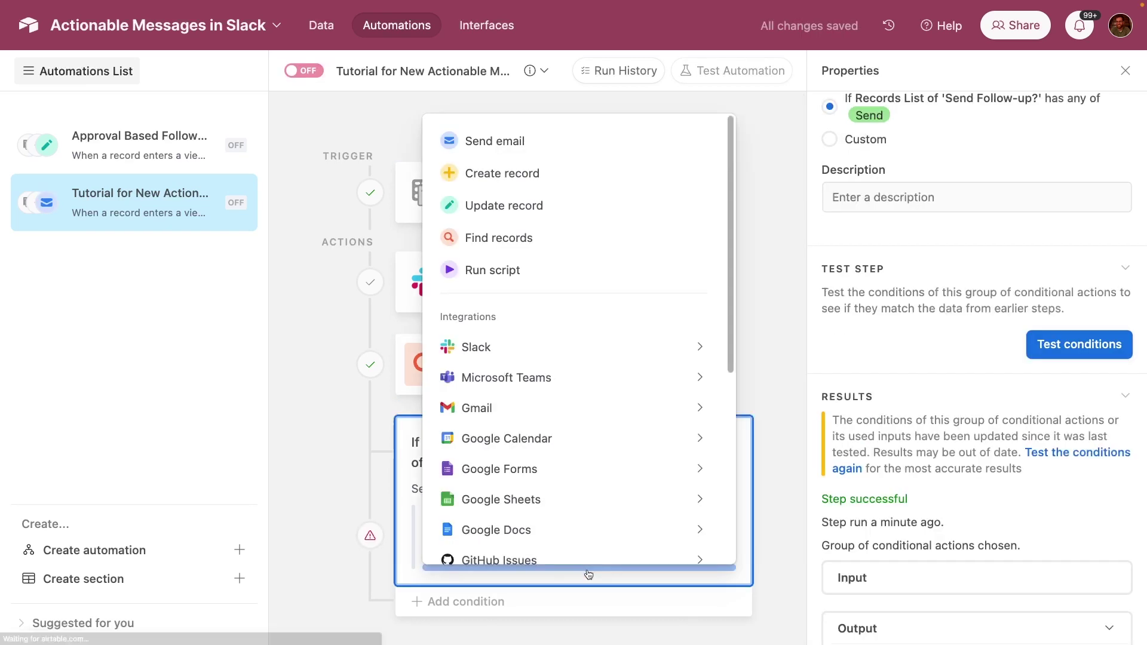
pyautogui.click(538, 205)
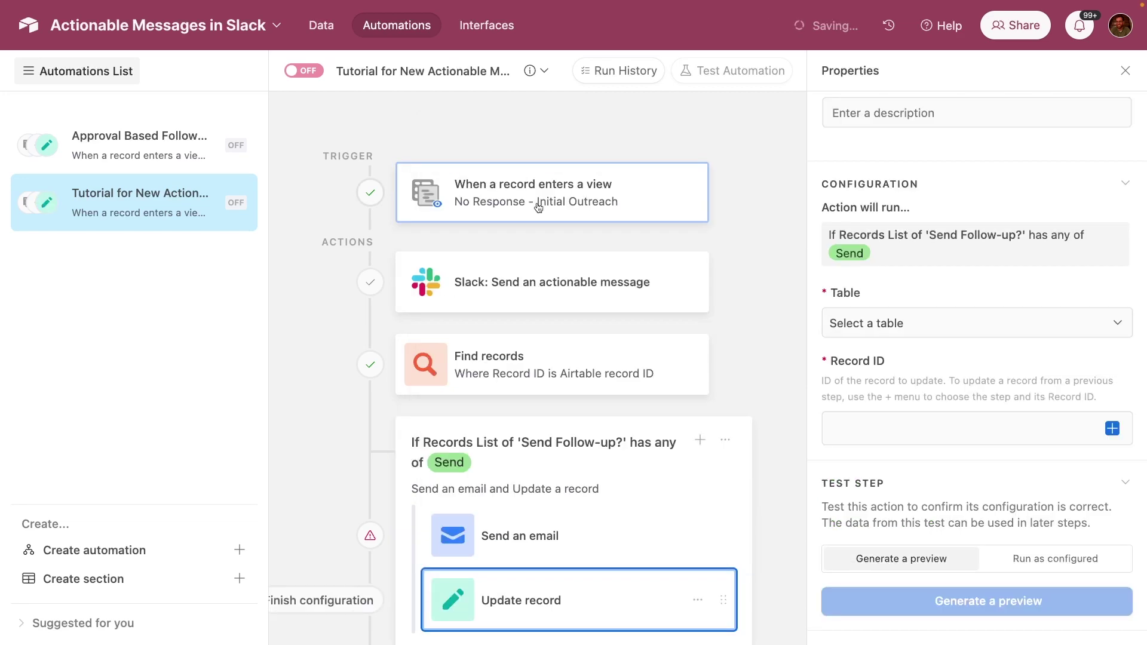
# - Address the email's To field to the Find records step's Email field values
pyautogui.click(565, 541)
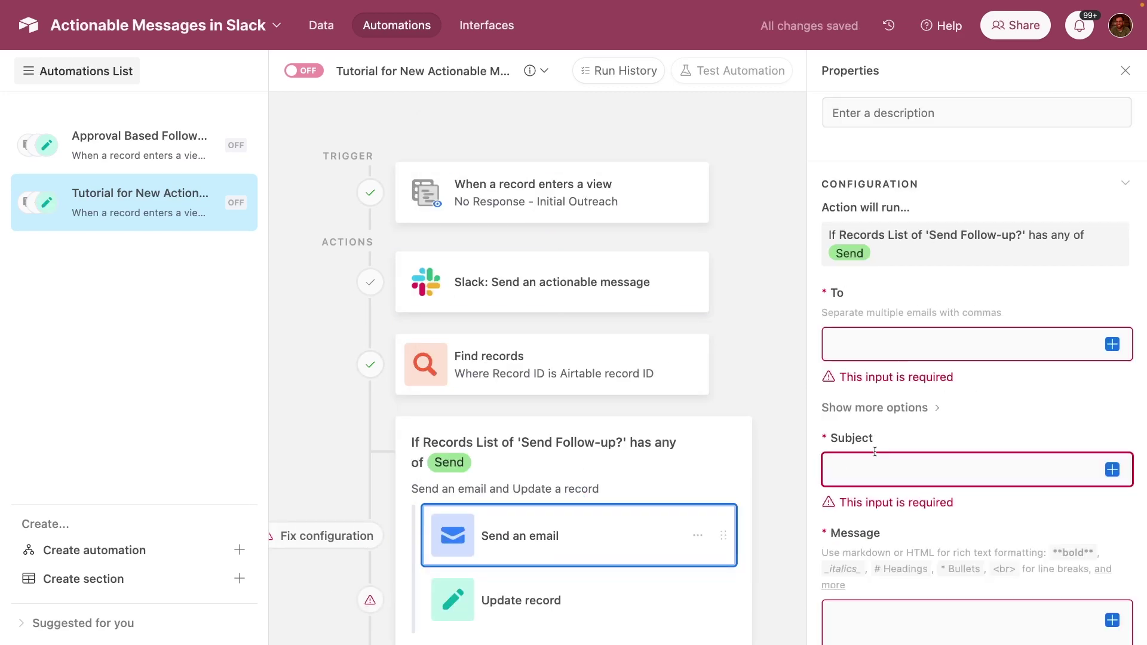
pyautogui.click(911, 353)
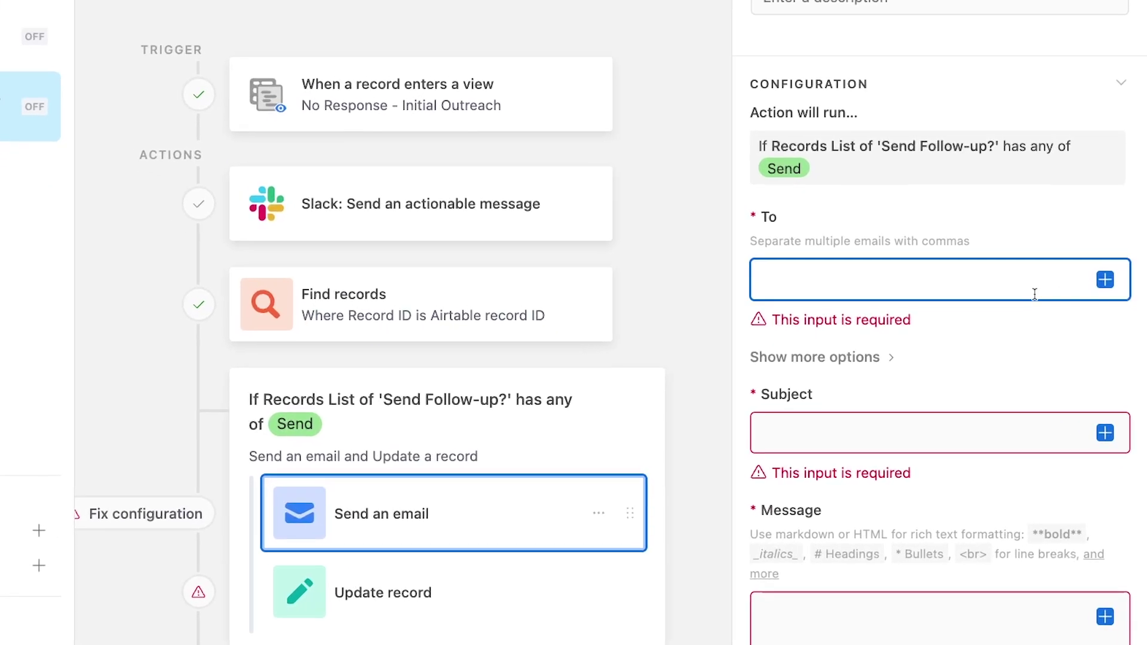
pyautogui.click(1104, 272)
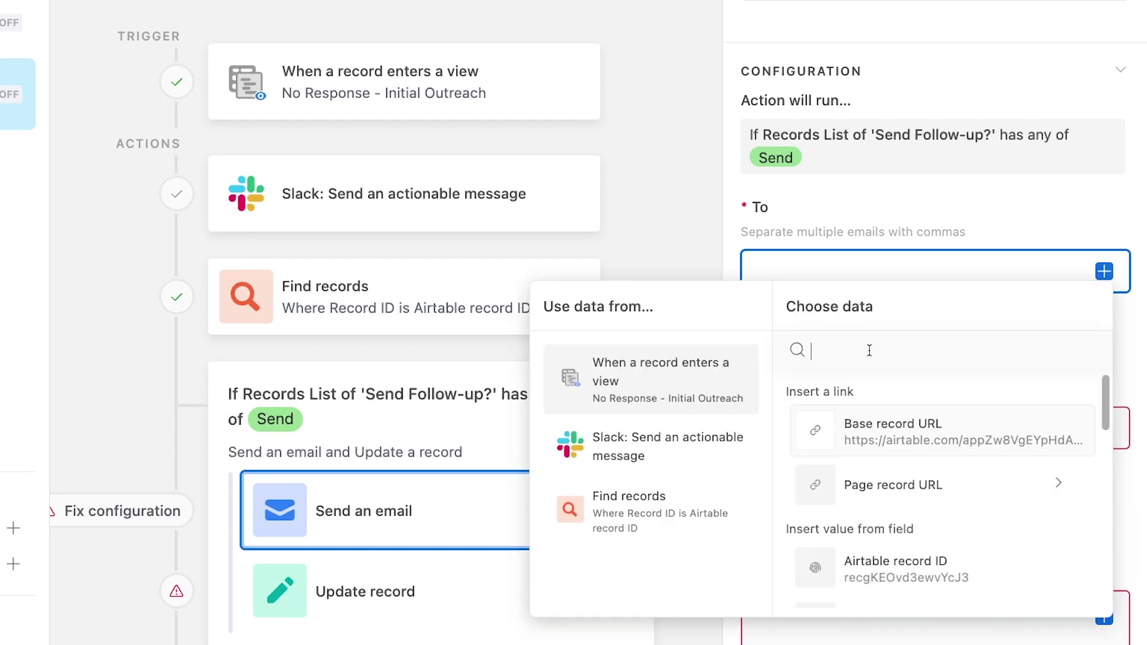
pyautogui.click(648, 507)
pyautogui.scroll(-5, 879, 560)
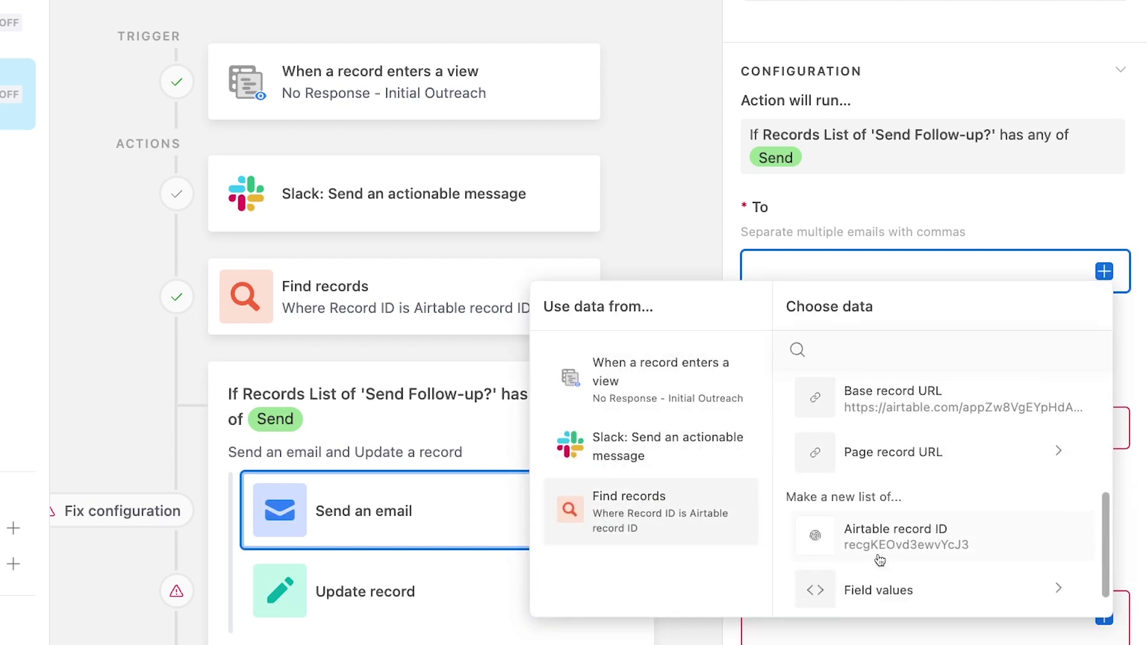
pyautogui.click(876, 577)
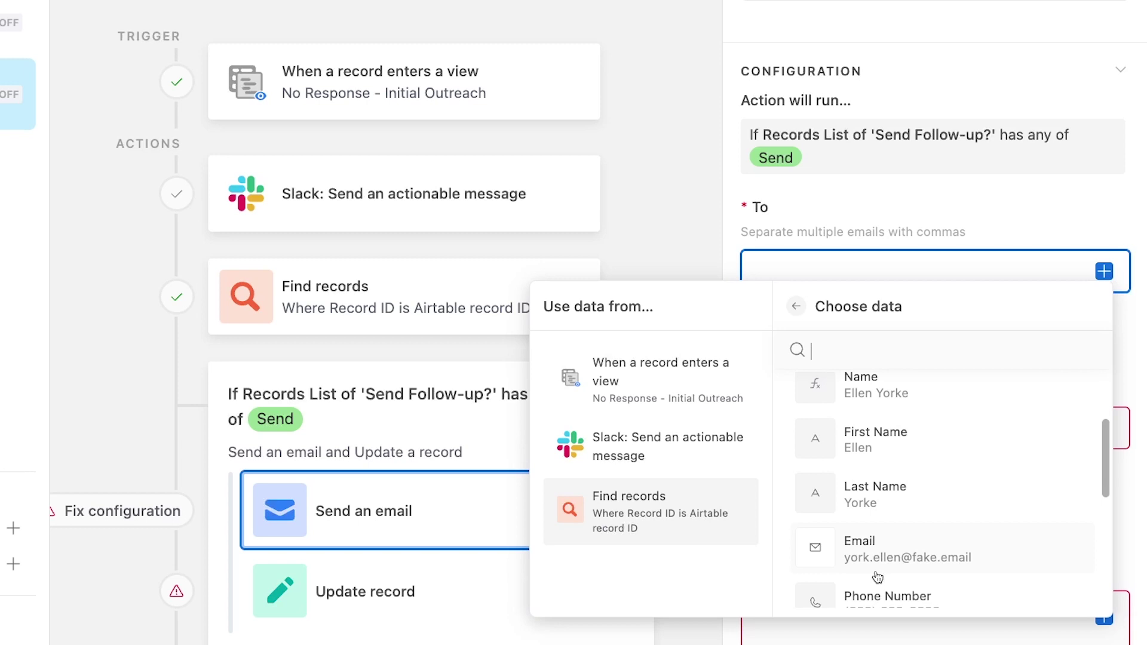
pyautogui.scroll(-3, 877, 577)
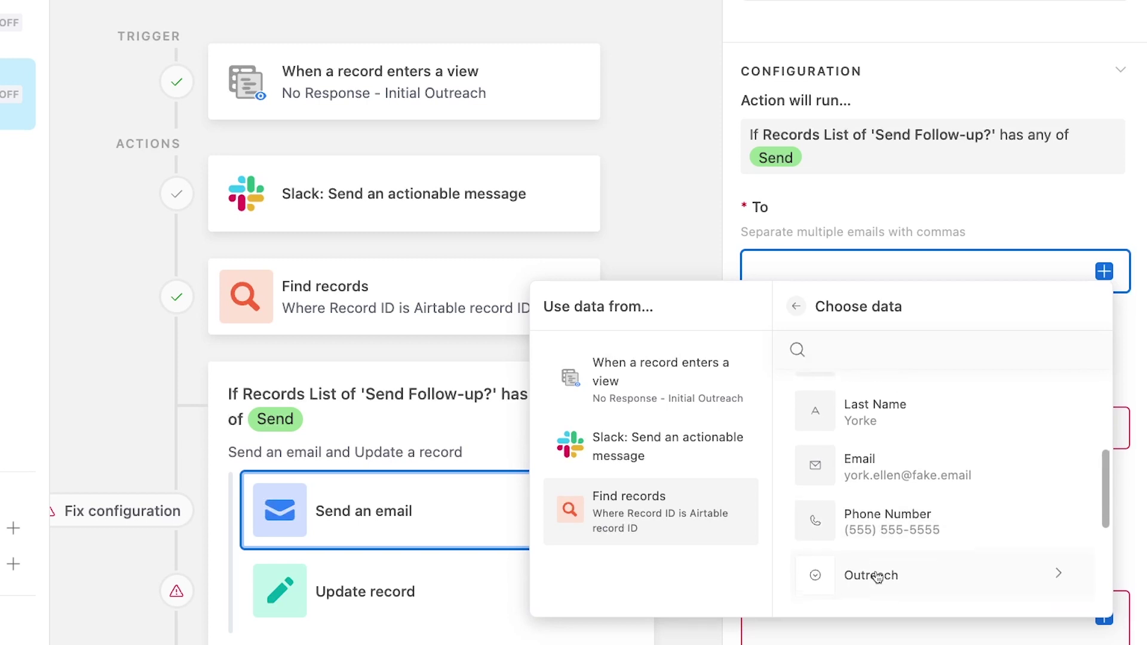
pyautogui.click(891, 473)
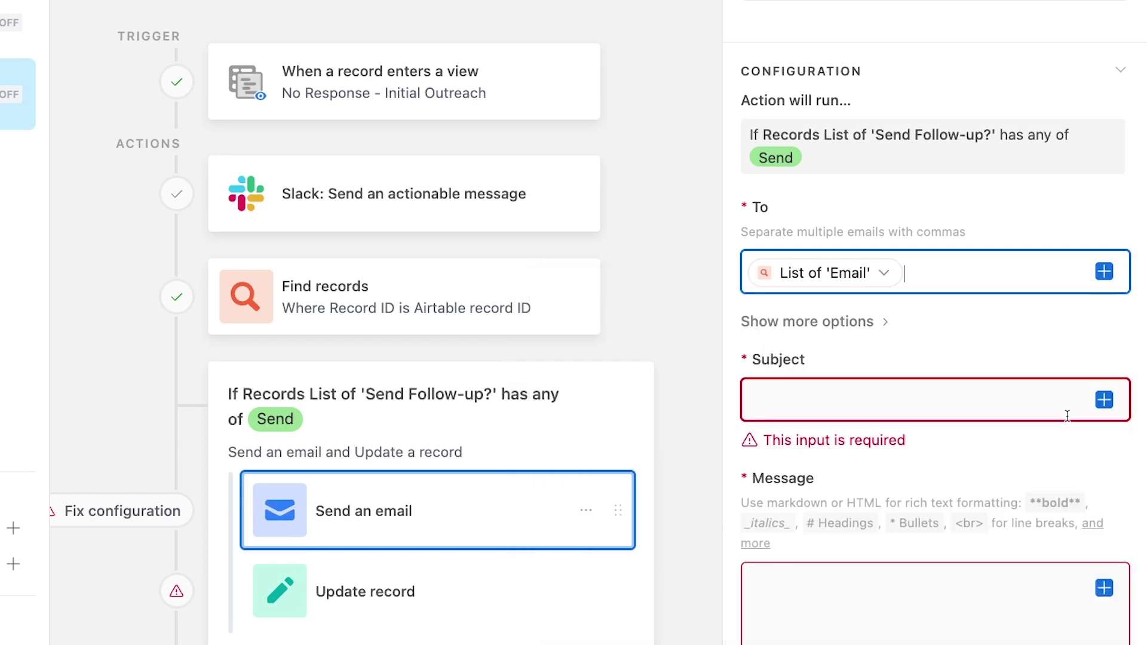
pyautogui.moveTo(853, 282)
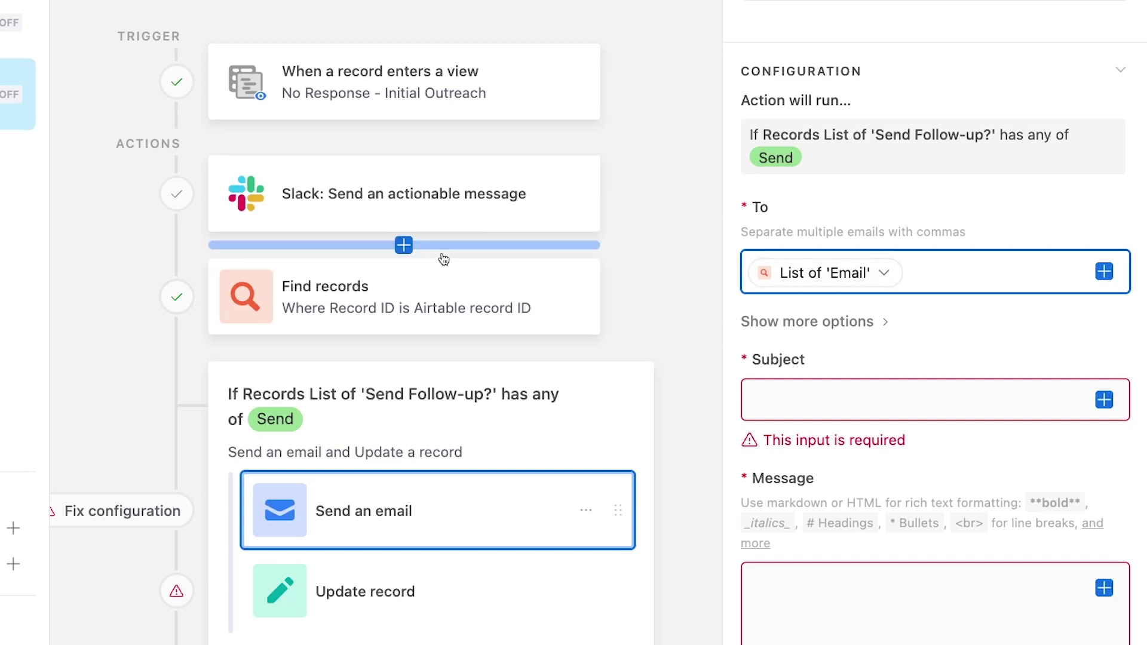
pyautogui.click(402, 295)
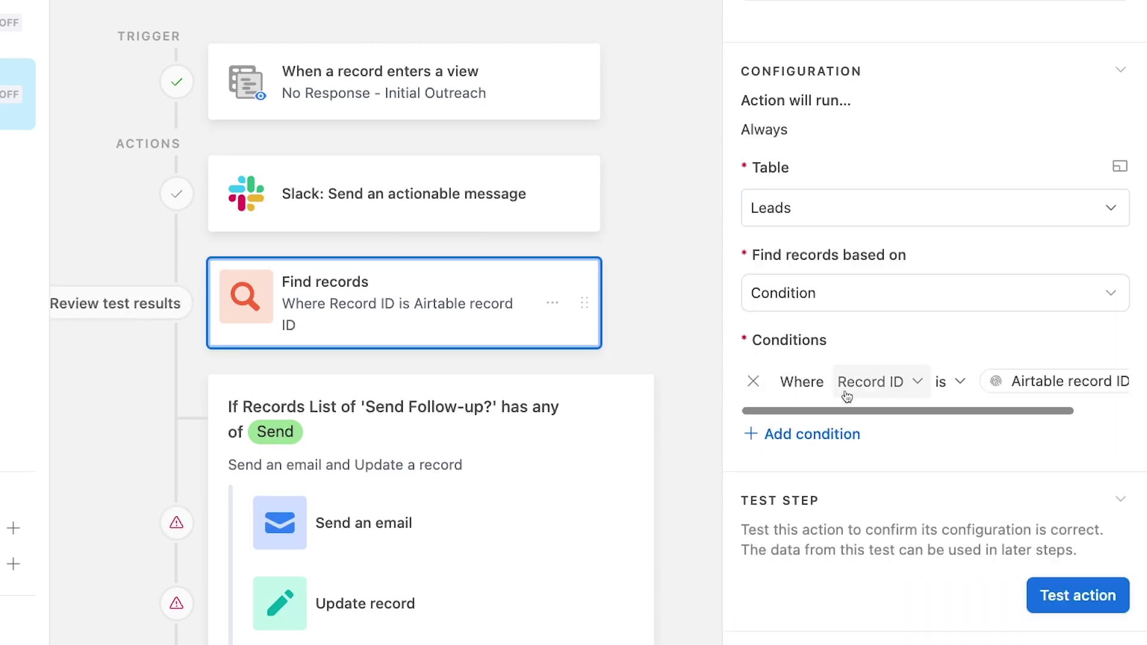
# - Give the email the subject 'Still need help with your automations?'
pyautogui.moveTo(1006, 393)
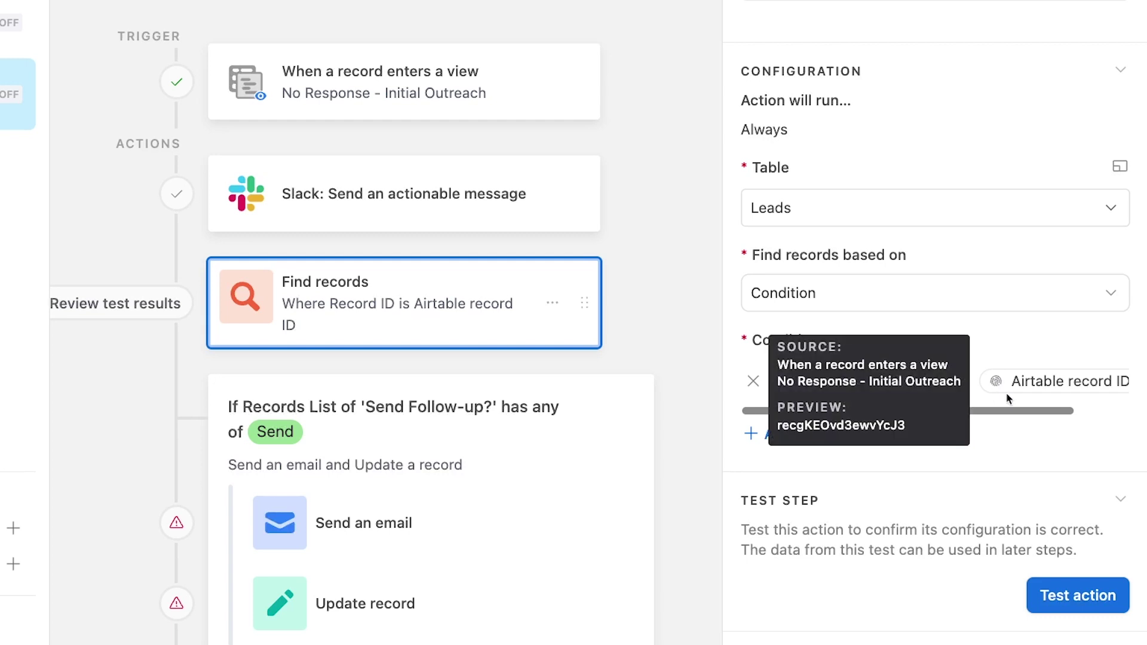
pyautogui.click(508, 534)
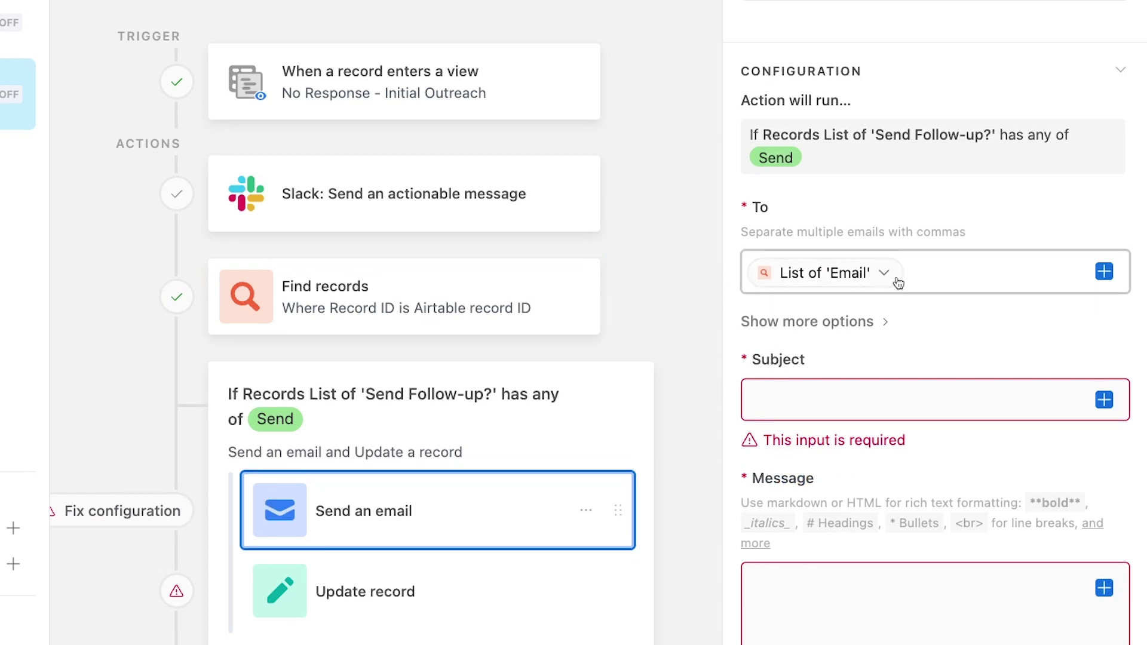
pyautogui.moveTo(894, 282)
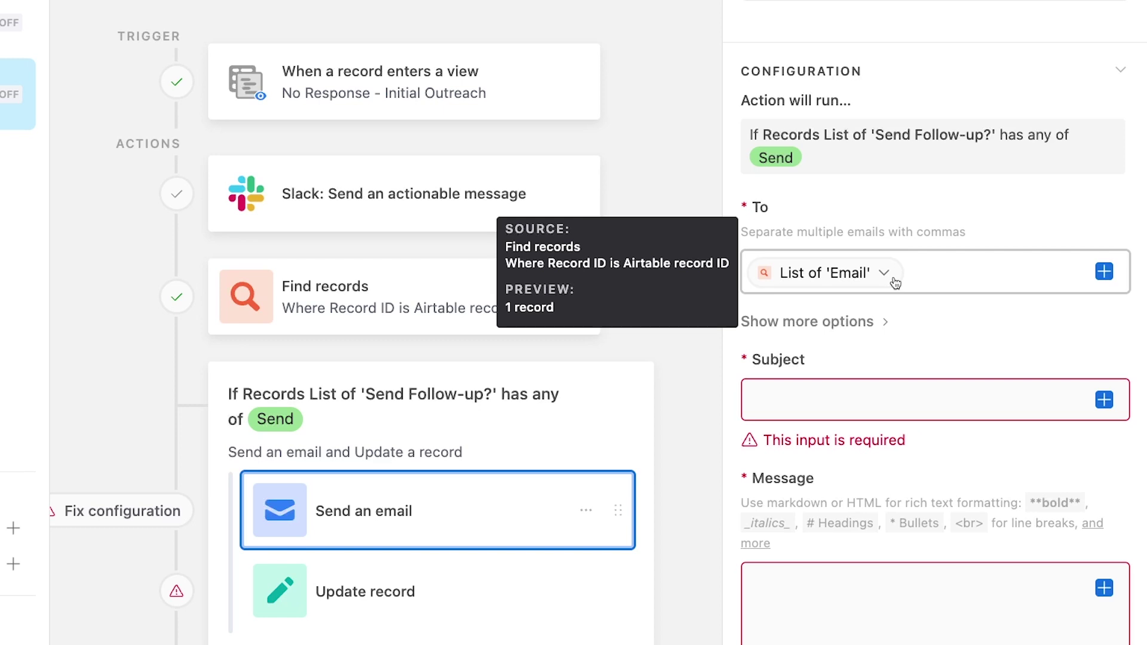
pyautogui.press('Tab')
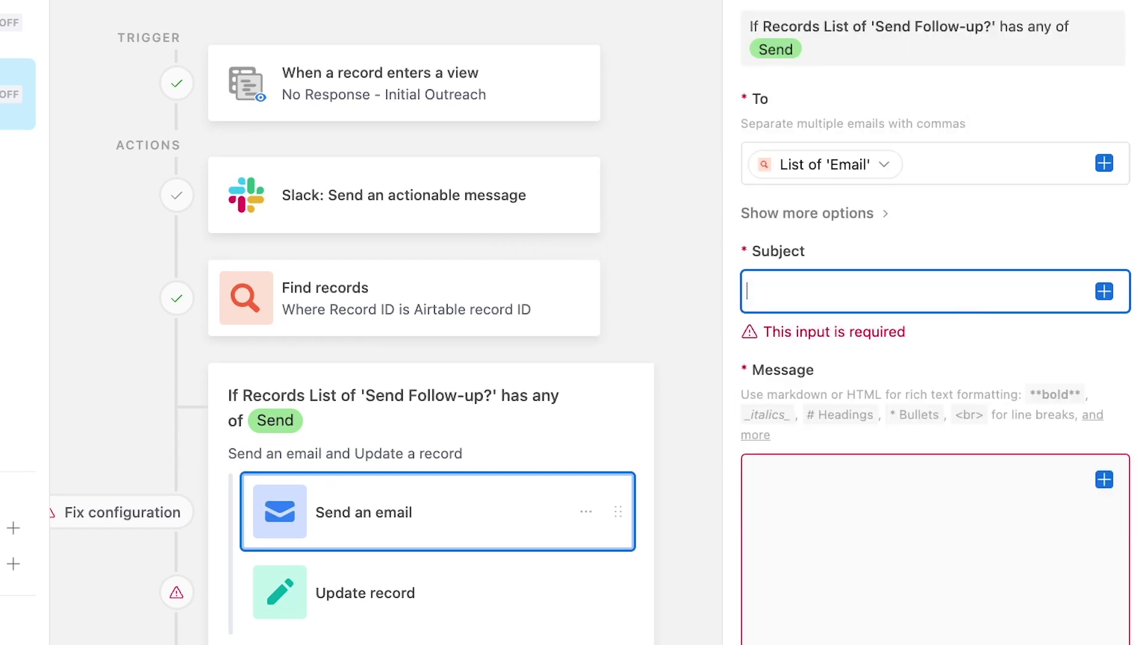
pyautogui.write('Still ')
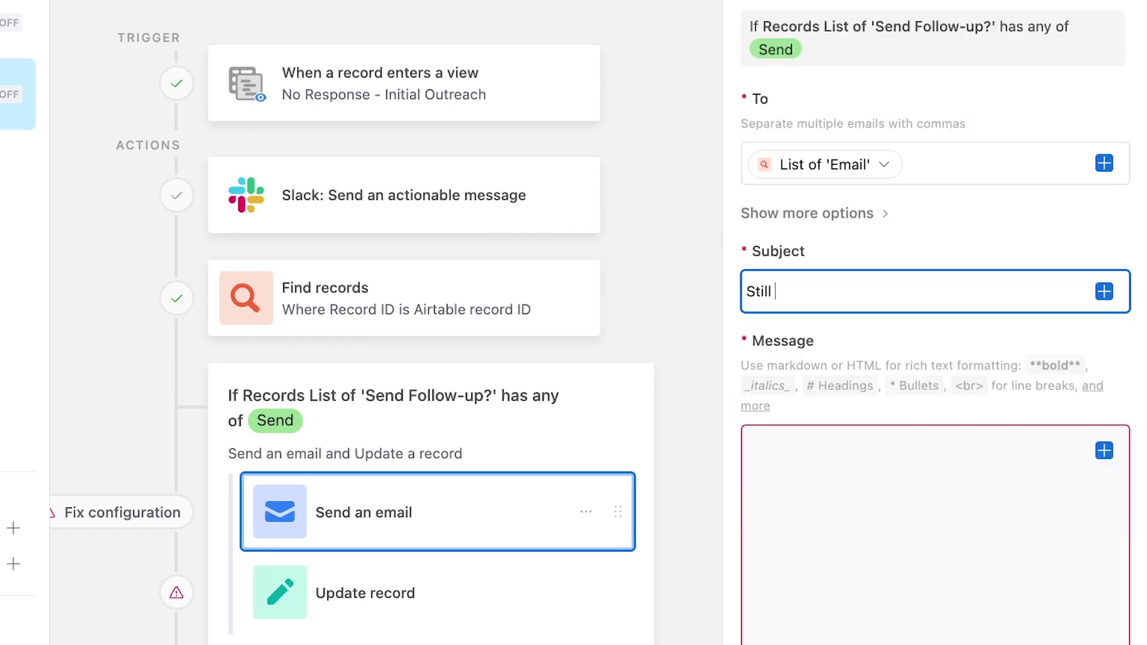
pyautogui.write('need help with your autom')
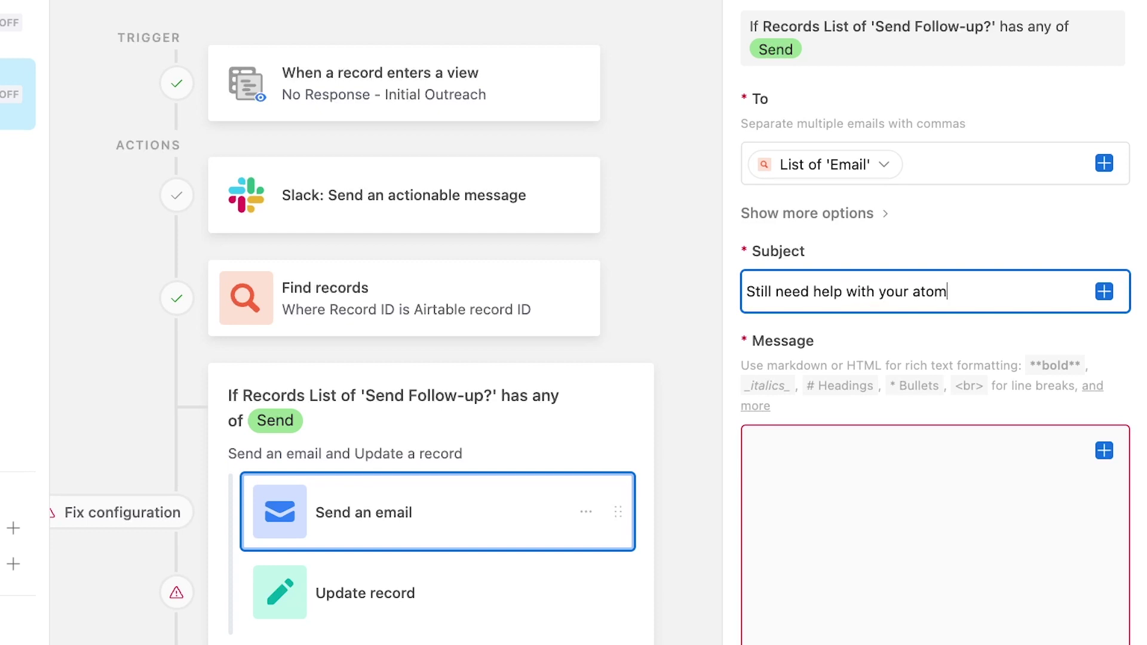
pyautogui.press('BackSpace')
pyautogui.press('BackSpace')
pyautogui.write('utomations?')
# - Paste in the prepared follow-up message with a First Name greeting, then preview the email
pyautogui.click(966, 456)
pyautogui.scroll(-3, 967, 456)
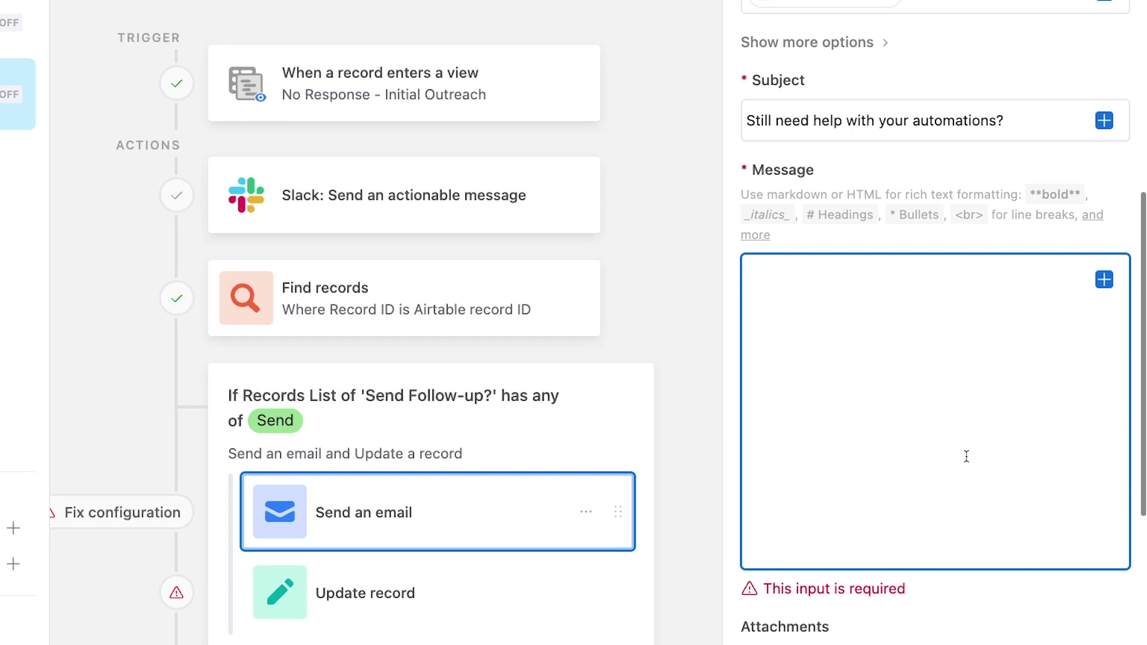
pyautogui.hotkey('ctrl', 'v')
pyautogui.press('Up')
pyautogui.press('Up')
pyautogui.press('Up')
pyautogui.press('Up')
pyautogui.press('Up')
pyautogui.press('Up')
pyautogui.press('Up')
pyautogui.press('Up')
pyautogui.press('Up')
pyautogui.press('Up')
pyautogui.press('Up')
pyautogui.press('Up')
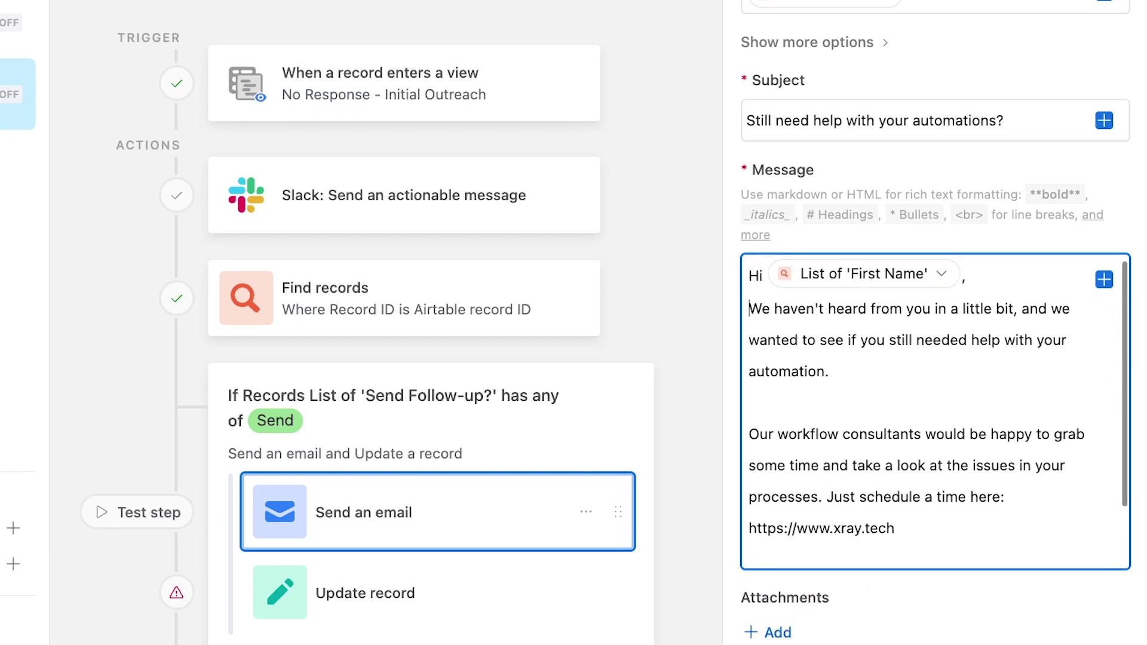
pyautogui.scroll(-5, 744, 508)
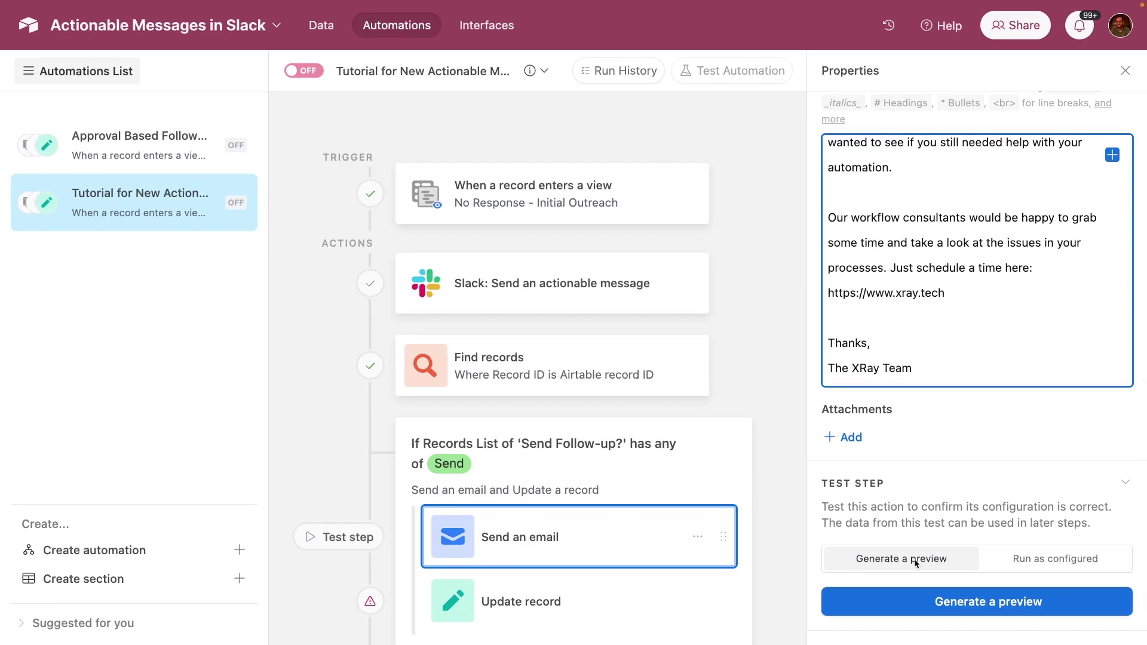
pyautogui.click(939, 601)
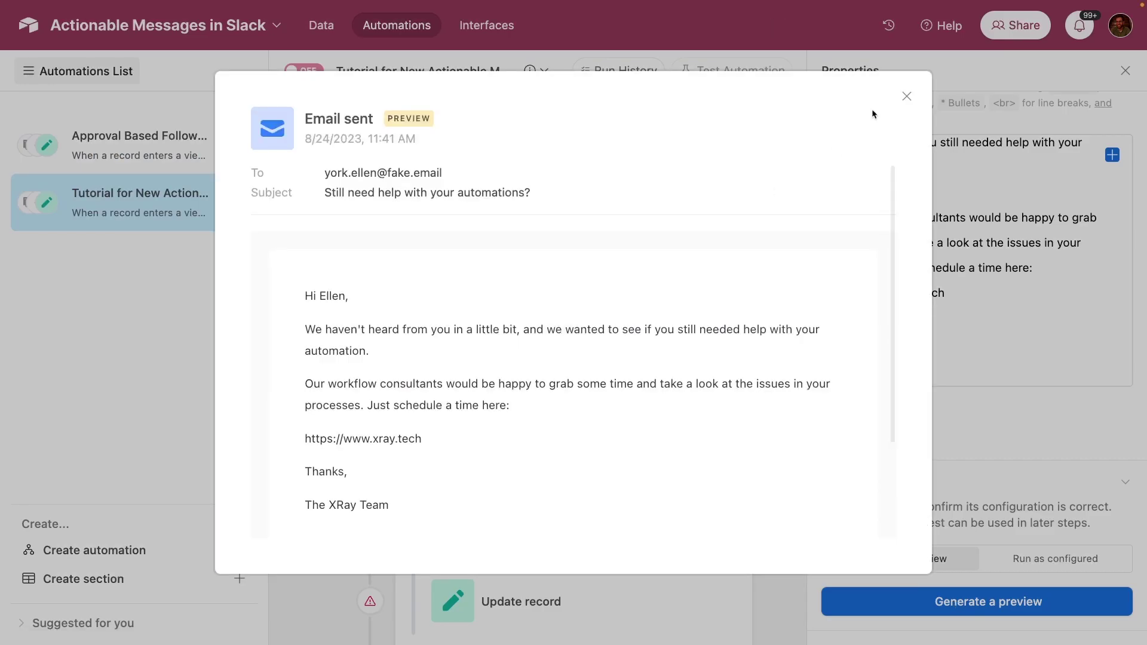
pyautogui.click(907, 95)
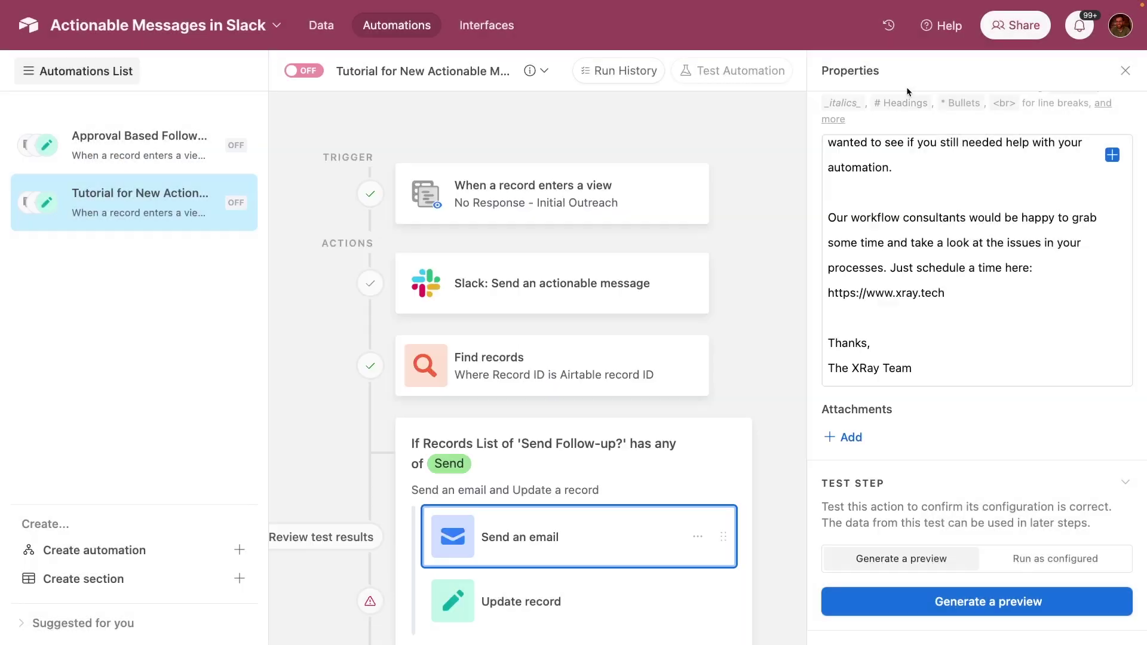
pyautogui.scroll(-1, 771, 388)
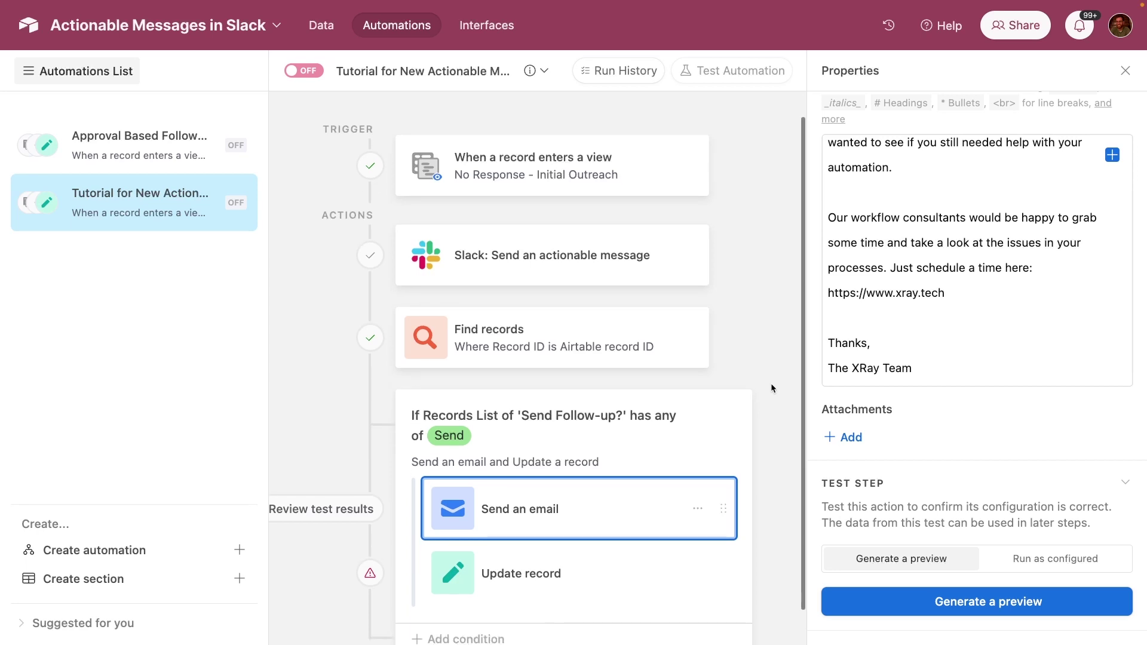
# - Point the Update record step at the Leads table using the Airtable record ID
pyautogui.click(570, 586)
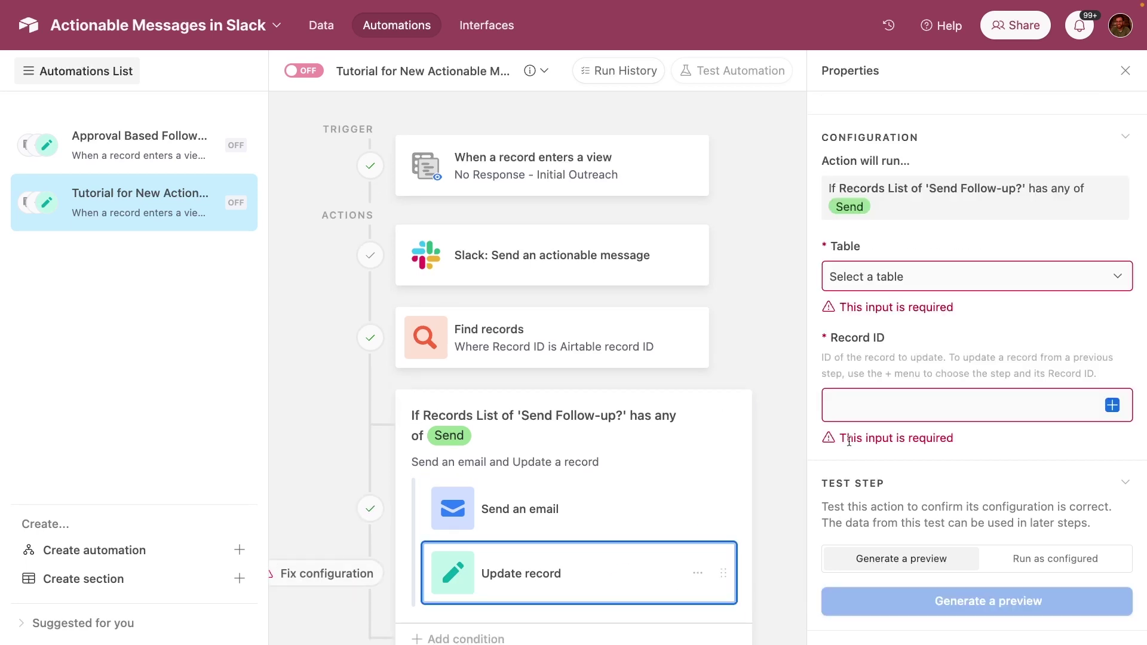
pyautogui.click(840, 279)
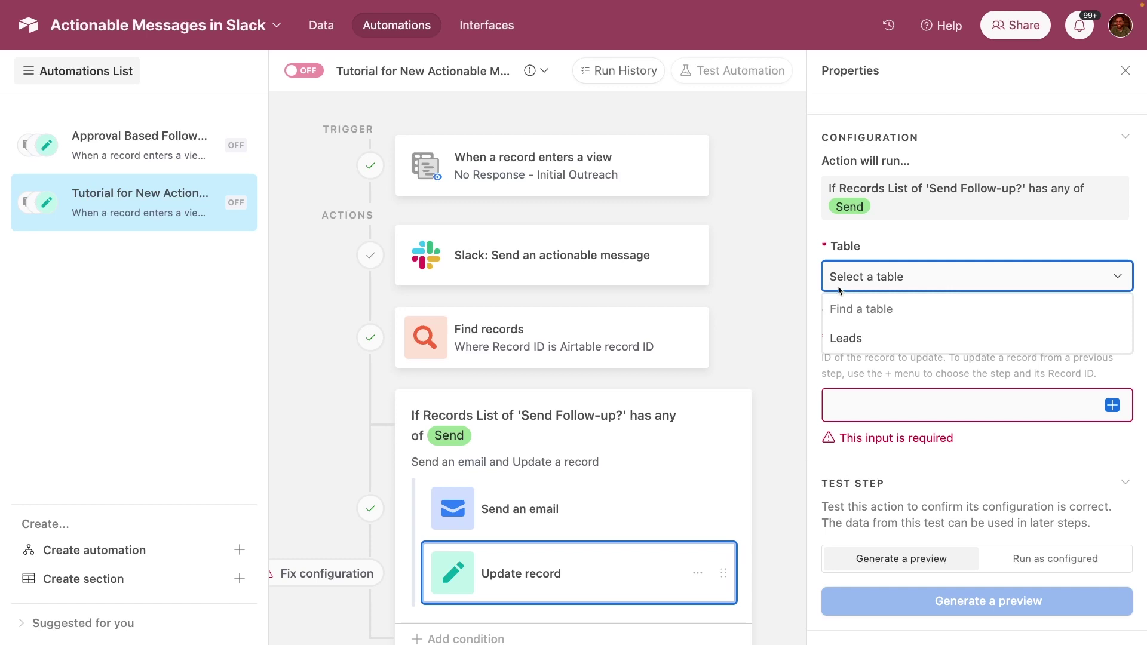
pyautogui.click(848, 346)
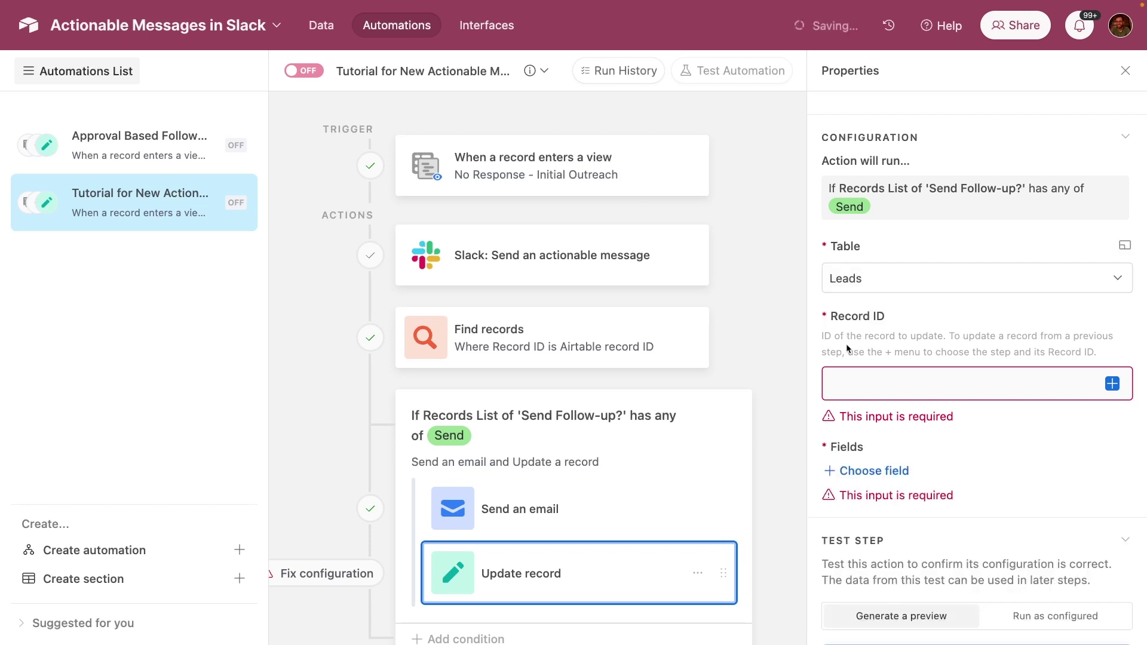
pyautogui.click(1111, 384)
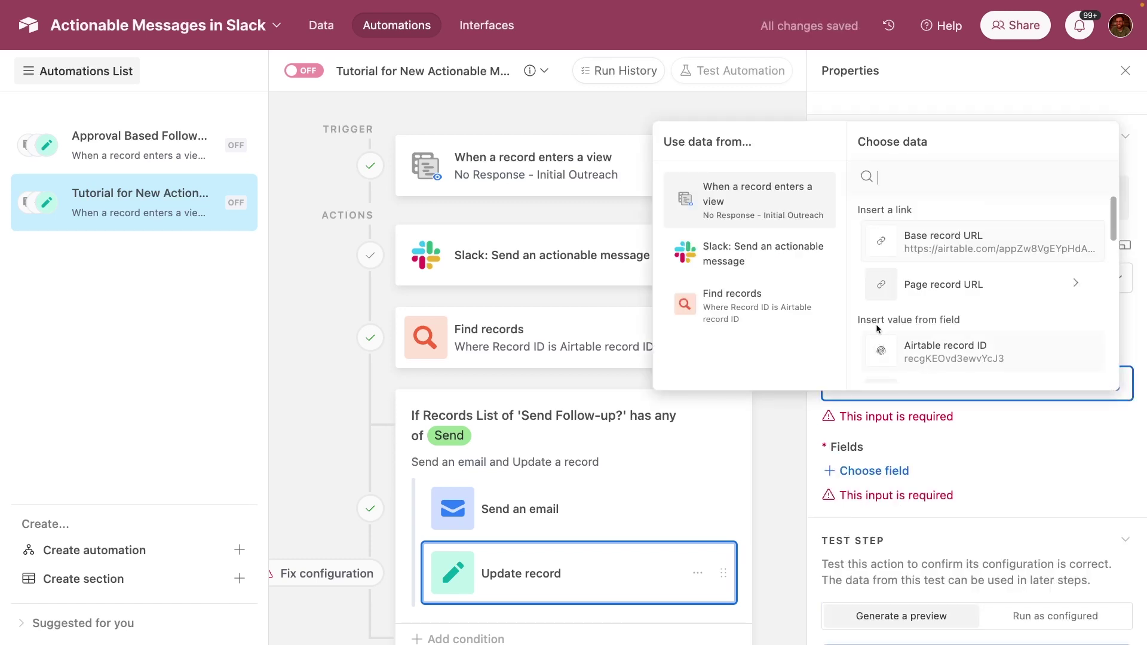
pyautogui.click(950, 346)
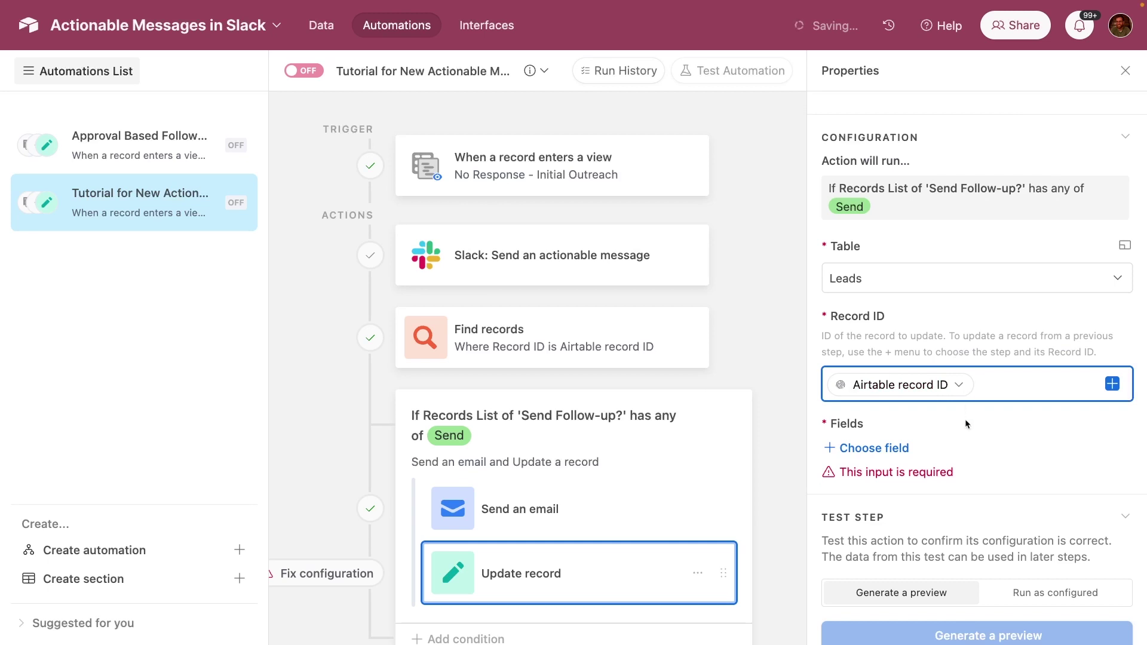
# - Add the Outreach and Send Follow-up? fields to update, setting Outreach to First Follow-up
pyautogui.click(874, 449)
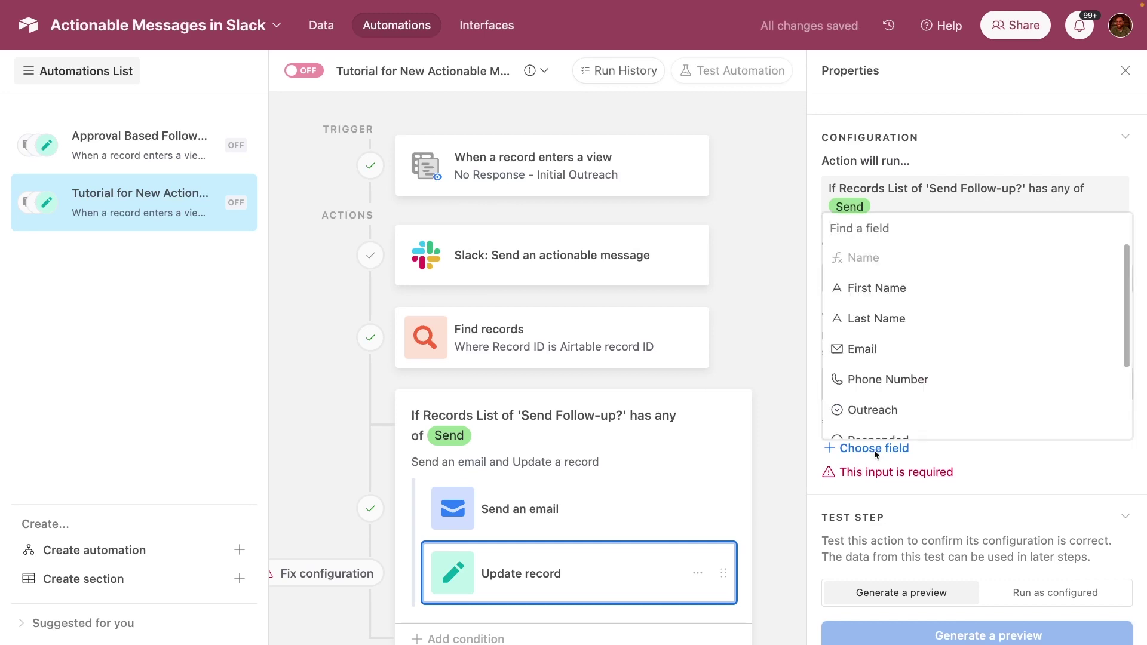
pyautogui.click(881, 409)
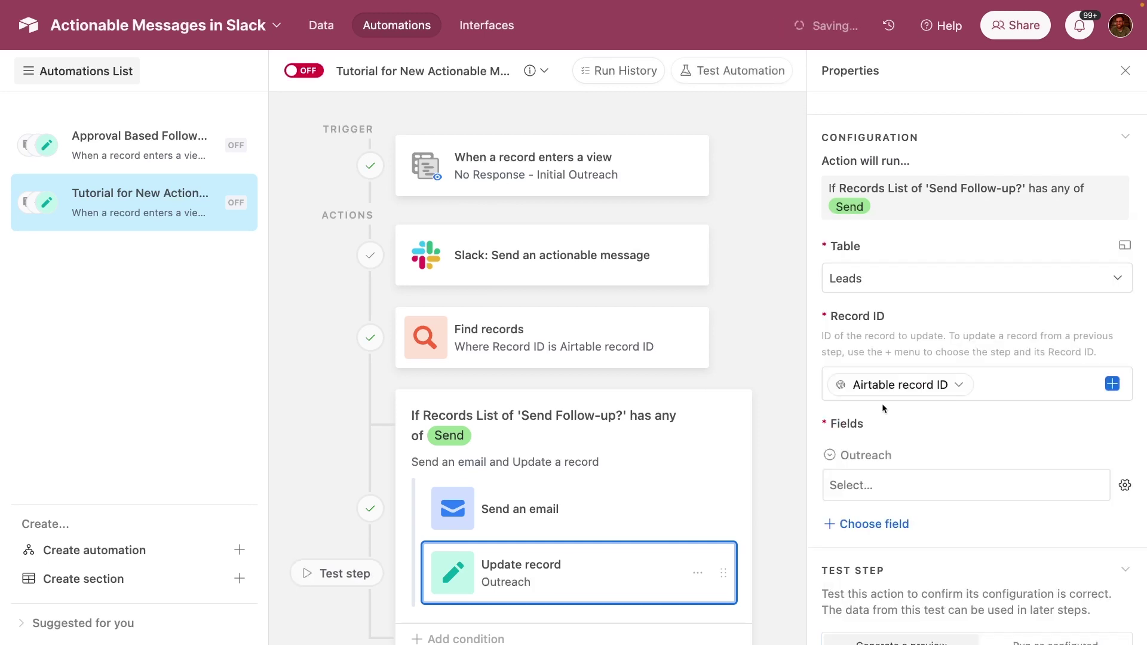
pyautogui.click(861, 527)
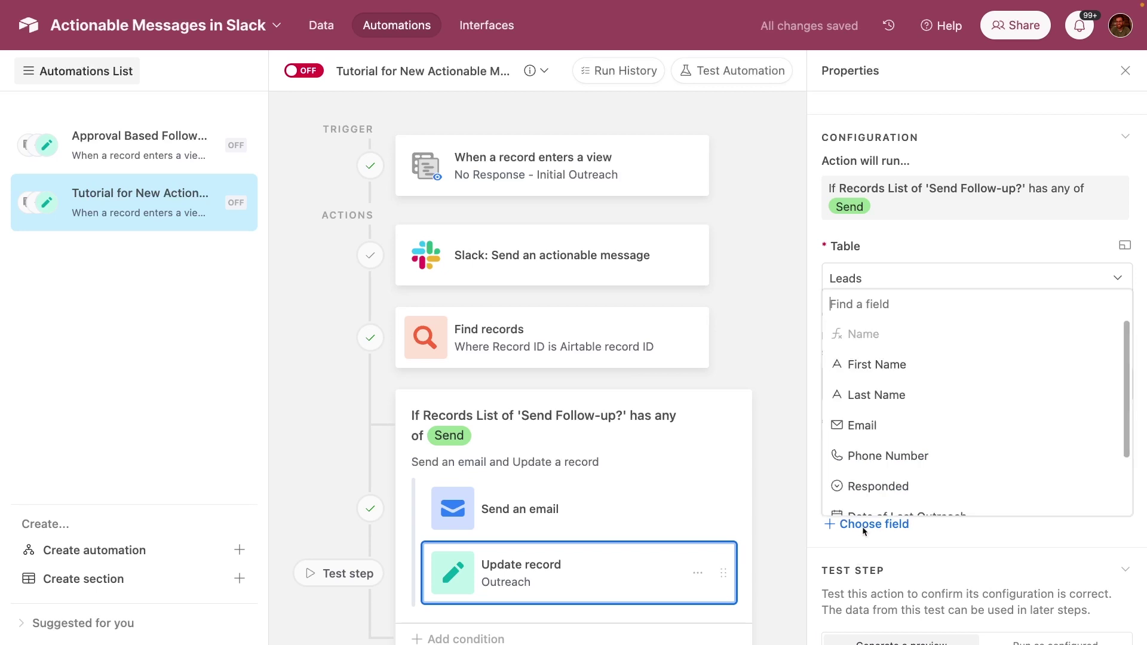
pyautogui.scroll(-2, 901, 467)
pyautogui.click(894, 470)
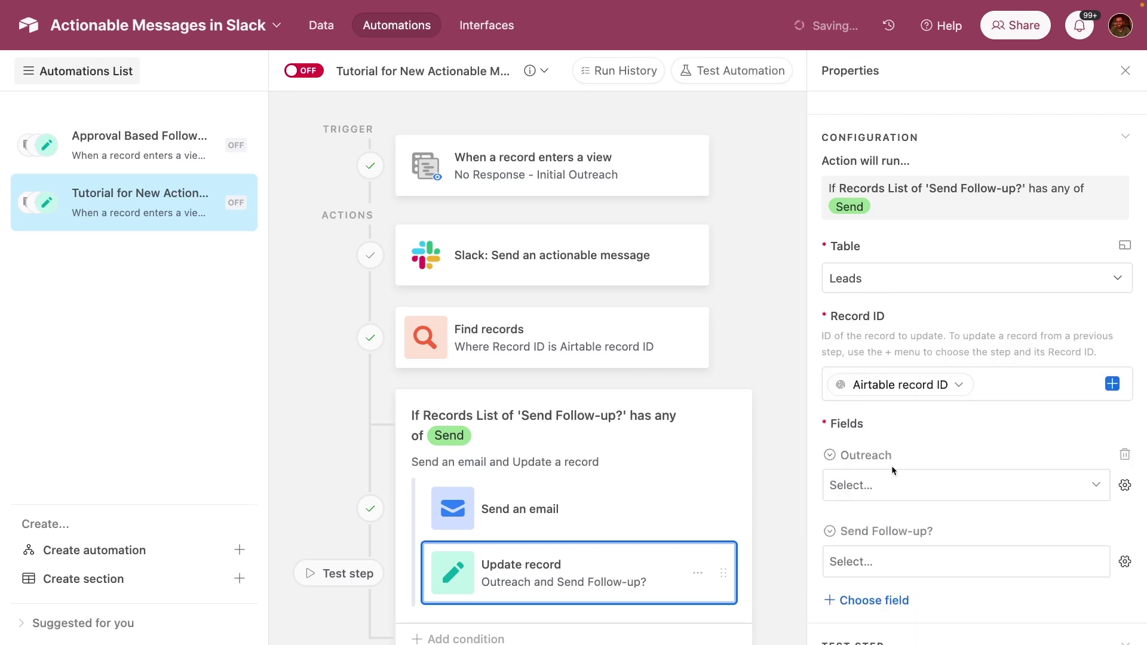
pyautogui.scroll(-3, 892, 465)
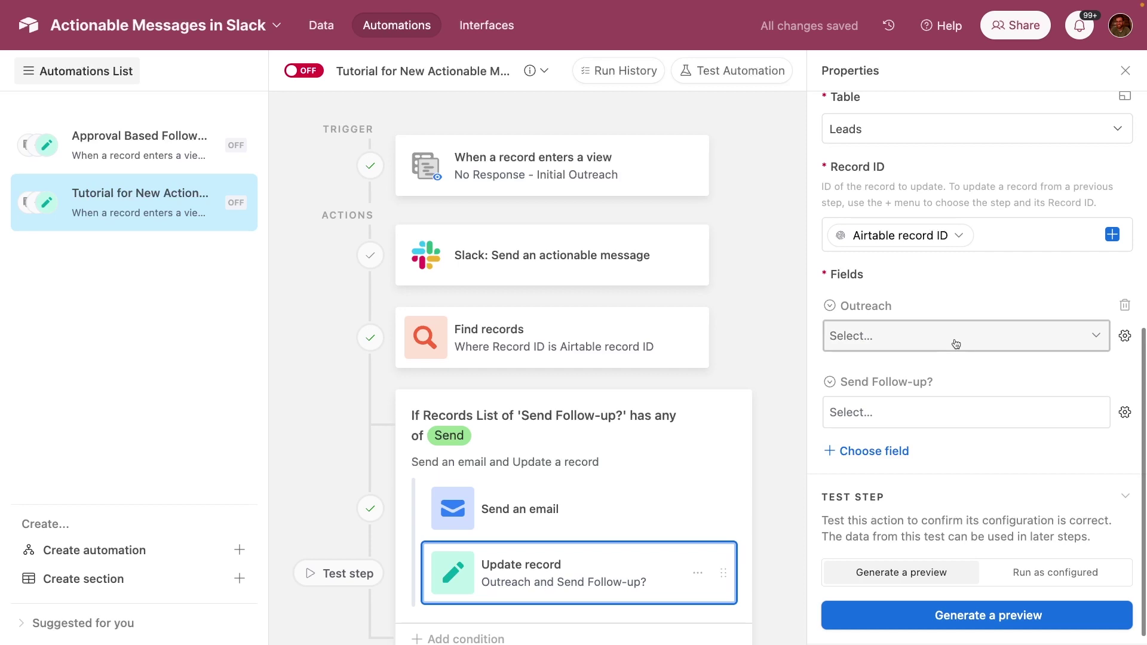
pyautogui.click(953, 335)
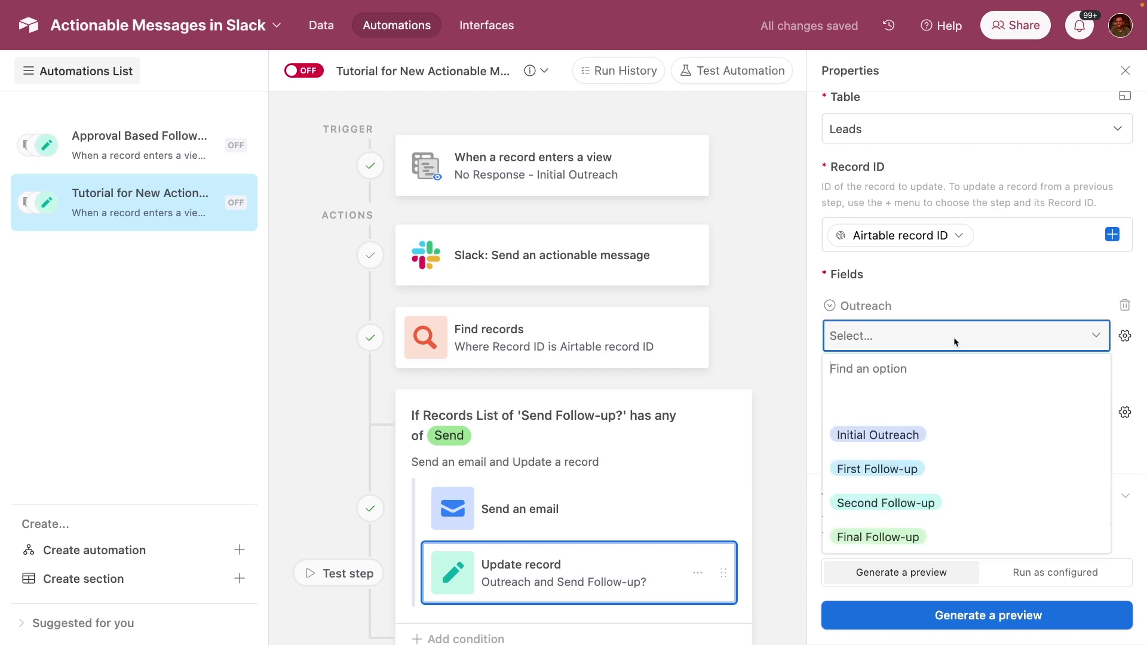
pyautogui.click(903, 478)
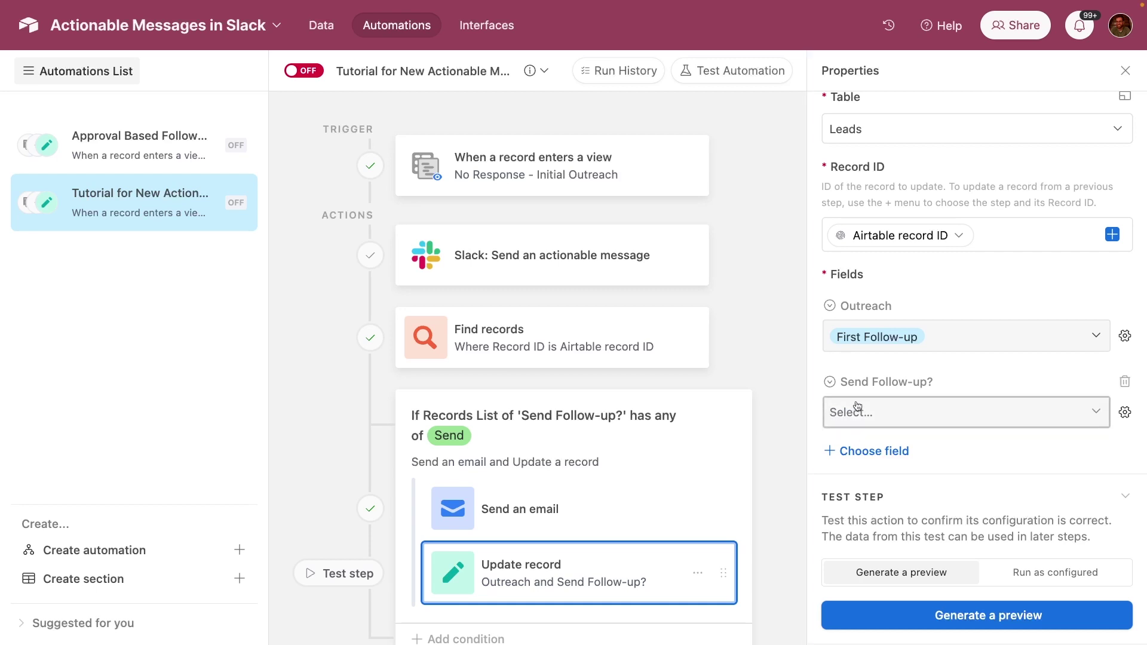
pyautogui.scroll(-1, 866, 508)
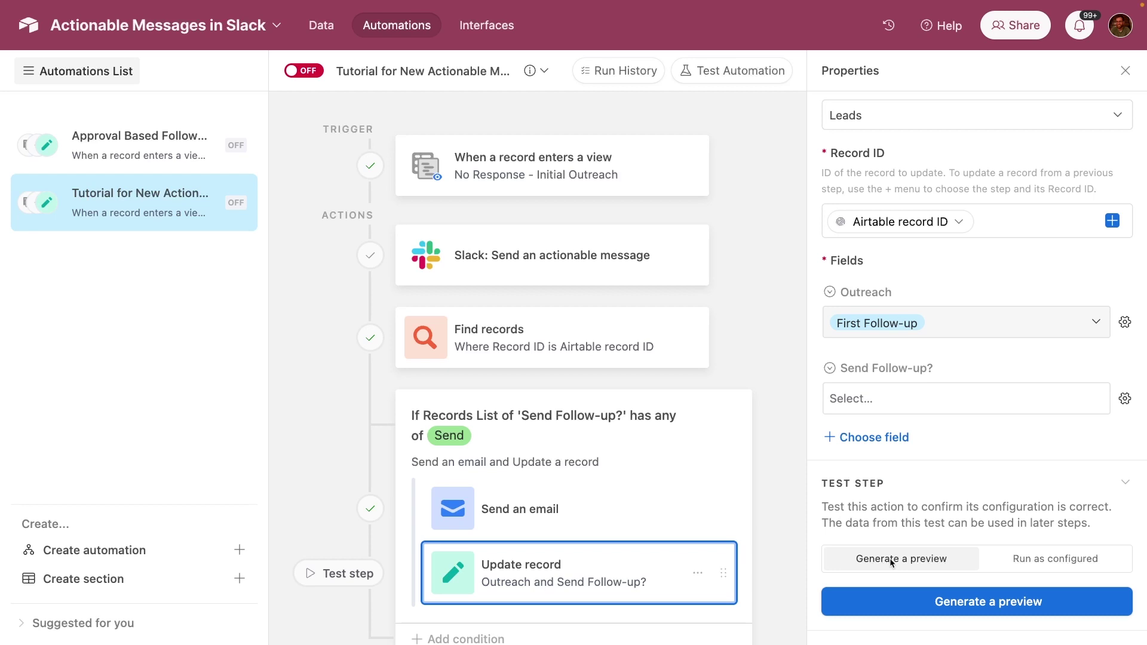
# - Generate a preview of the Update record step, confirming Outreach becomes First Follow-up
pyautogui.click(880, 597)
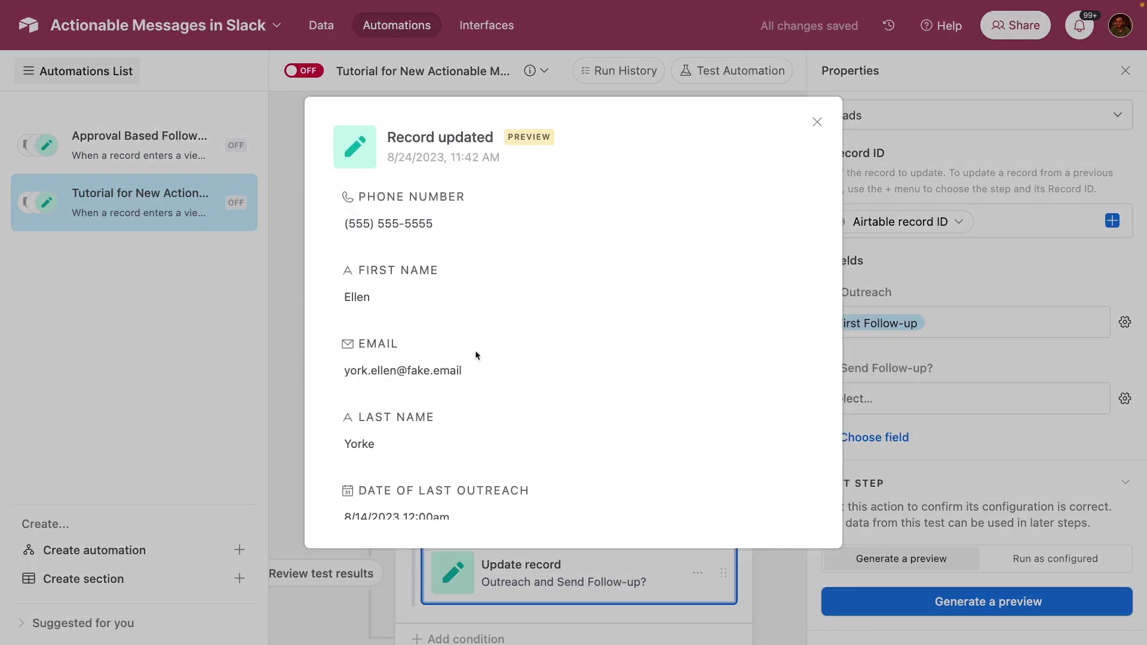
pyautogui.scroll(-10, 476, 356)
pyautogui.scroll(1, 476, 355)
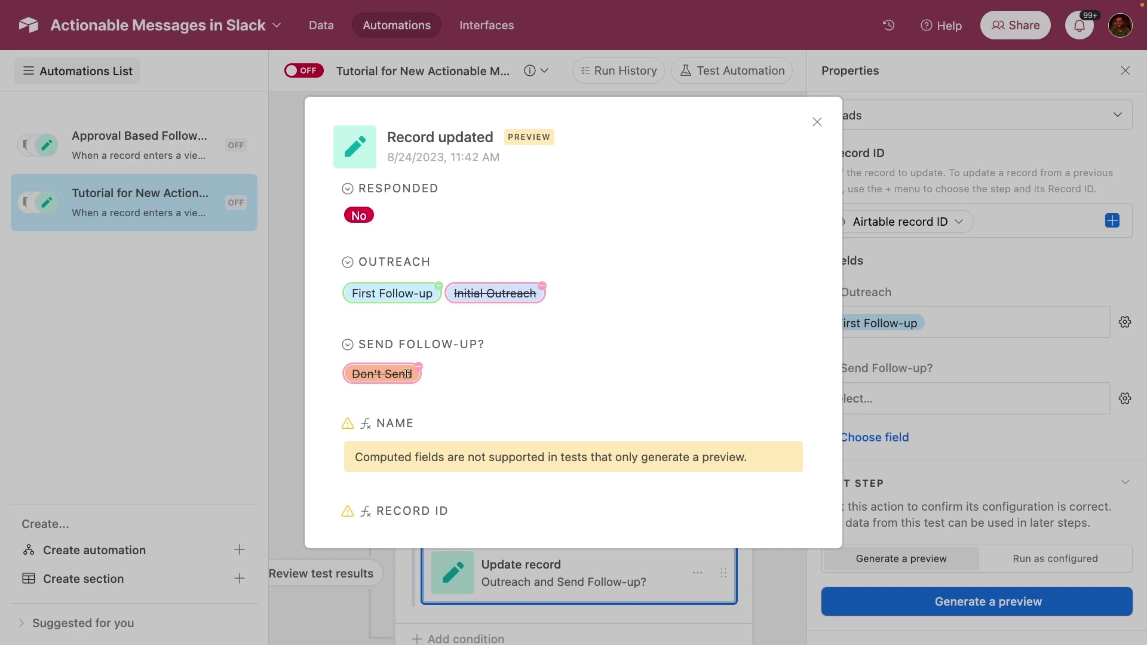
pyautogui.click(817, 122)
pyautogui.scroll(-4, 954, 392)
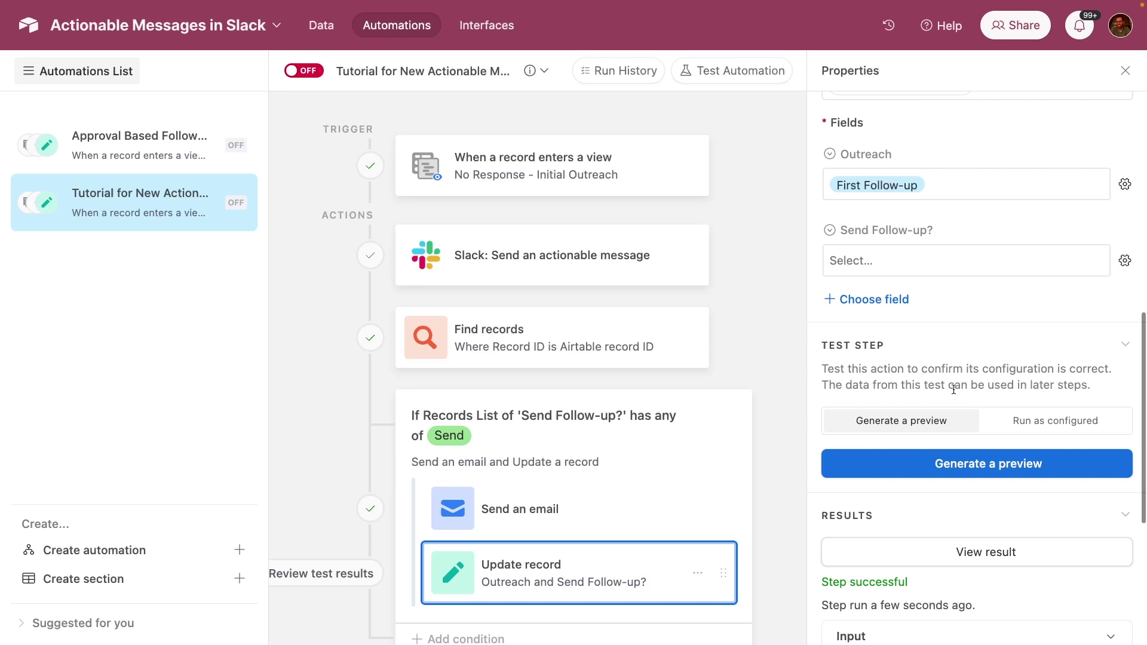
# - Switch the automation ON, then run a live test using the sample lead record
pyautogui.click(306, 71)
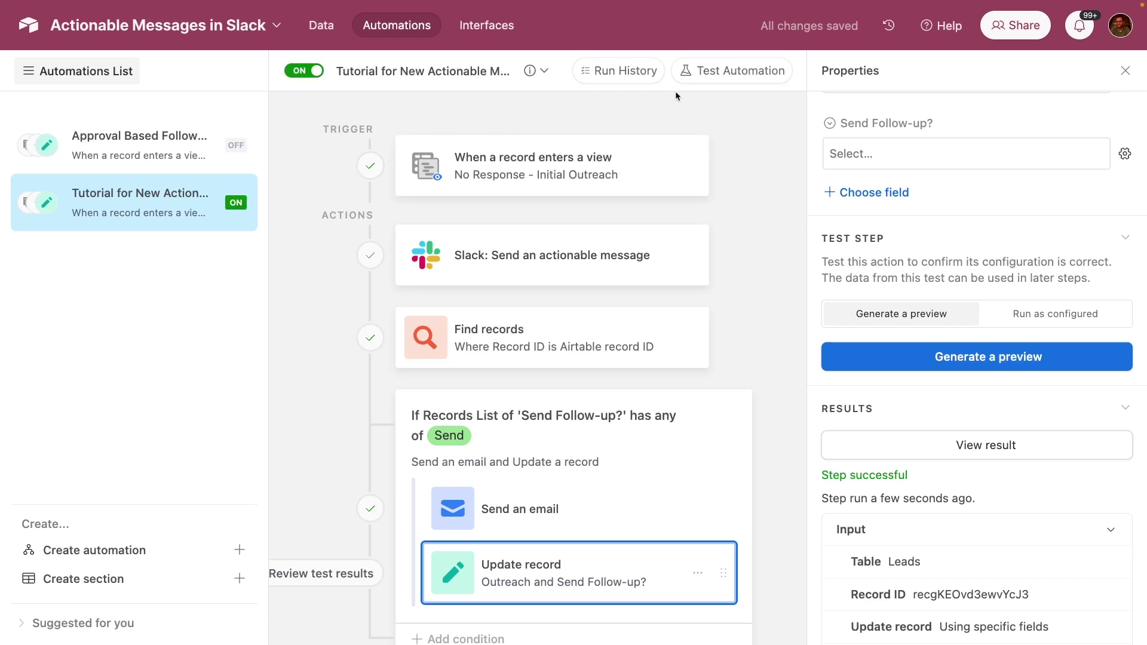
pyautogui.click(733, 81)
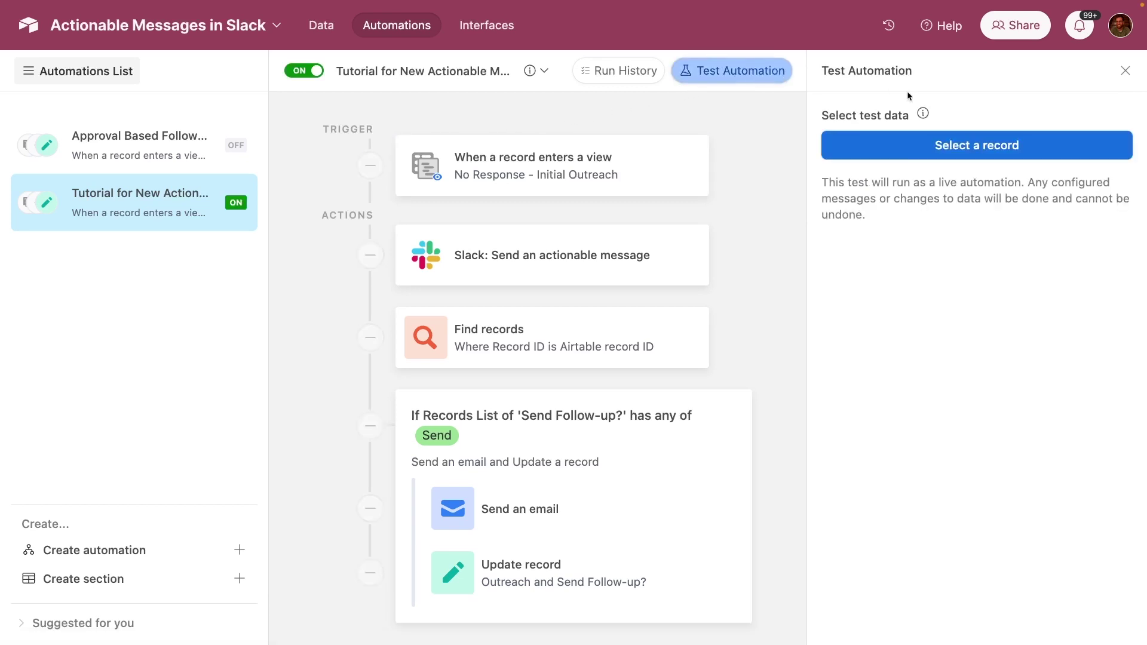
pyautogui.click(942, 147)
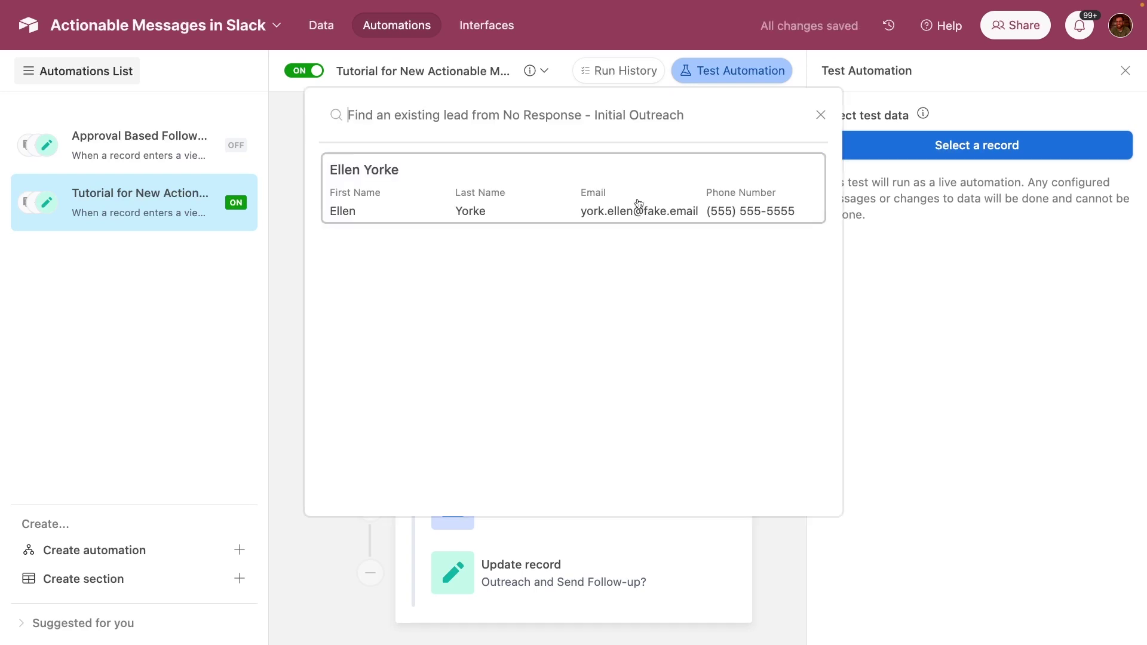
pyautogui.click(606, 202)
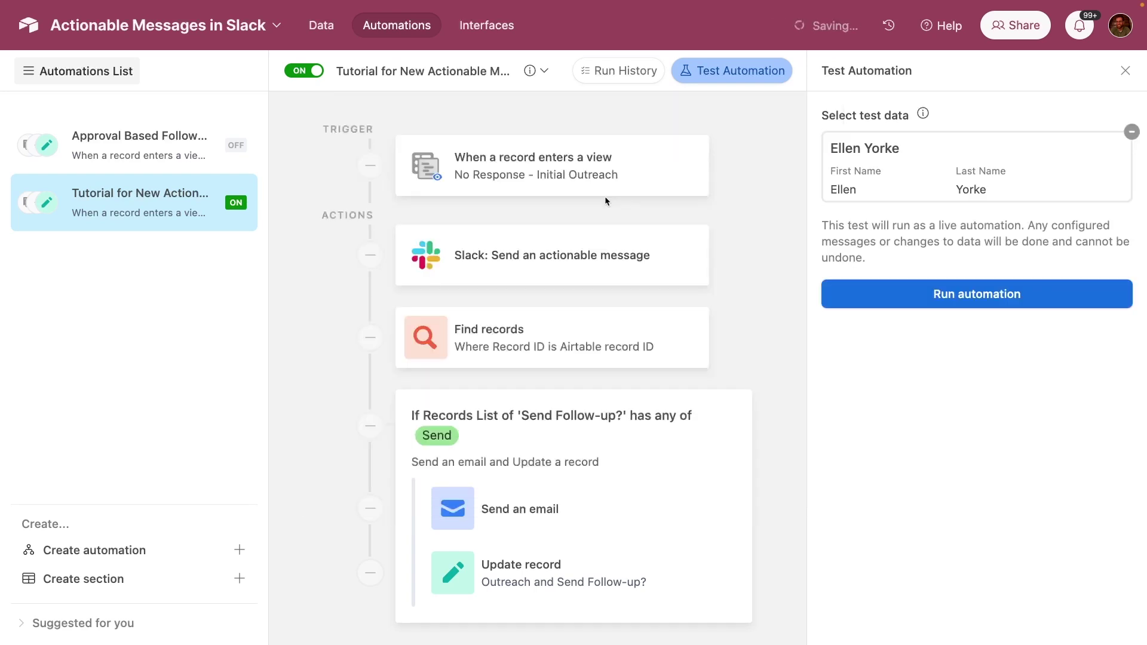
pyautogui.click(959, 302)
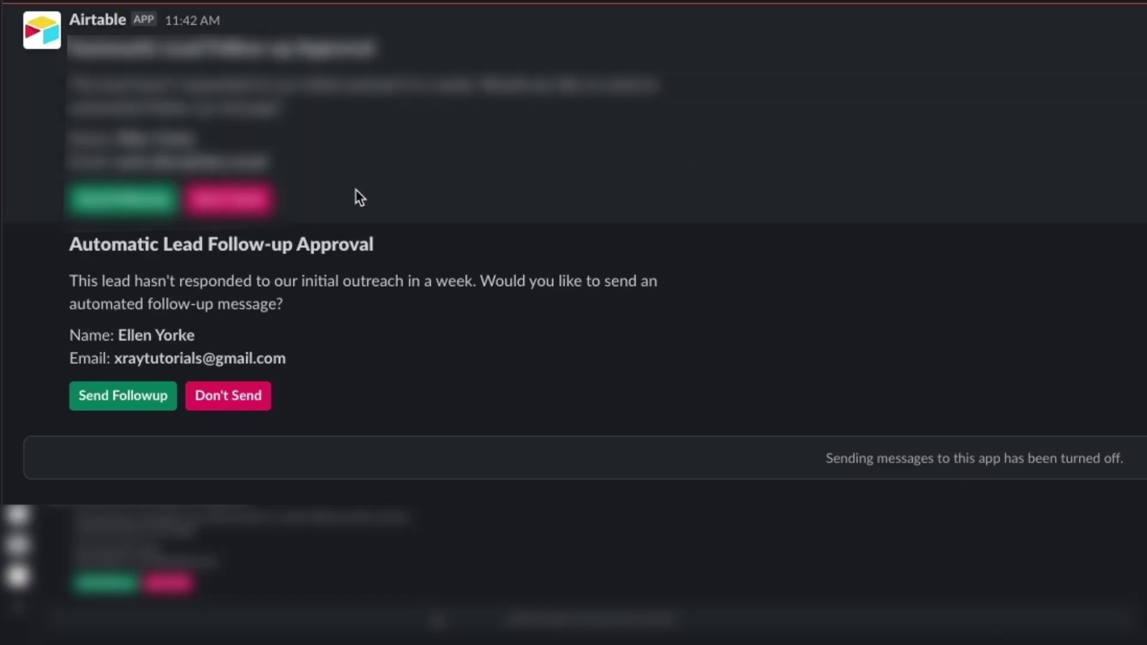
# - Approve the lead's follow-up with Send Followup on the Slack approval message
pyautogui.click(122, 396)
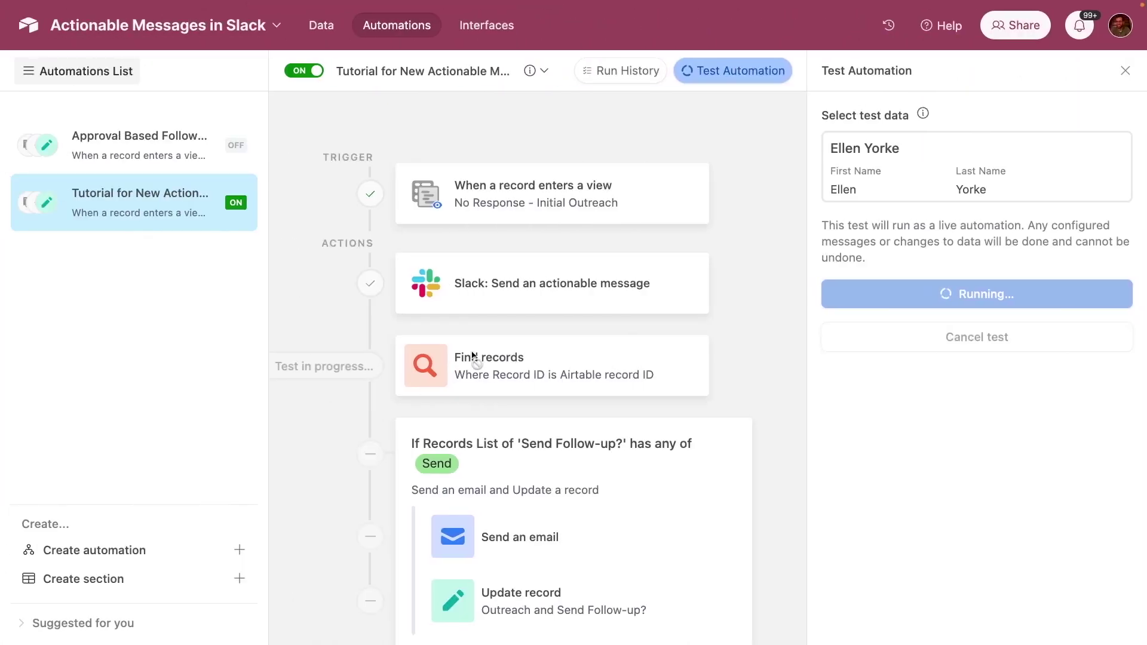
pyautogui.scroll(-1, 474, 360)
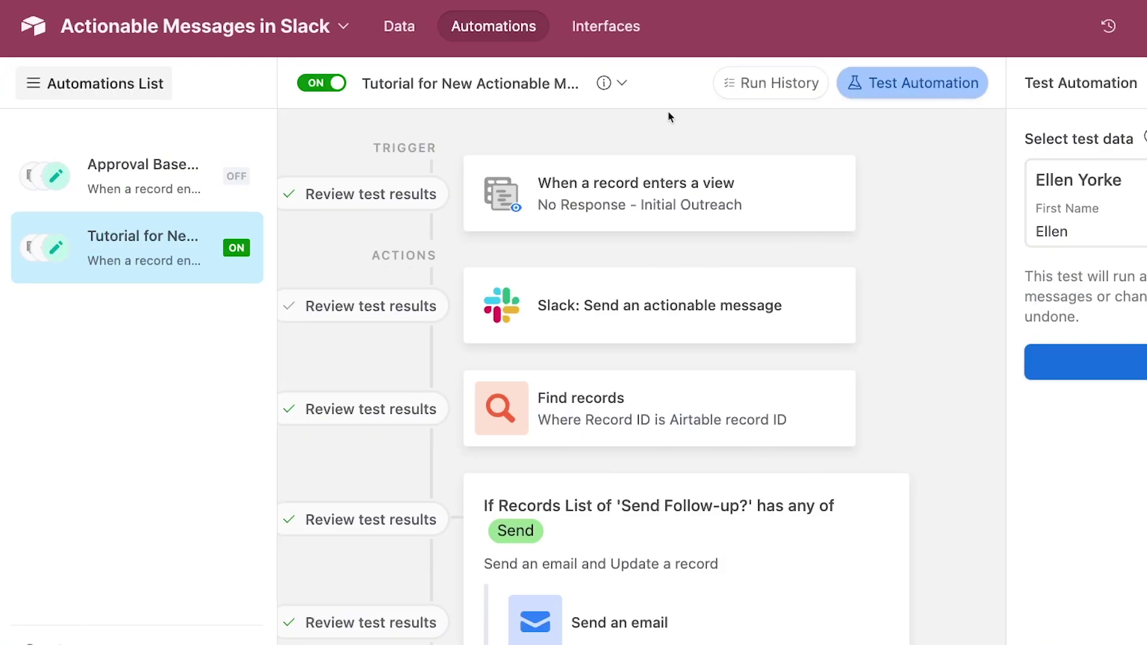
# - Copy the automation URL and save it as the No Response - Initial Outreach view description
pyautogui.click(621, 83)
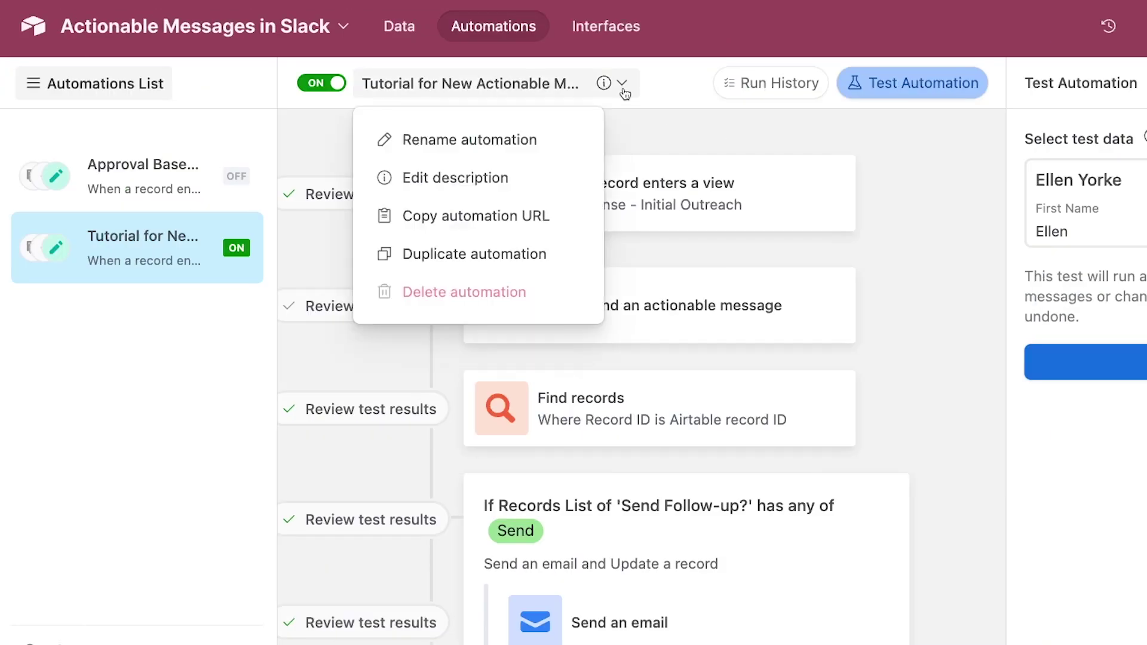
pyautogui.click(511, 217)
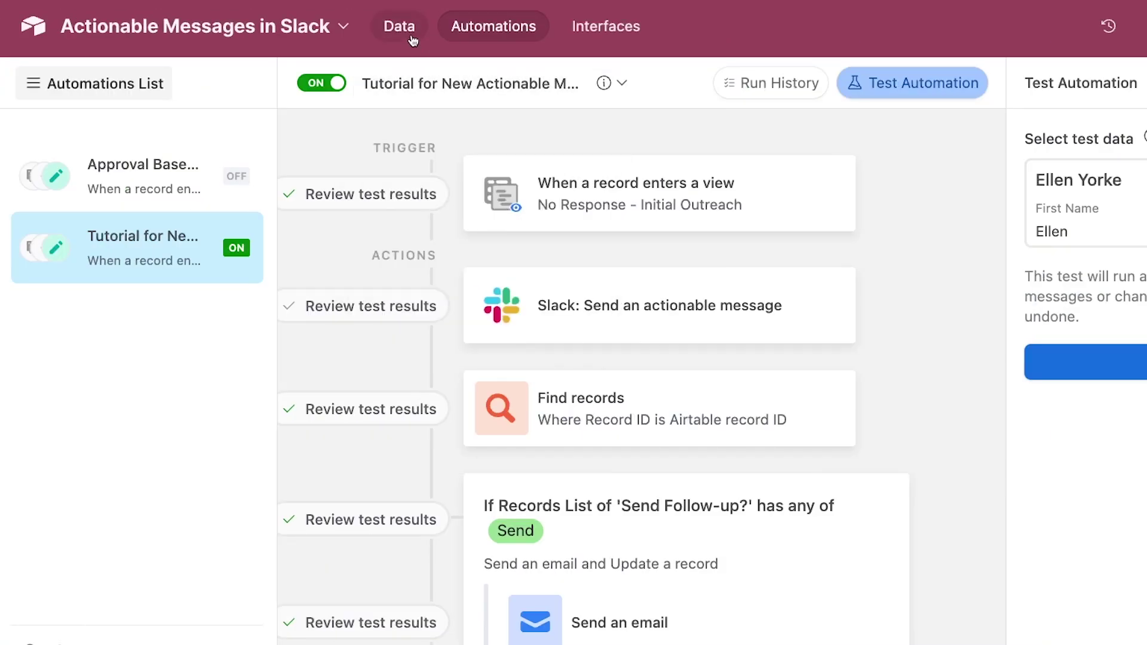
pyautogui.click(410, 37)
pyautogui.click(206, 267)
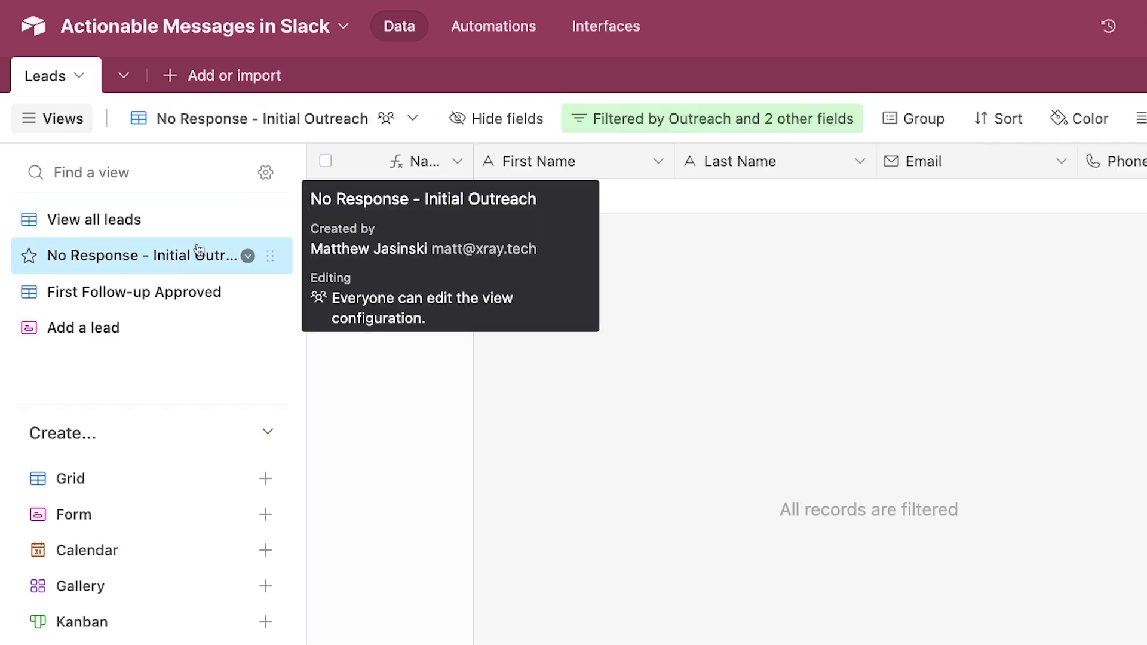
pyautogui.click(412, 118)
pyautogui.moveTo(350, 191)
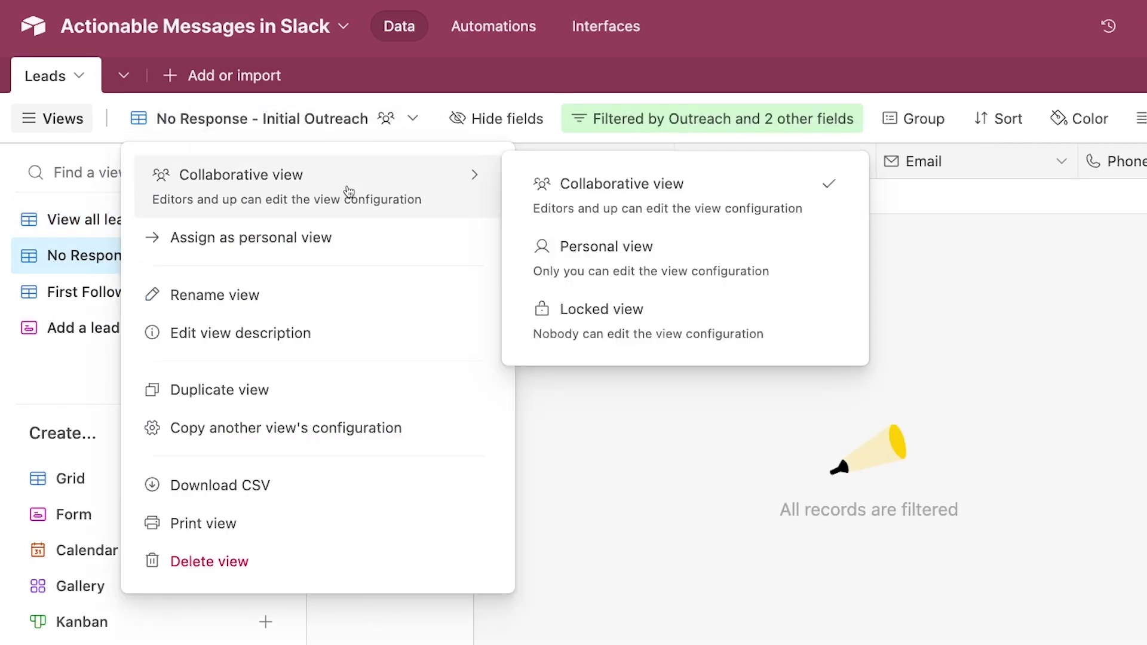
pyautogui.click(261, 329)
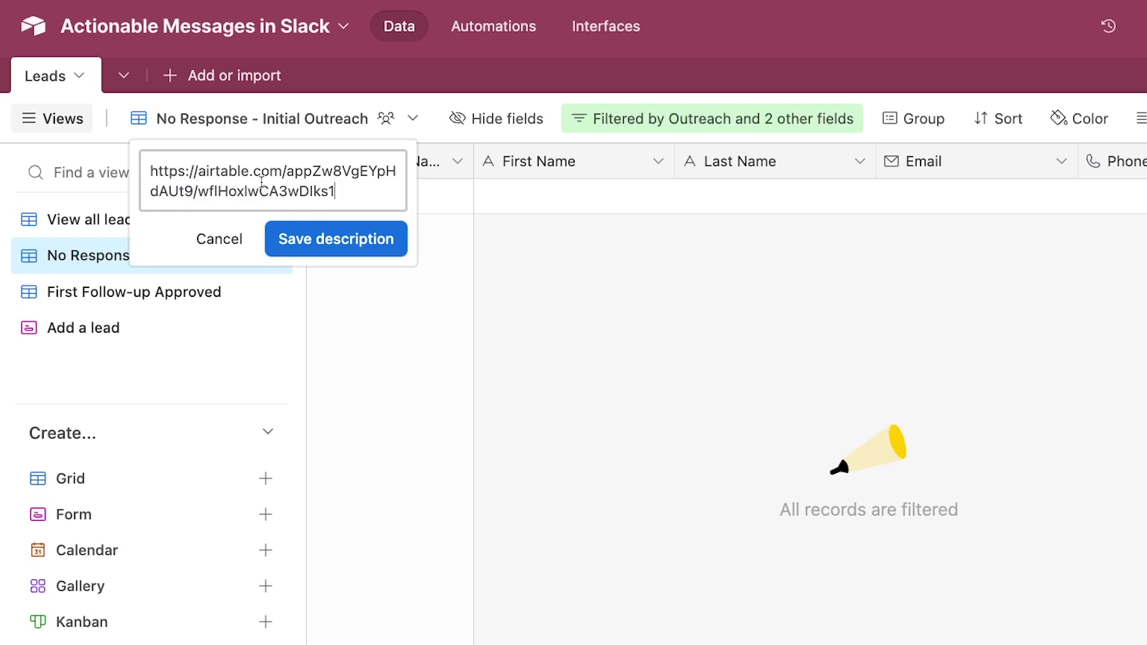
pyautogui.click(375, 250)
pyautogui.moveTo(285, 278)
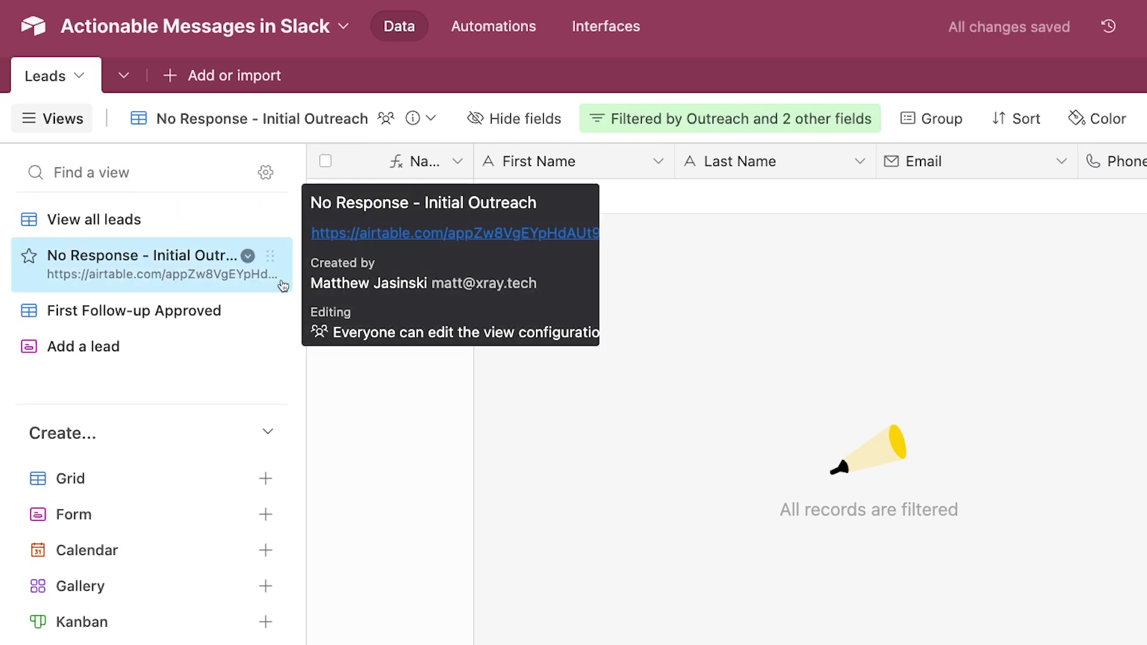